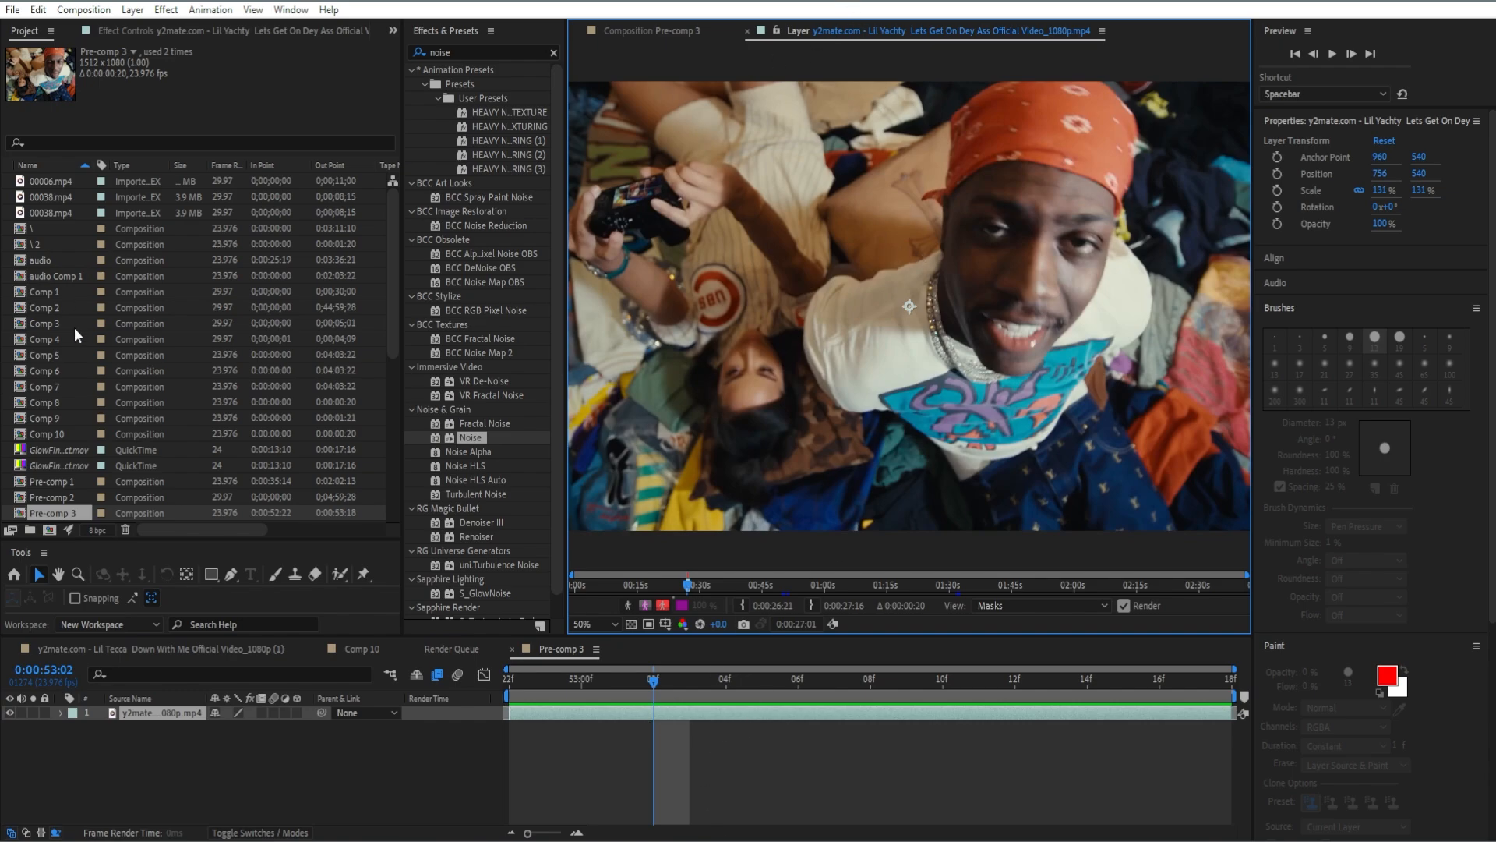
Paint Roto Brush foreground strokes over the man in the red bandana, re-establishing the selection at 0:52:22, the start of Pre-comp 3.
{"action": "left_click", "coordinate": [337, 575]}
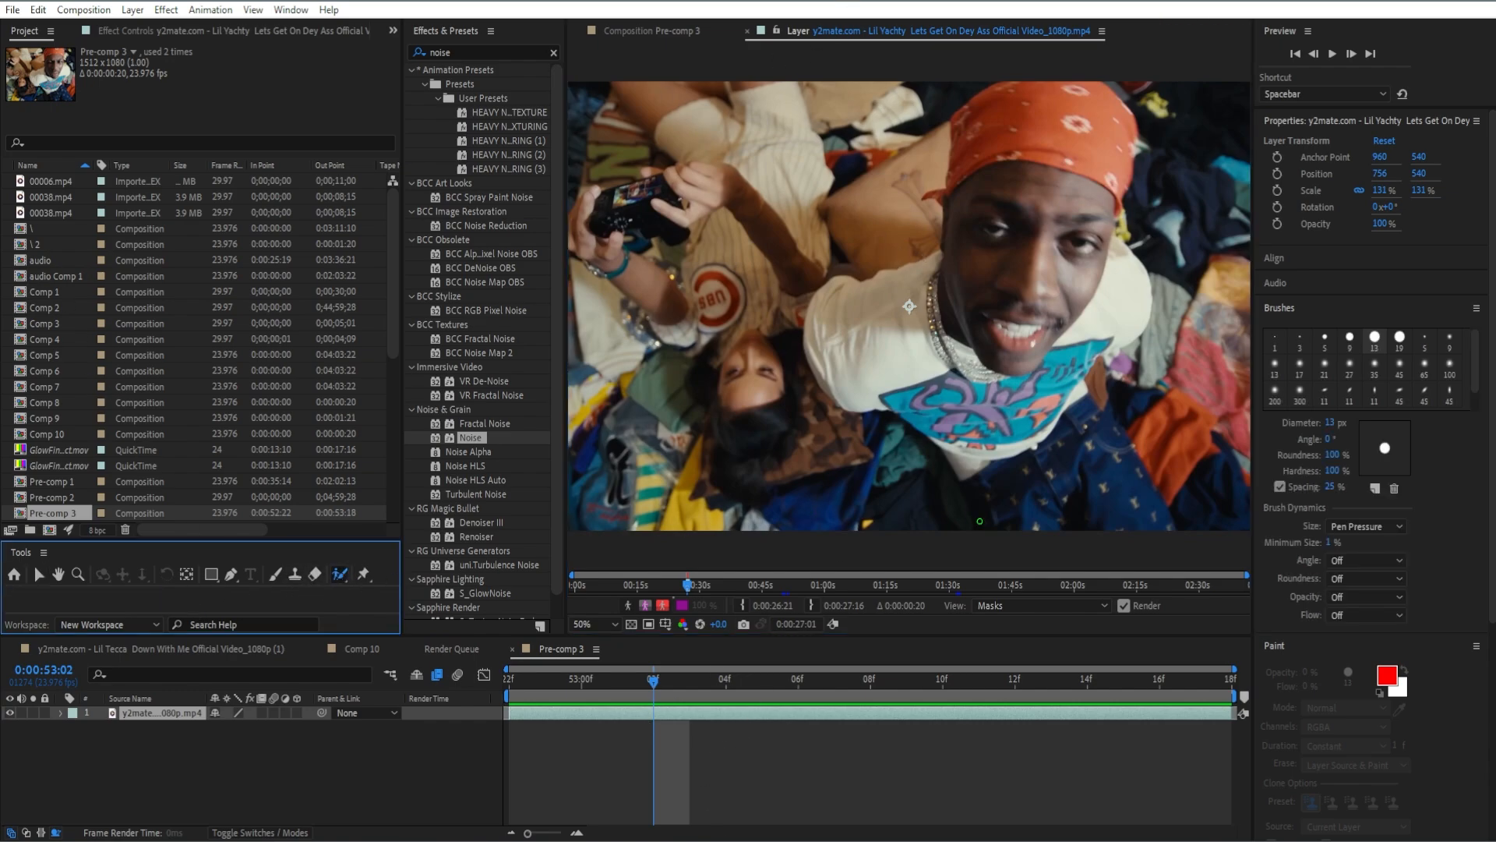
{"action": "mouse_move", "coordinate": [983, 518]}
{"action": "left_mouse_down"}
{"action": "mouse_move", "coordinate": [911, 430]}
{"action": "mouse_move", "coordinate": [833, 384]}
{"action": "mouse_move", "coordinate": [822, 285]}
{"action": "mouse_move", "coordinate": [854, 279]}
{"action": "left_mouse_up"}
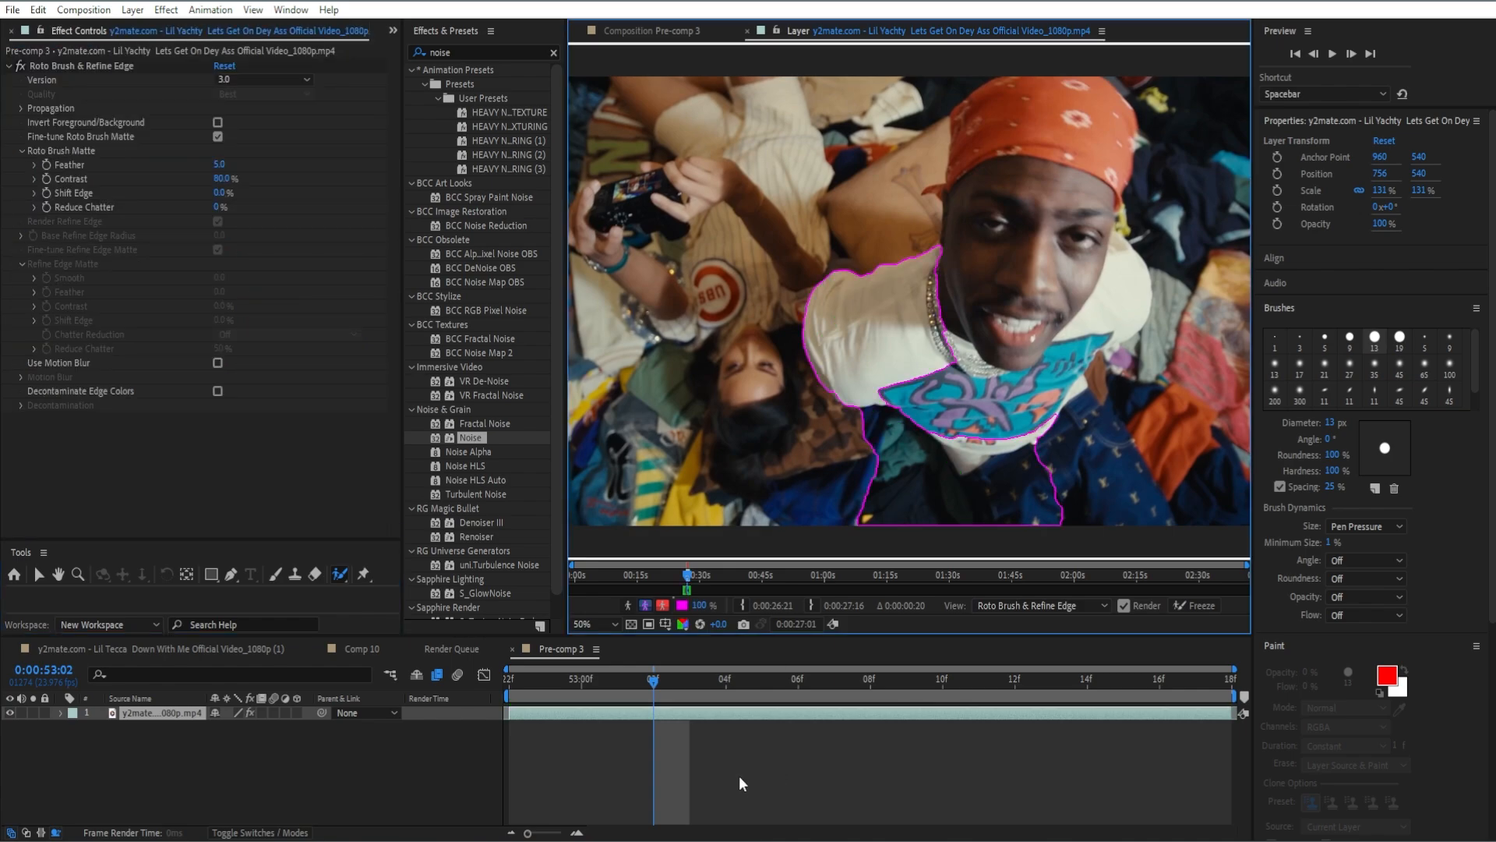
{"action": "left_click_drag", "start_coordinate": [653, 680], "coordinate": [509, 720]}
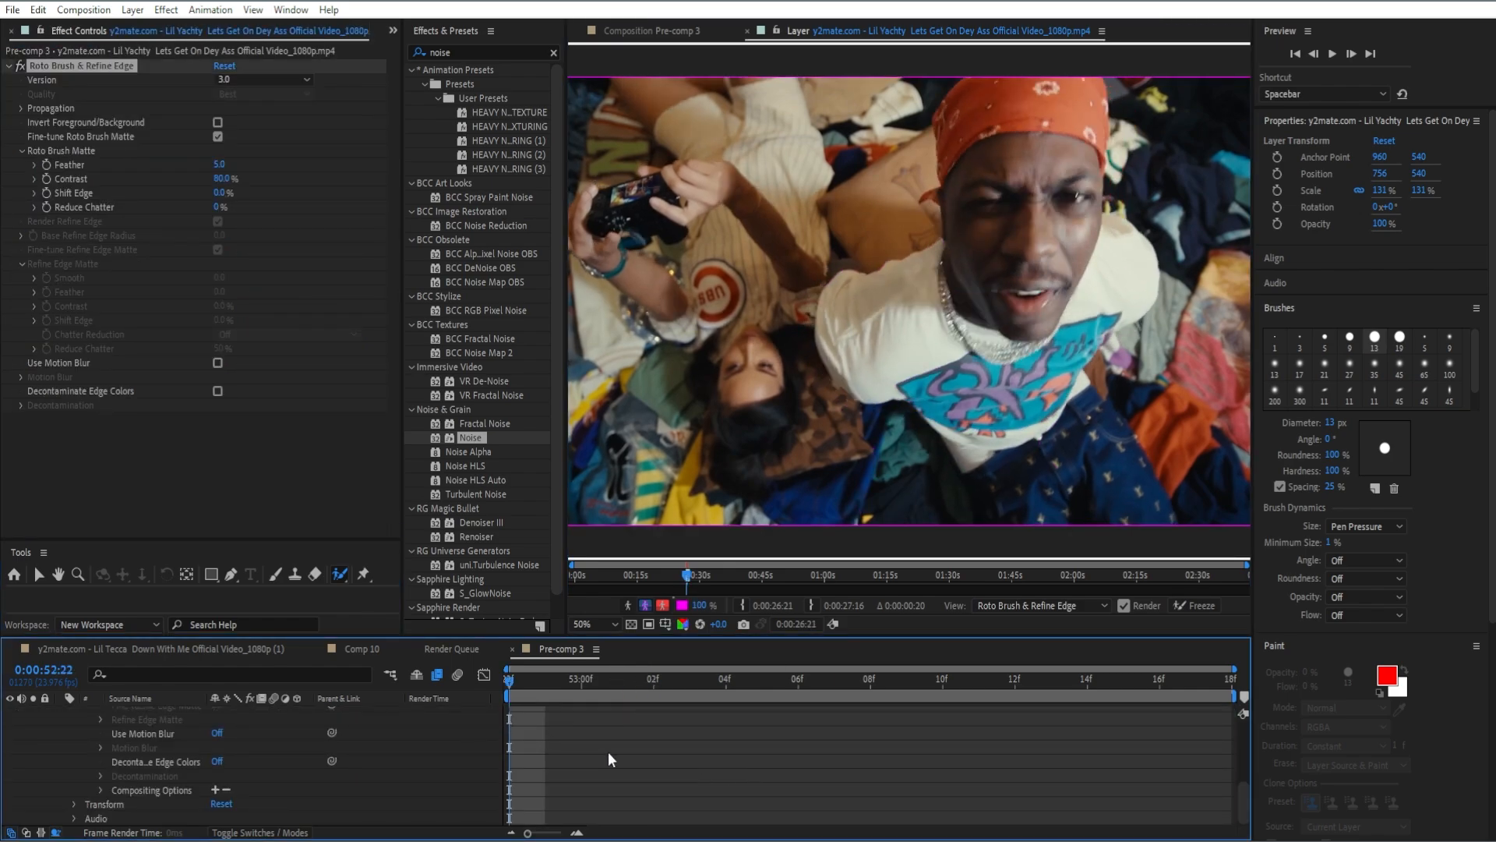
{"action": "scroll", "coordinate": [596, 737], "scroll_direction": "up", "scroll_amount": 5}
{"action": "mouse_move", "coordinate": [975, 522]}
{"action": "left_mouse_down"}
{"action": "mouse_move", "coordinate": [947, 445]}
{"action": "mouse_move", "coordinate": [908, 401]}
{"action": "mouse_move", "coordinate": [844, 375]}
{"action": "mouse_move", "coordinate": [851, 297]}
{"action": "mouse_move", "coordinate": [937, 274]}
{"action": "mouse_move", "coordinate": [945, 187]}
{"action": "mouse_move", "coordinate": [972, 135]}
{"action": "mouse_move", "coordinate": [1055, 149]}
{"action": "mouse_move", "coordinate": [1091, 226]}
{"action": "mouse_move", "coordinate": [1155, 267]}
{"action": "mouse_move", "coordinate": [1098, 333]}
{"action": "mouse_move", "coordinate": [1097, 461]}
{"action": "mouse_move", "coordinate": [1131, 527]}
{"action": "left_mouse_up"}
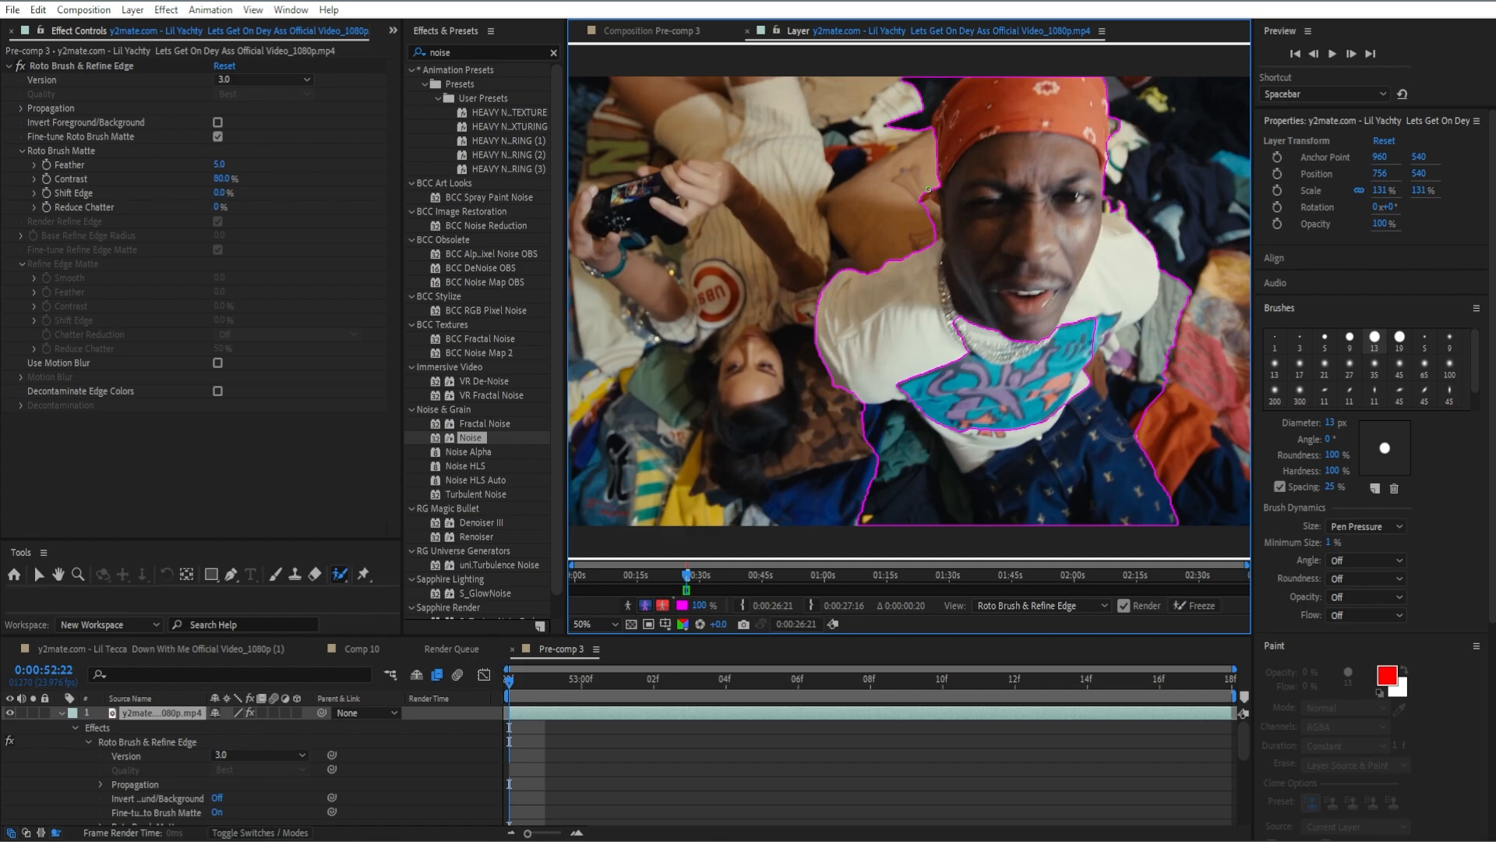
Refine the matte at 0:52:22 by excluding background beside the bandana and below the sleeve, and including the necklace and shirt.
{"action": "left_click_drag", "start_coordinate": [945, 117], "coordinate": [956, 88]}
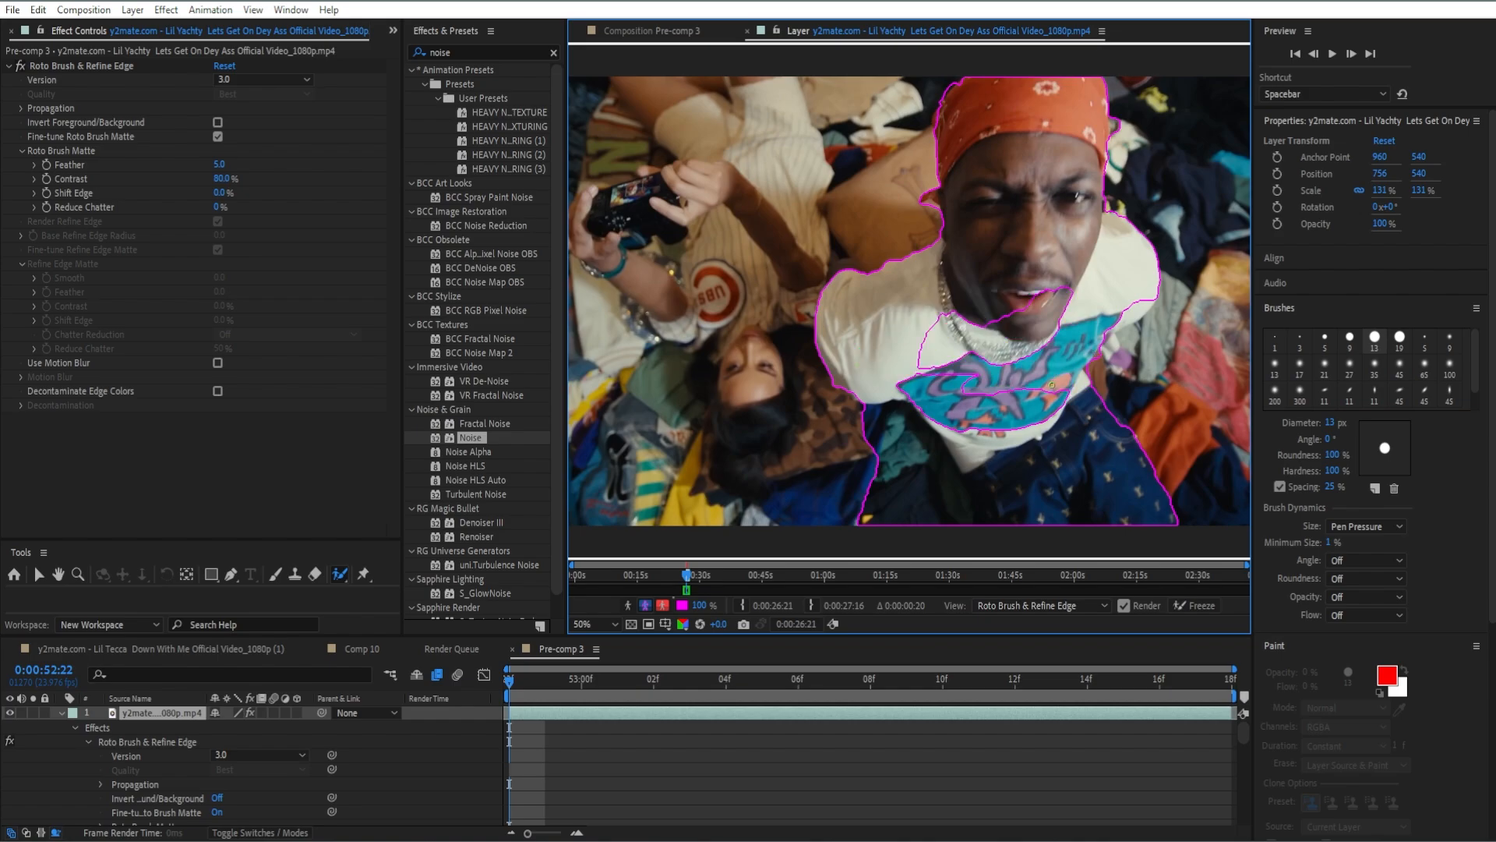
{"action": "left_click_drag", "start_coordinate": [866, 405], "coordinate": [908, 458]}
{"action": "left_click_drag", "start_coordinate": [950, 329], "coordinate": [1012, 397]}
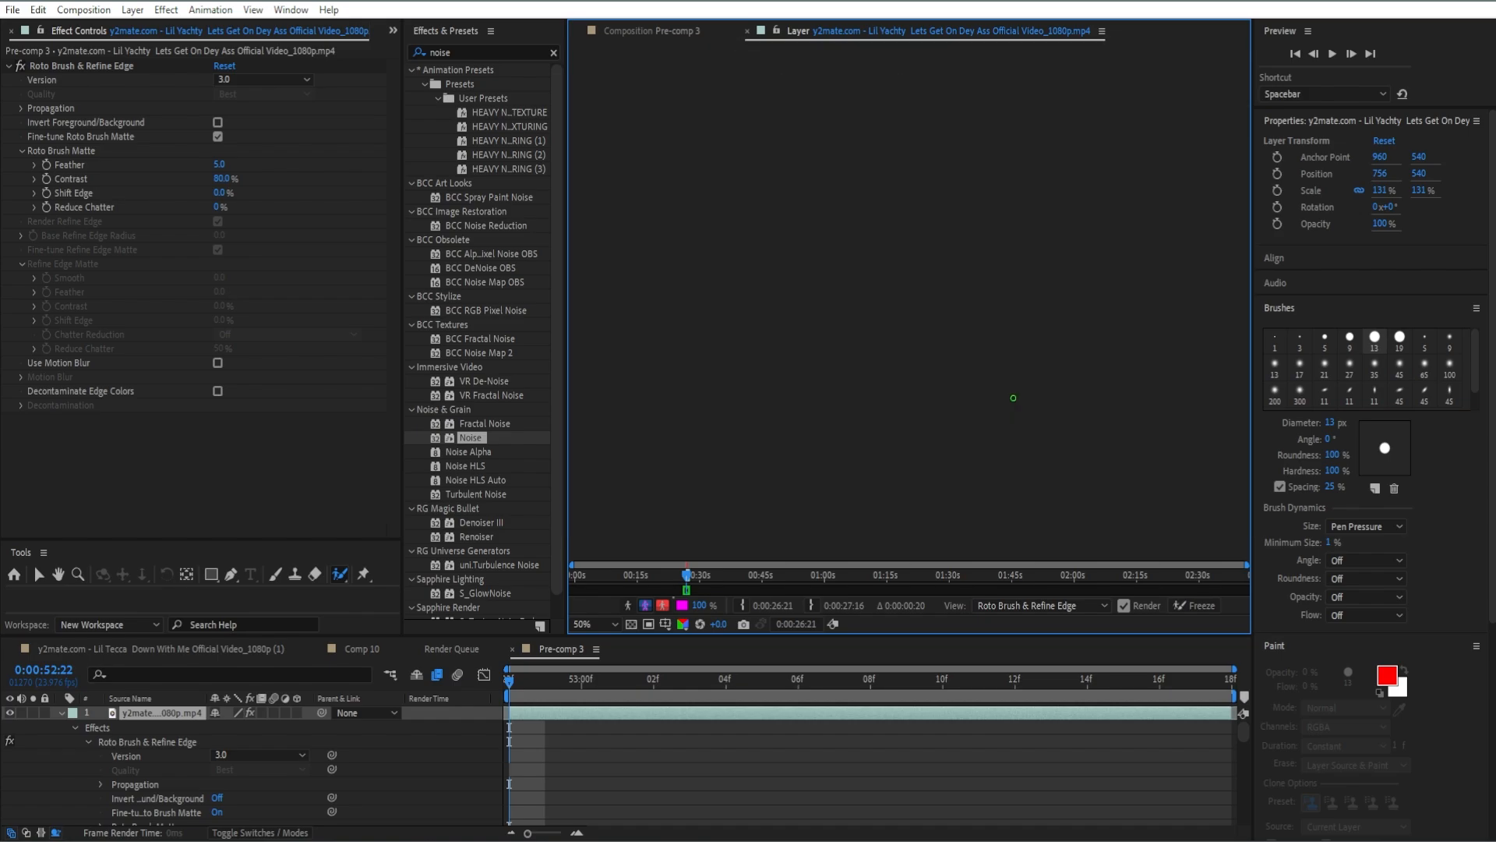
{"action": "mouse_move", "coordinate": [913, 401]}
{"action": "left_mouse_down"}
{"action": "mouse_move", "coordinate": [938, 425]}
{"action": "mouse_move", "coordinate": [946, 413]}
{"action": "mouse_move", "coordinate": [967, 469]}
{"action": "left_mouse_up"}
{"action": "scroll", "coordinate": [543, 780], "scroll_direction": "down", "scroll_amount": 5}
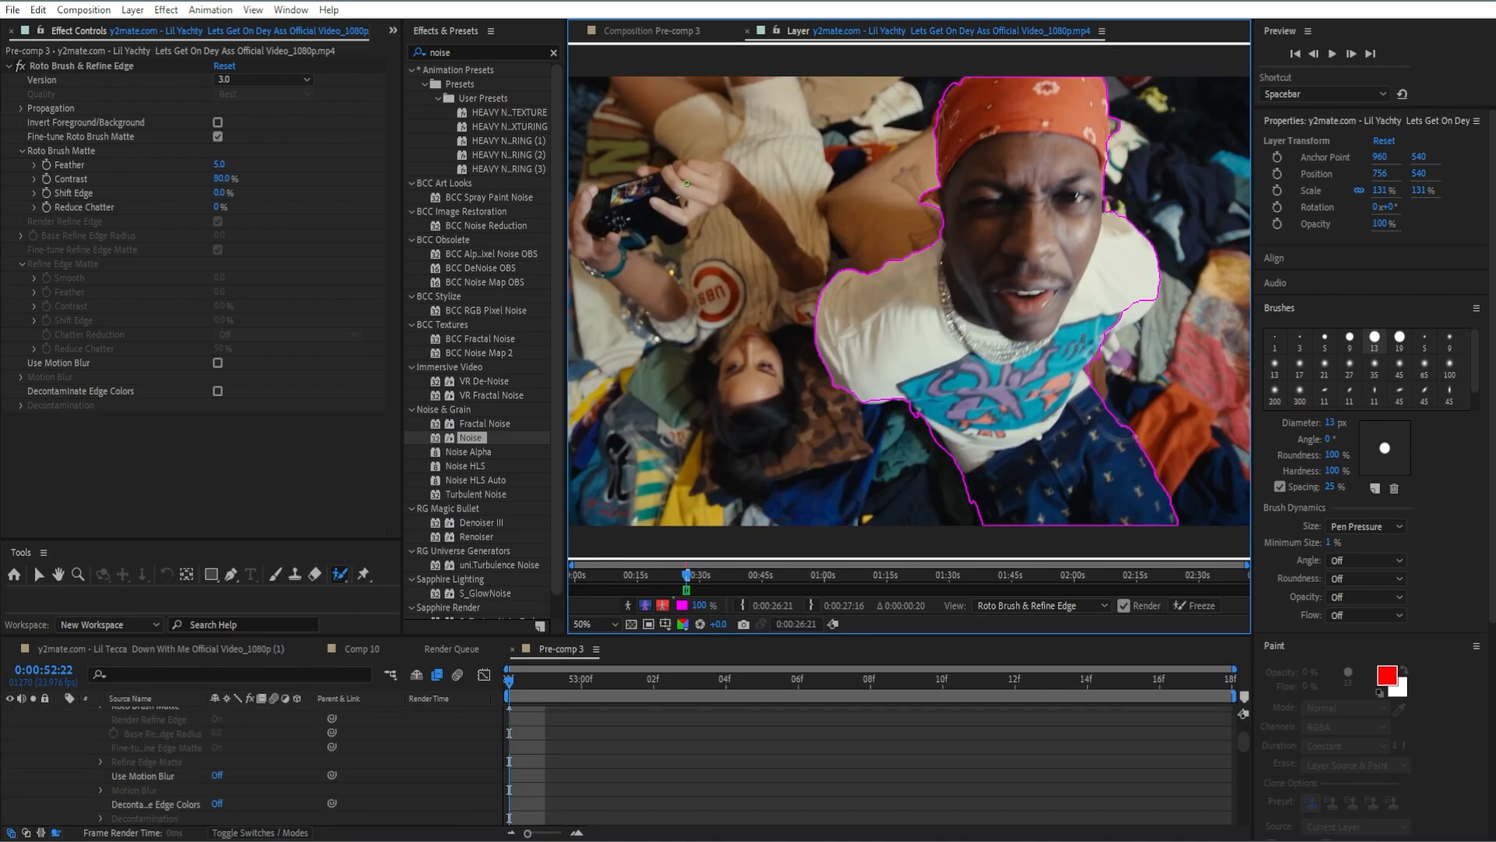
Check the cutout in the composition view, and return to the footage layer view.
{"action": "left_click", "coordinate": [638, 35]}
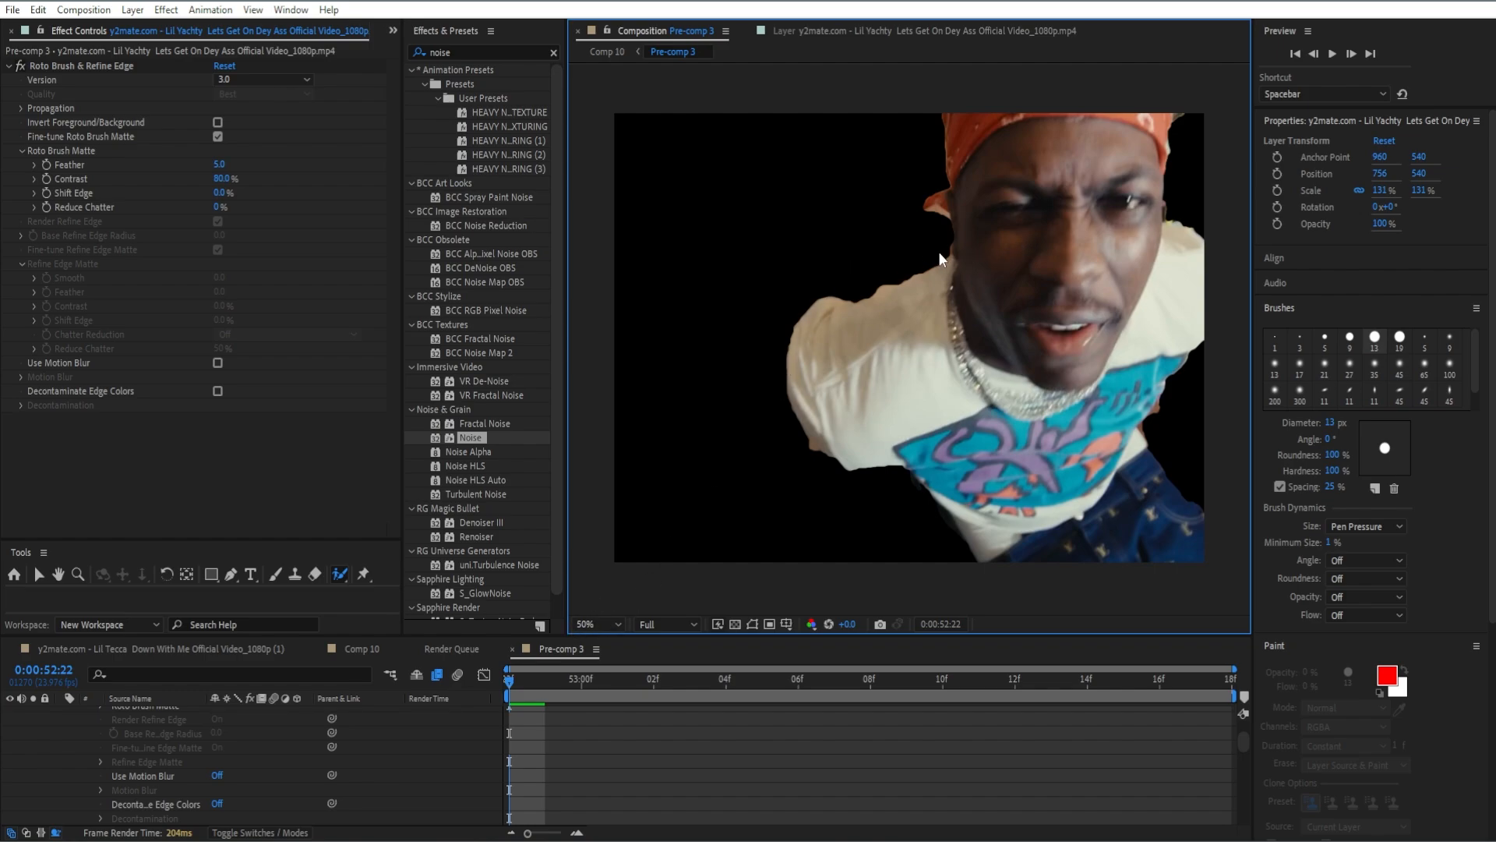
{"action": "left_click", "coordinate": [826, 30]}
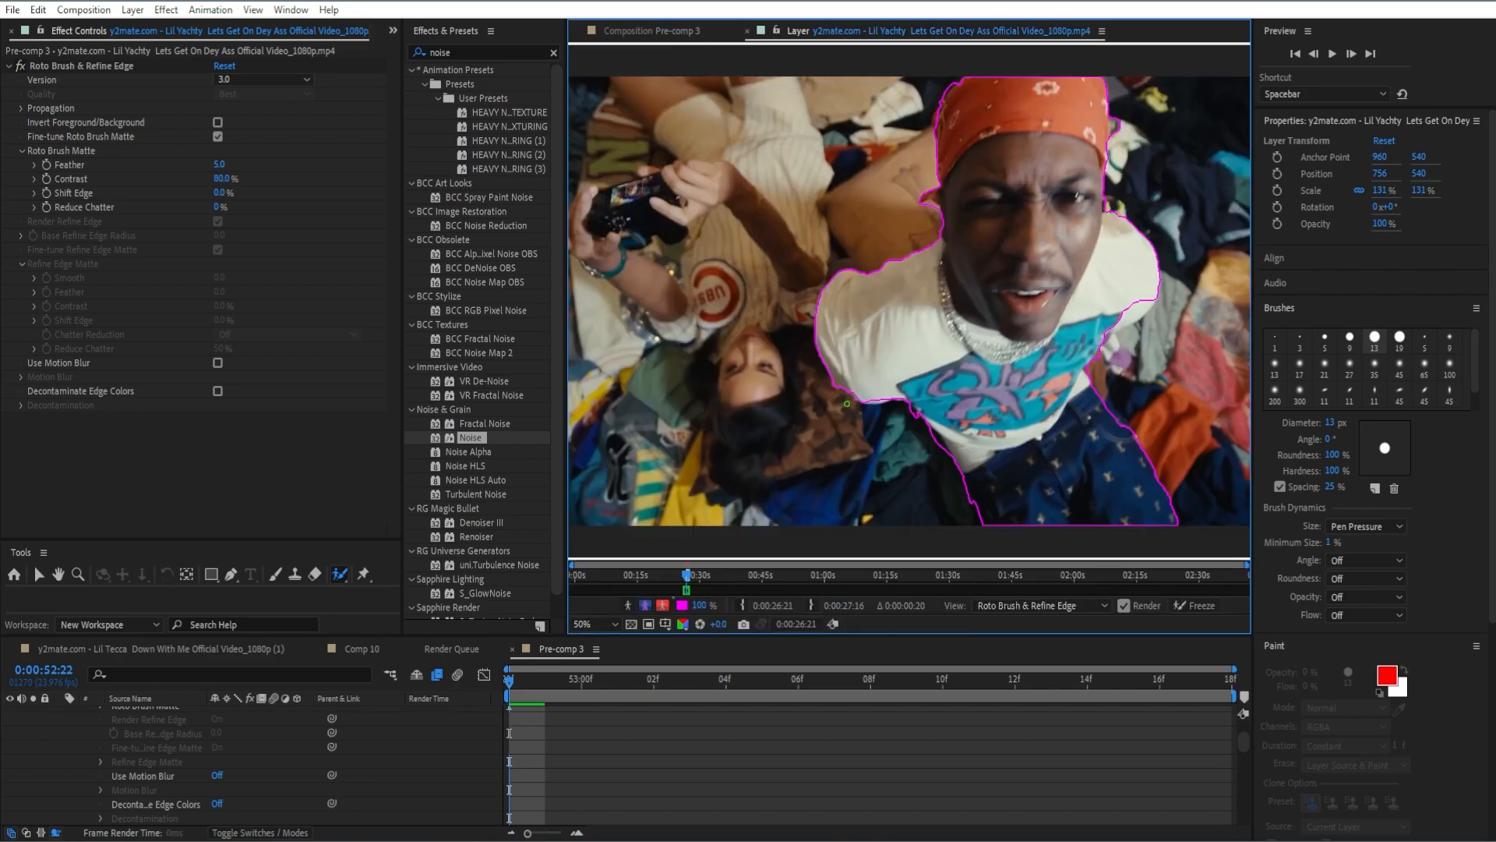
{"action": "scroll", "coordinate": [330, 719], "scroll_direction": "up", "scroll_amount": 3}
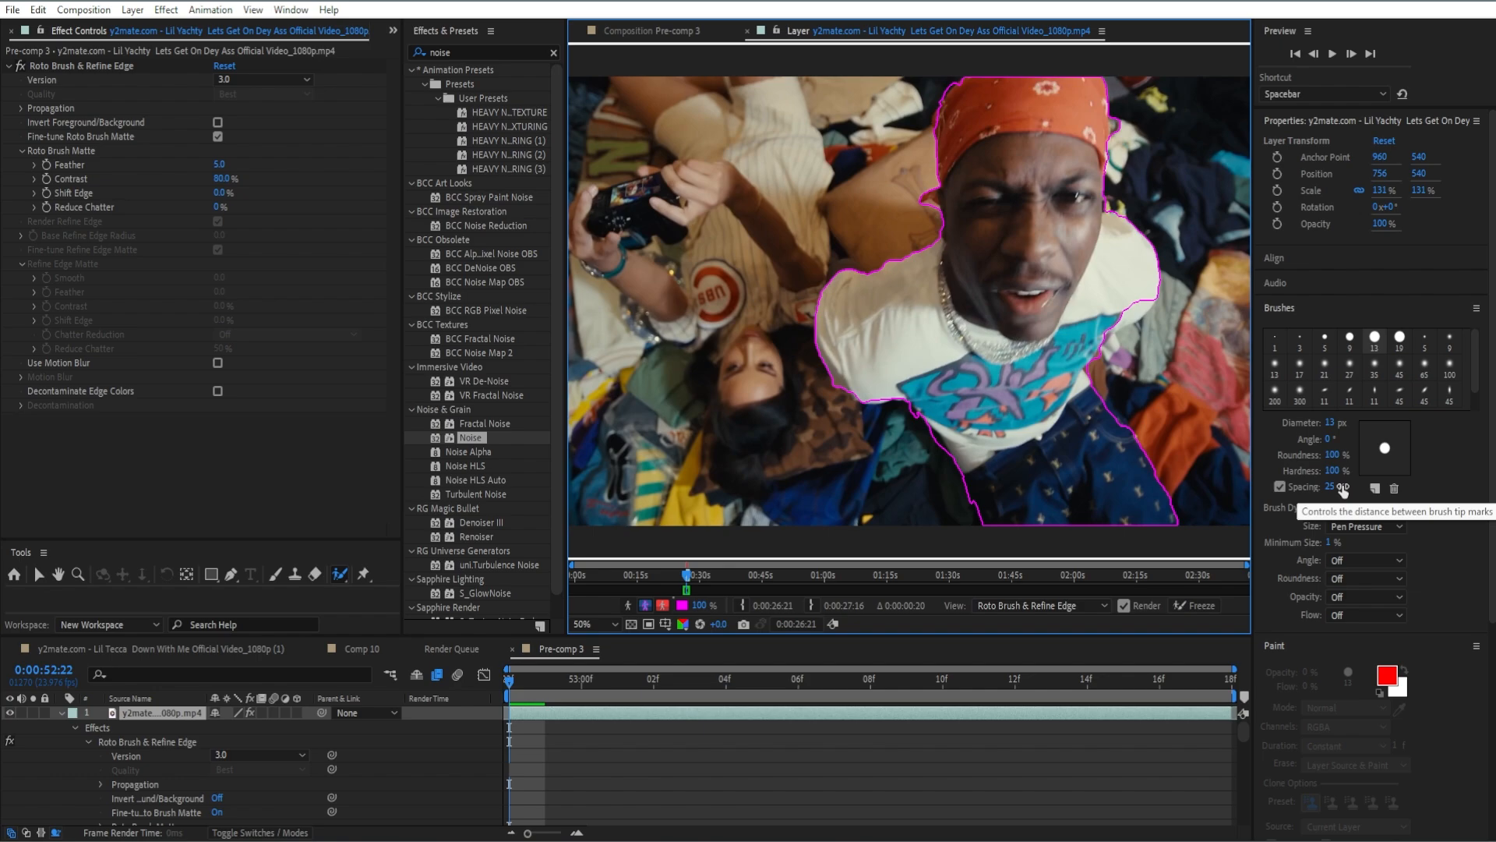
Examine the propagated roto outline frame by frame from 0:52:22 forward to 0:53:02.
{"action": "left_click", "coordinate": [1352, 53]}
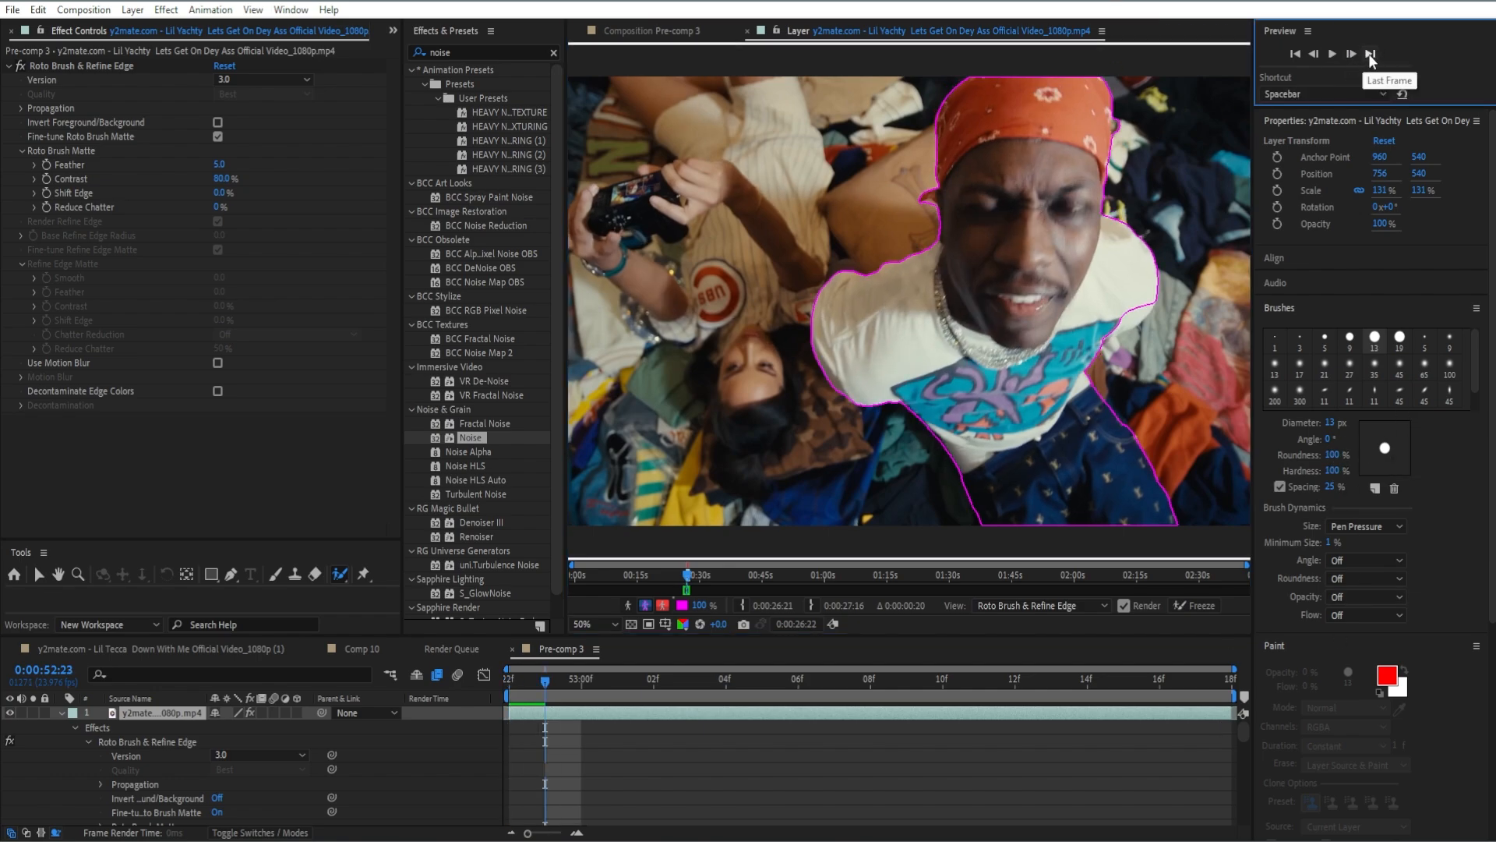
{"action": "left_click", "coordinate": [1369, 55]}
{"action": "left_click", "coordinate": [1298, 53]}
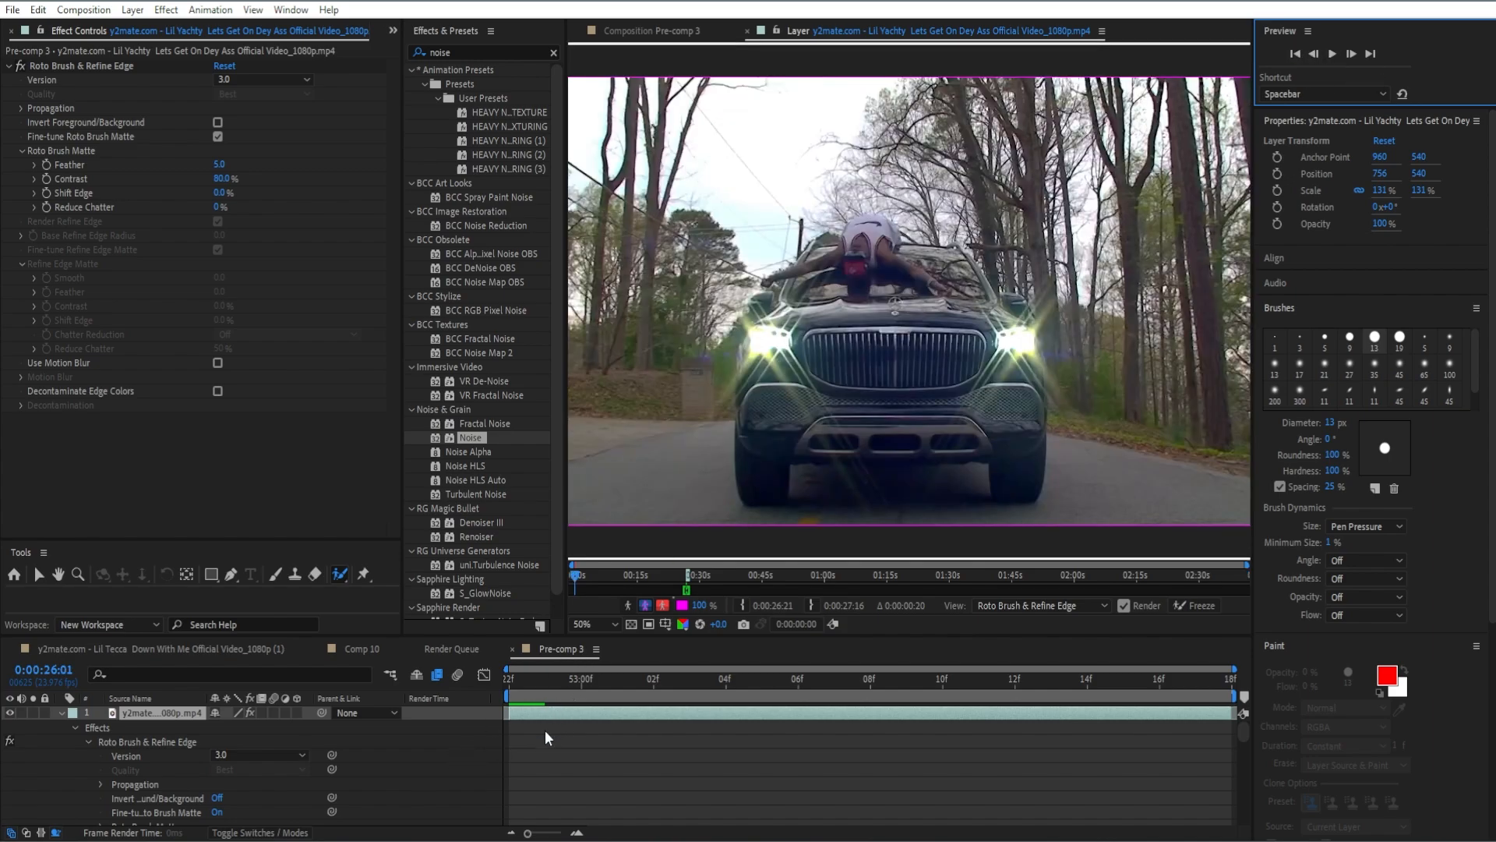
{"action": "left_click", "coordinate": [545, 679]}
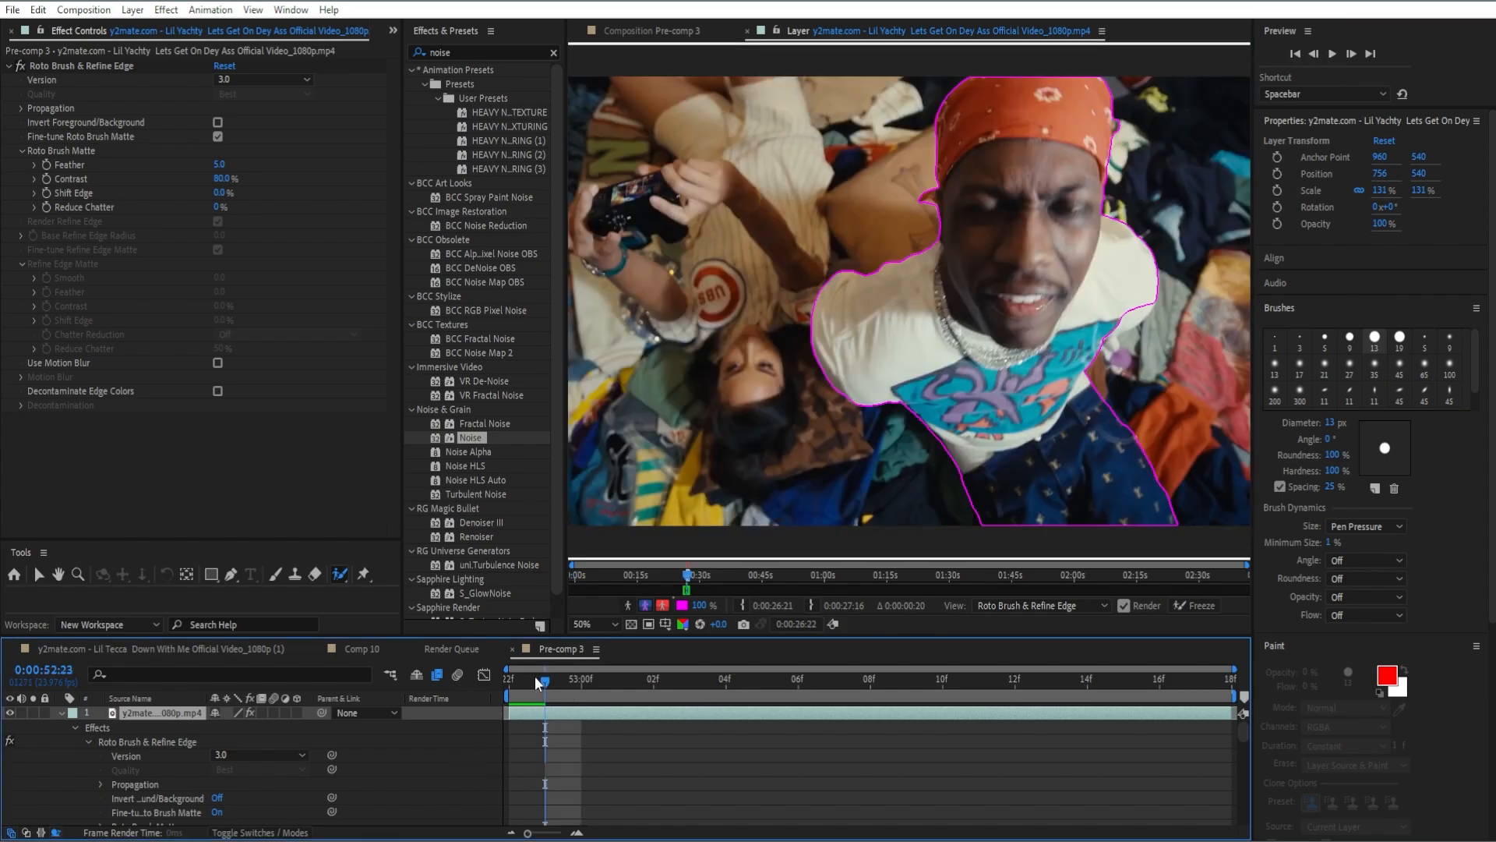
{"action": "left_click", "coordinate": [1351, 54]}
{"action": "left_click", "coordinate": [1351, 53]}
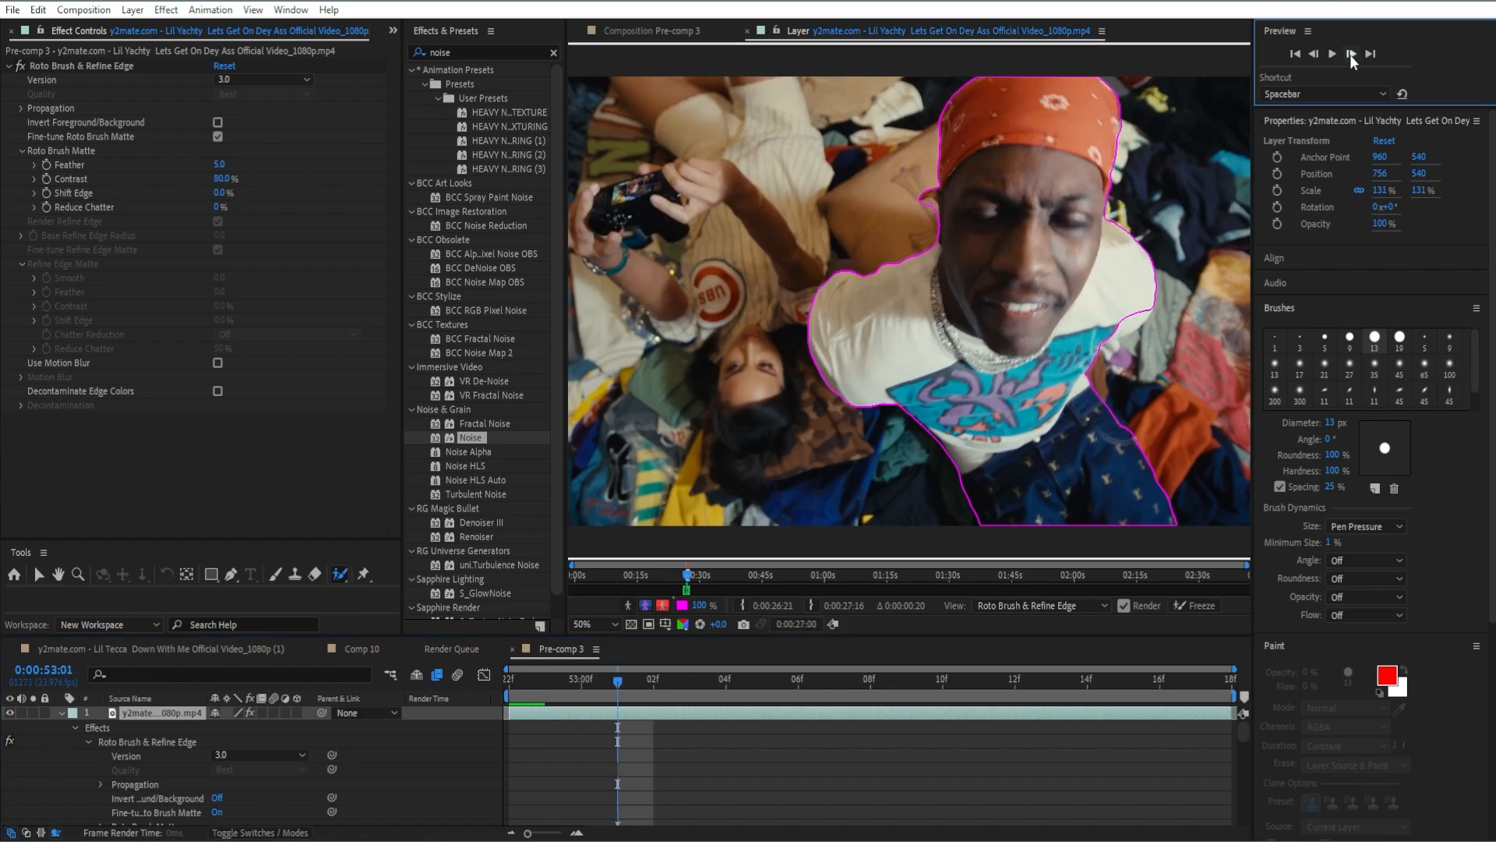
{"action": "left_click", "coordinate": [1352, 54]}
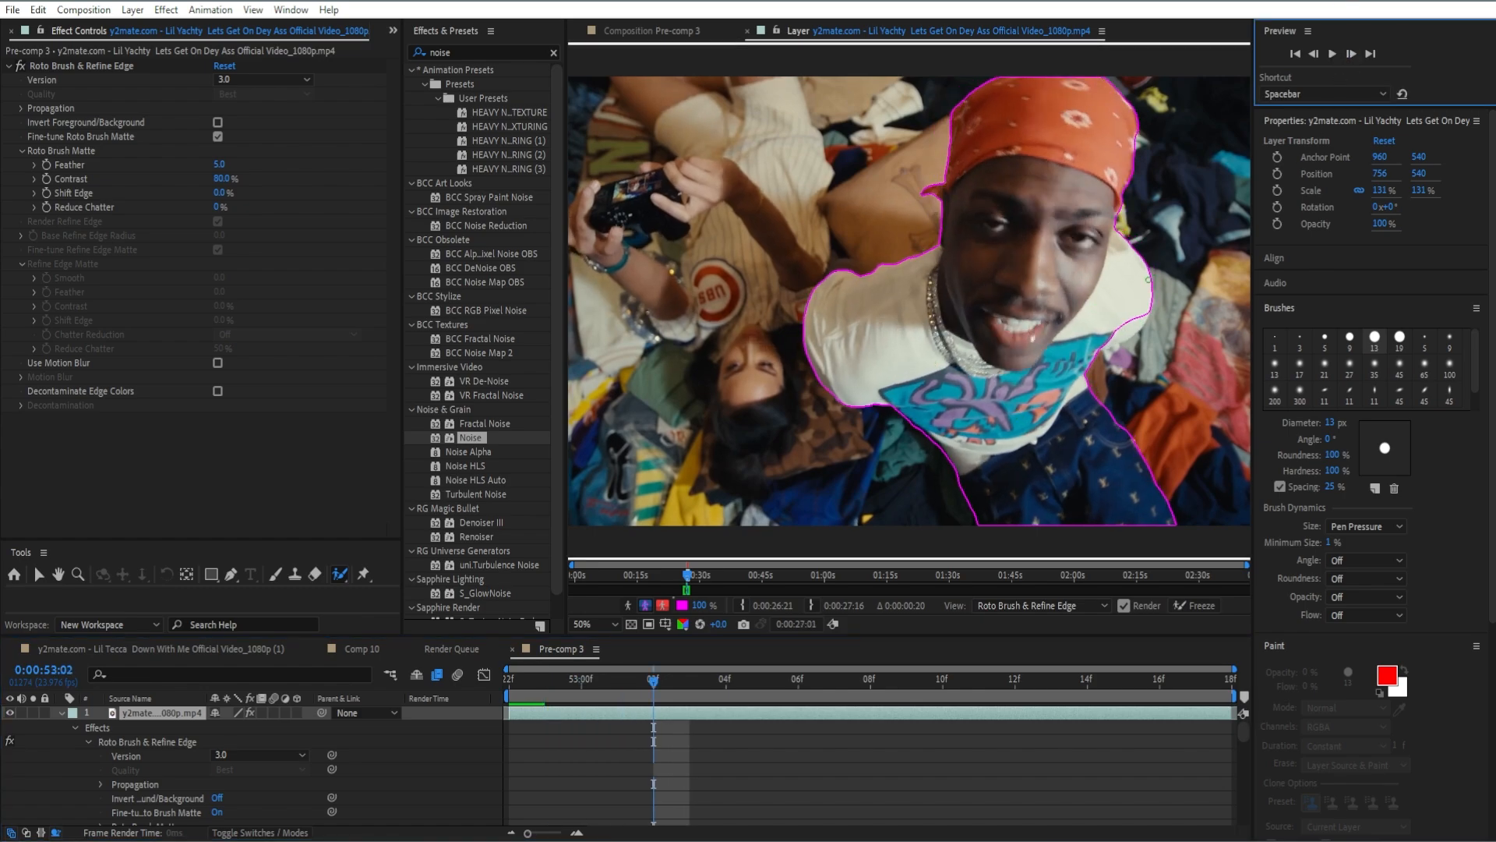
Go back to frame 0:52:20 and add the missing shirt area below the man's shoulder to the roto matte.
{"action": "left_click", "coordinate": [1313, 54]}
{"action": "left_click", "coordinate": [1312, 54]}
{"action": "left_click", "coordinate": [1312, 54]}
{"action": "left_click", "coordinate": [1313, 54]}
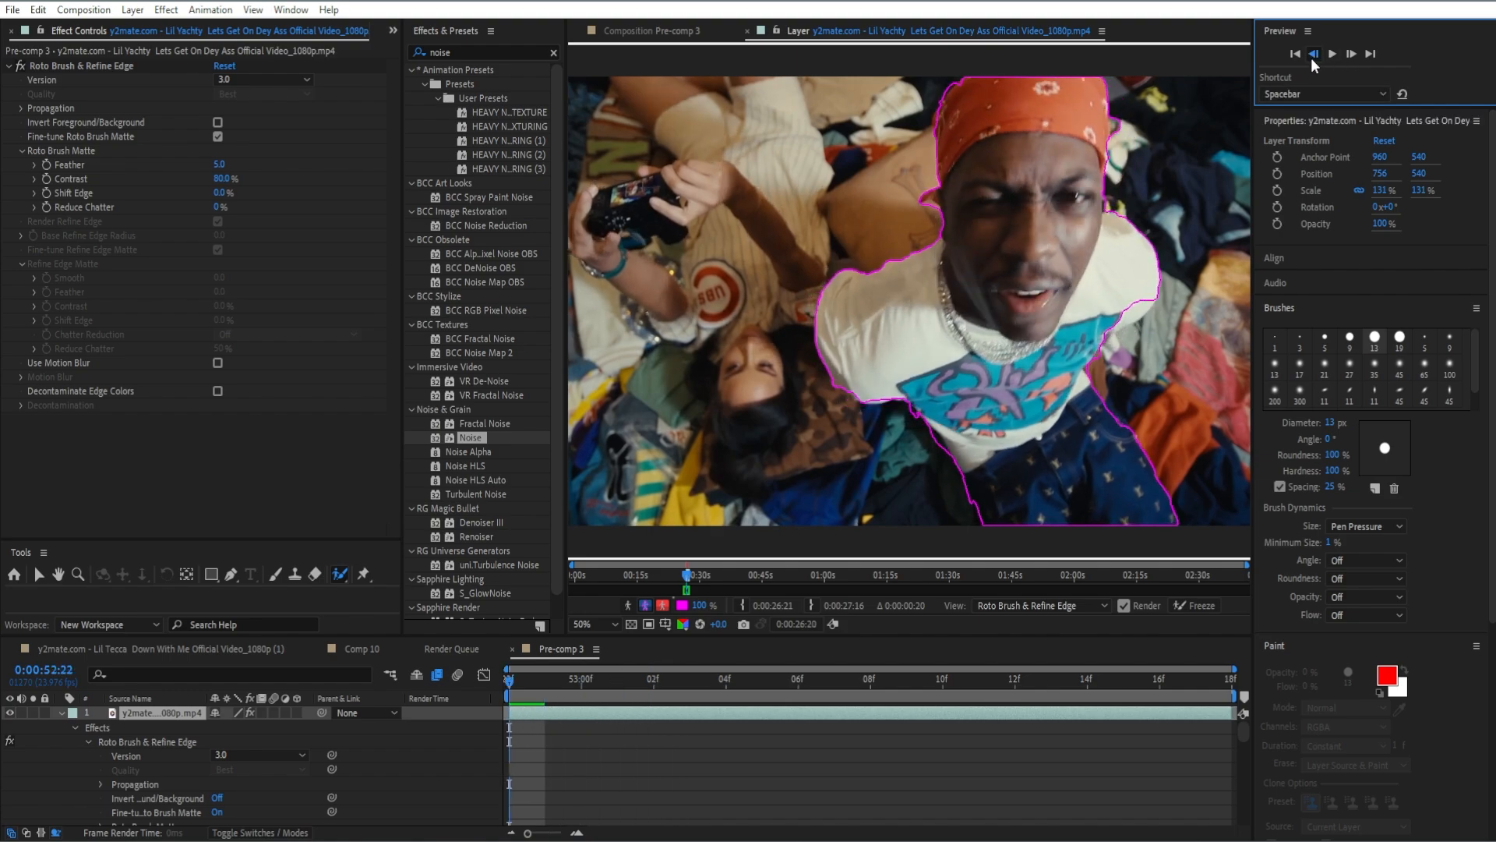
{"action": "left_click", "coordinate": [1313, 54]}
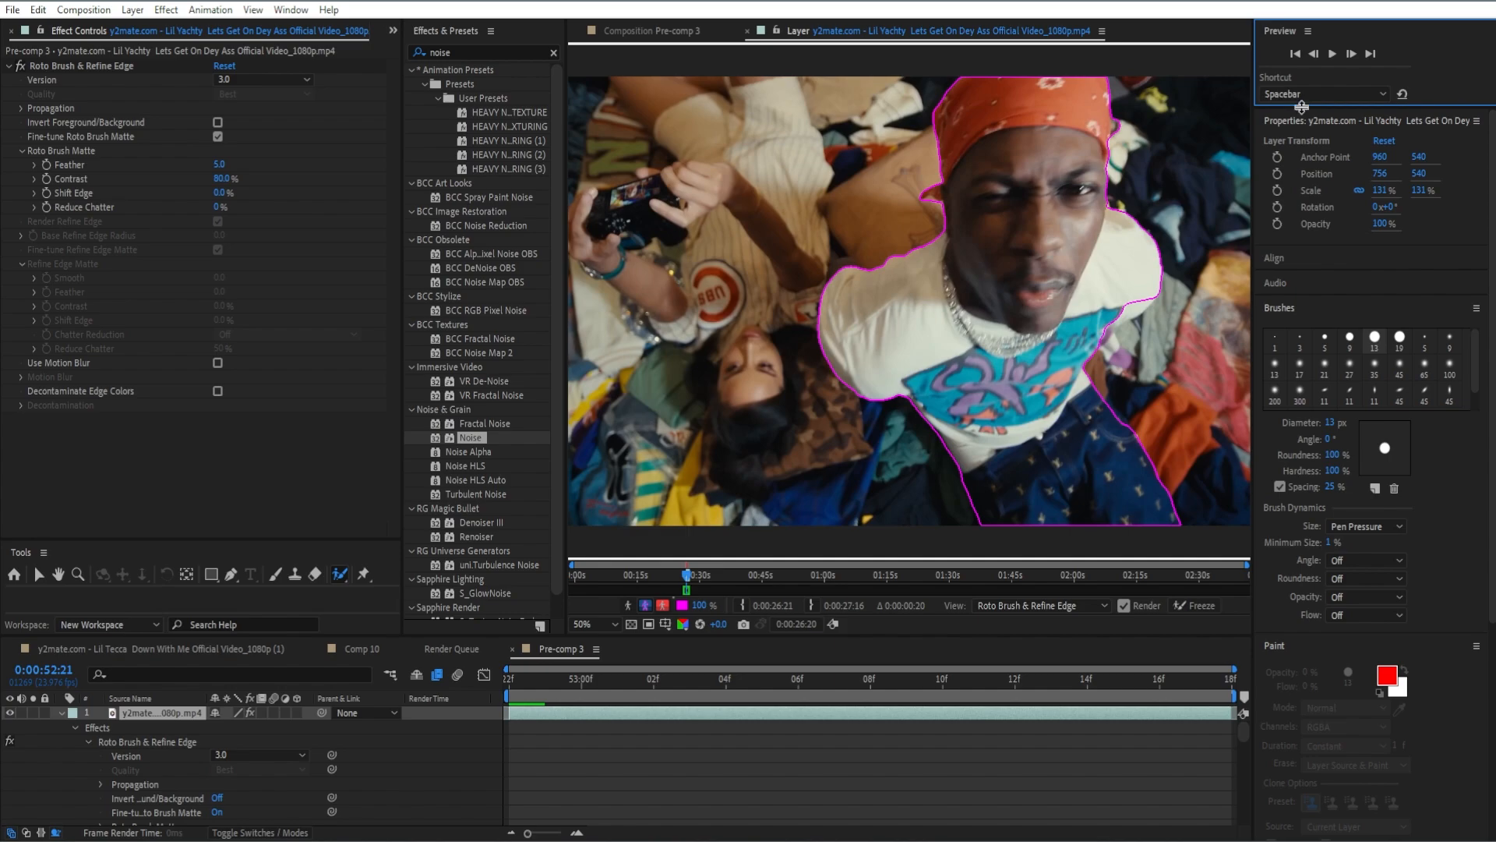
{"action": "left_click", "coordinate": [1312, 55]}
{"action": "left_click", "coordinate": [1310, 56]}
{"action": "left_click", "coordinate": [1310, 58]}
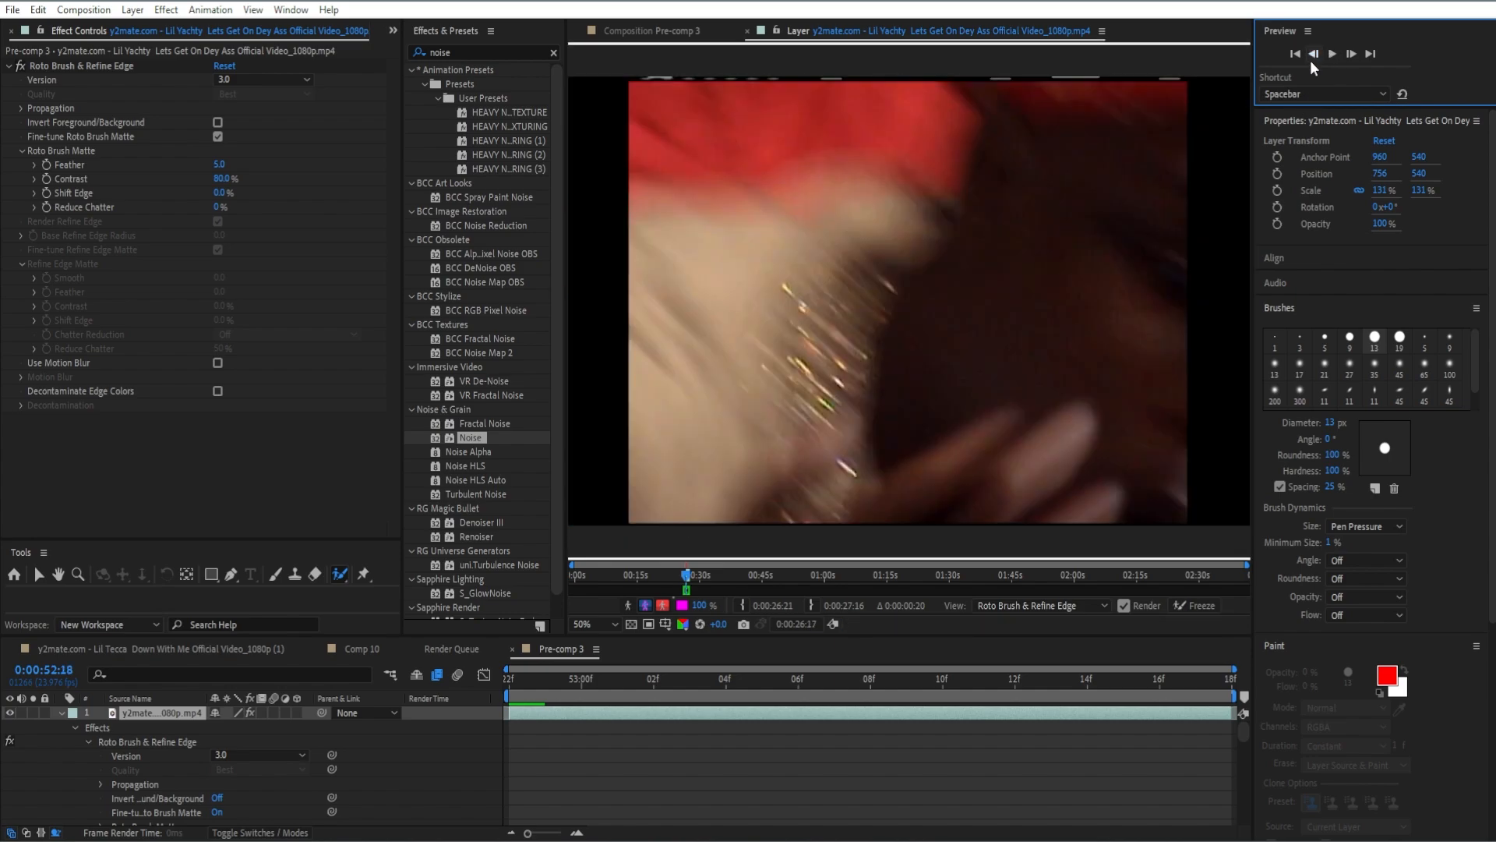
{"action": "left_click", "coordinate": [1354, 52]}
{"action": "left_click", "coordinate": [1353, 53]}
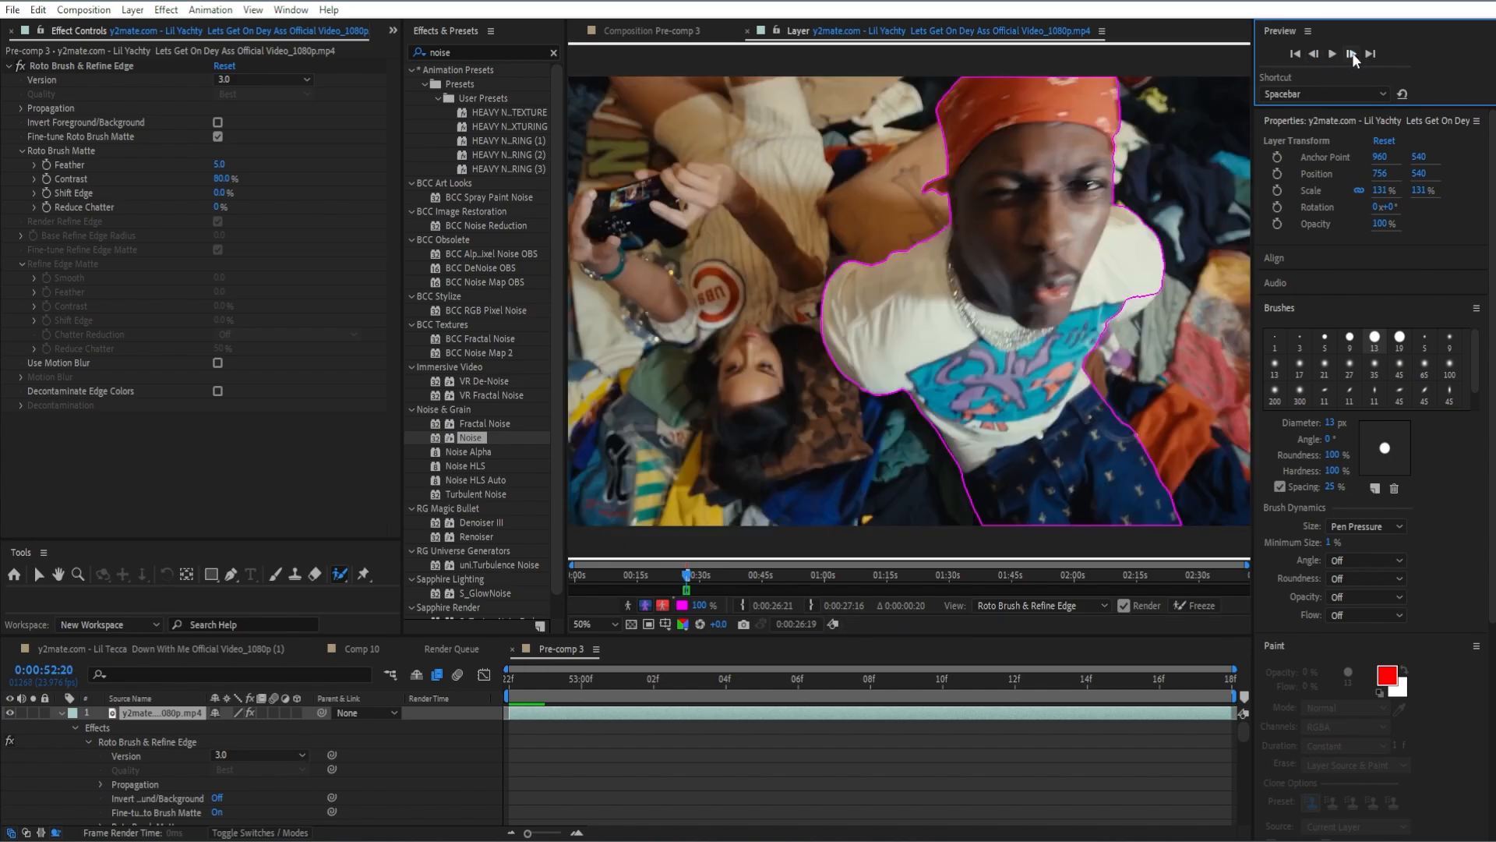
{"action": "left_click_drag", "start_coordinate": [1148, 291], "coordinate": [1116, 317]}
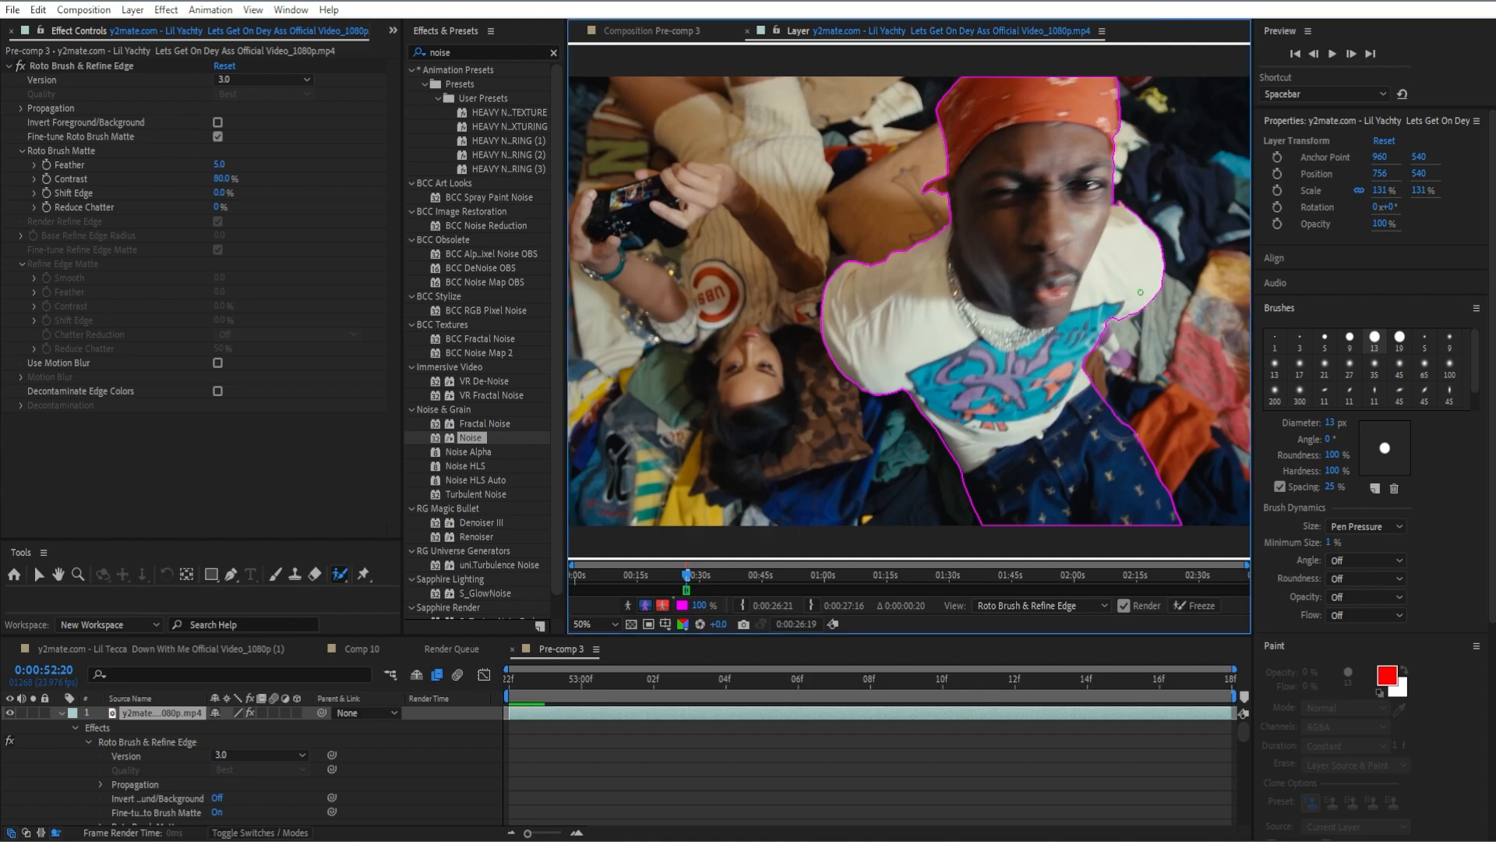
Step forward through the remaining frames to inspect the roto outline, ending at 0:53:12.
{"action": "left_click", "coordinate": [1351, 54]}
{"action": "left_click", "coordinate": [1351, 54]}
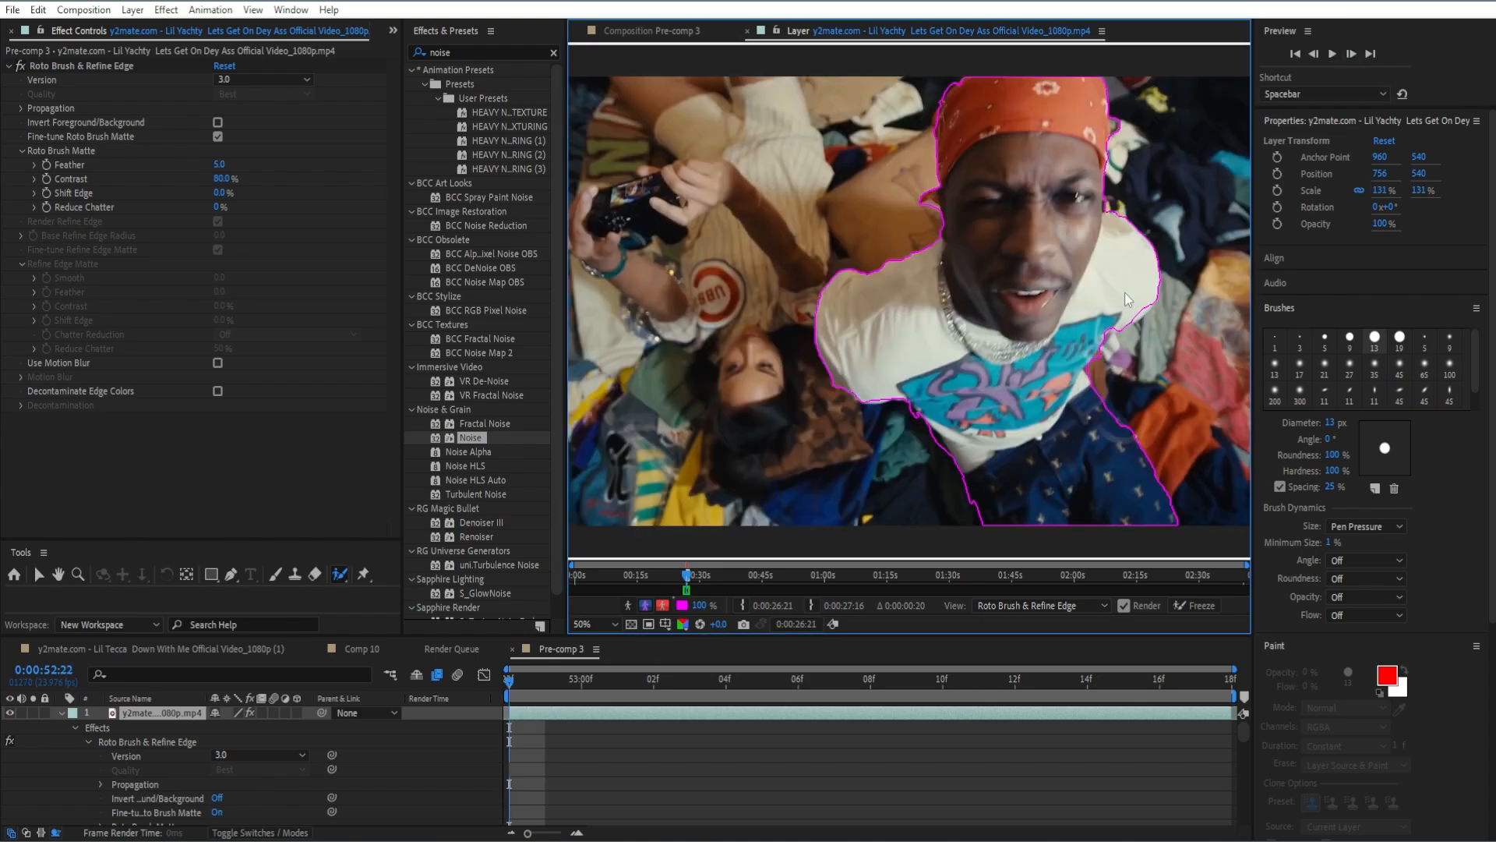
{"action": "left_click", "coordinate": [1351, 54]}
{"action": "left_click", "coordinate": [1354, 54]}
{"action": "left_click", "coordinate": [1355, 54]}
{"action": "left_click", "coordinate": [1355, 54]}
{"action": "left_click", "coordinate": [1356, 54]}
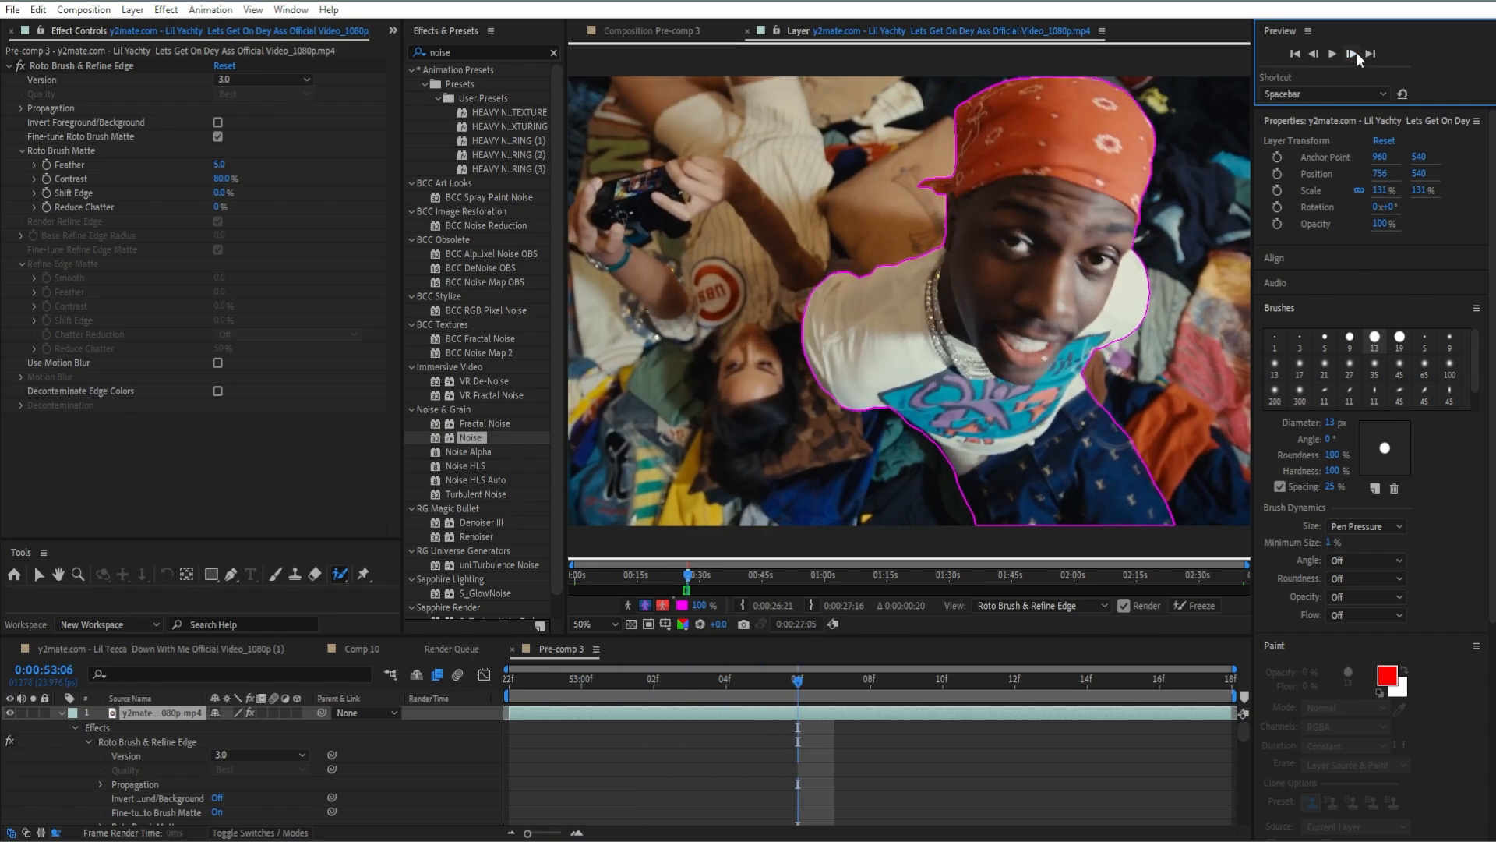
{"action": "left_click", "coordinate": [1355, 54]}
{"action": "left_click", "coordinate": [1355, 54]}
{"action": "left_click", "coordinate": [1355, 53]}
{"action": "left_click", "coordinate": [1356, 54]}
{"action": "left_click", "coordinate": [1355, 54]}
{"action": "left_click", "coordinate": [1356, 54]}
{"action": "left_click", "coordinate": [1355, 54]}
{"action": "left_click", "coordinate": [1353, 54]}
{"action": "left_click", "coordinate": [1314, 55]}
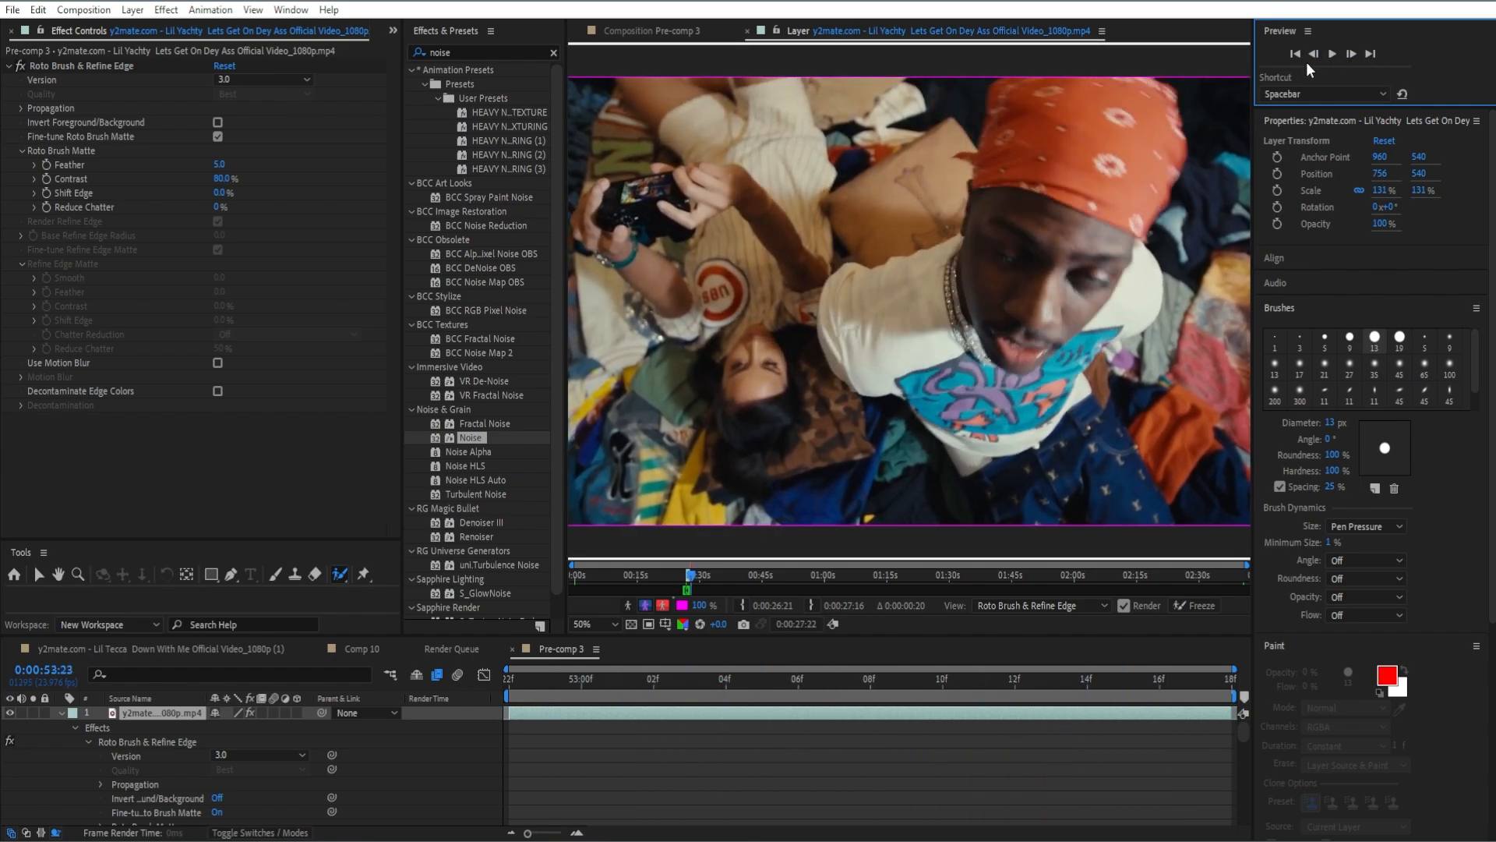
{"action": "left_click", "coordinate": [1313, 55]}
{"action": "left_click", "coordinate": [1314, 55]}
{"action": "left_click", "coordinate": [1313, 54]}
{"action": "left_click", "coordinate": [1314, 54]}
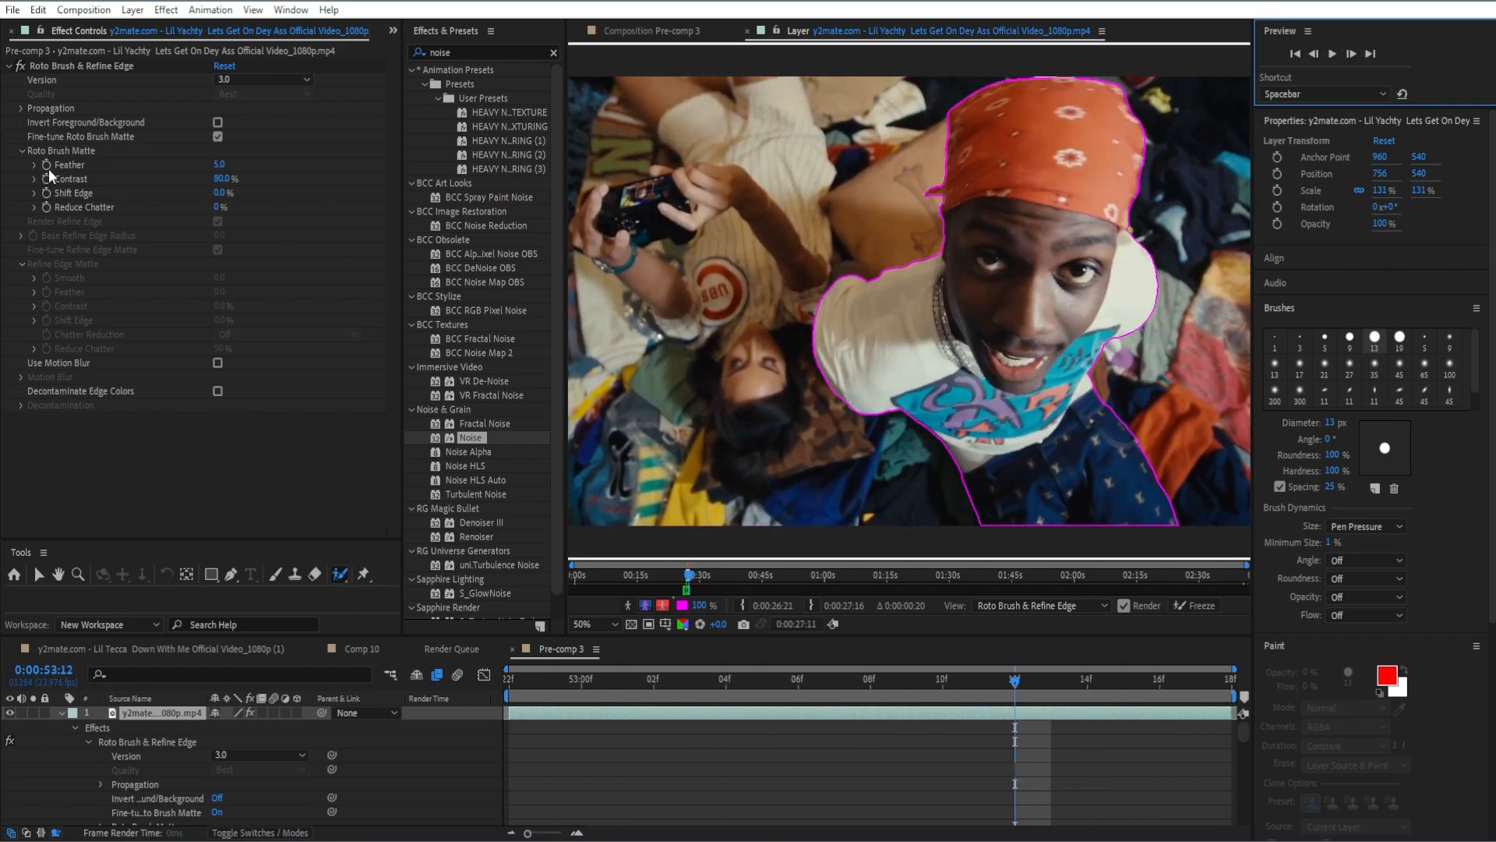
Show the composition view and set the Roto Brush Matte's Feather to 16.2 and Shift Edge to -8.0%.
{"action": "left_click", "coordinate": [657, 30]}
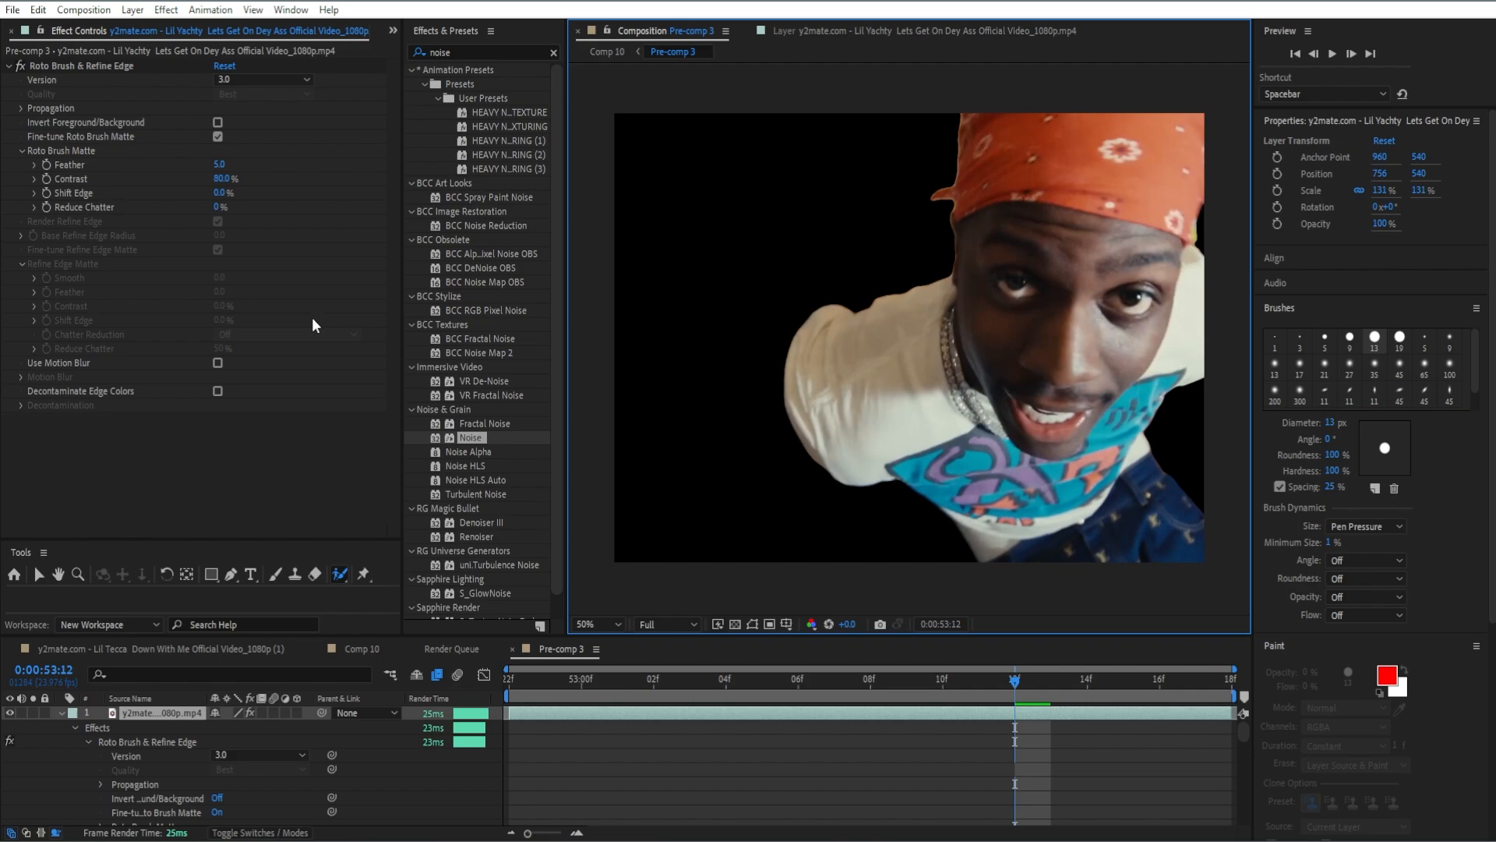
{"action": "left_click_drag", "start_coordinate": [219, 163], "coordinate": [219, 199]}
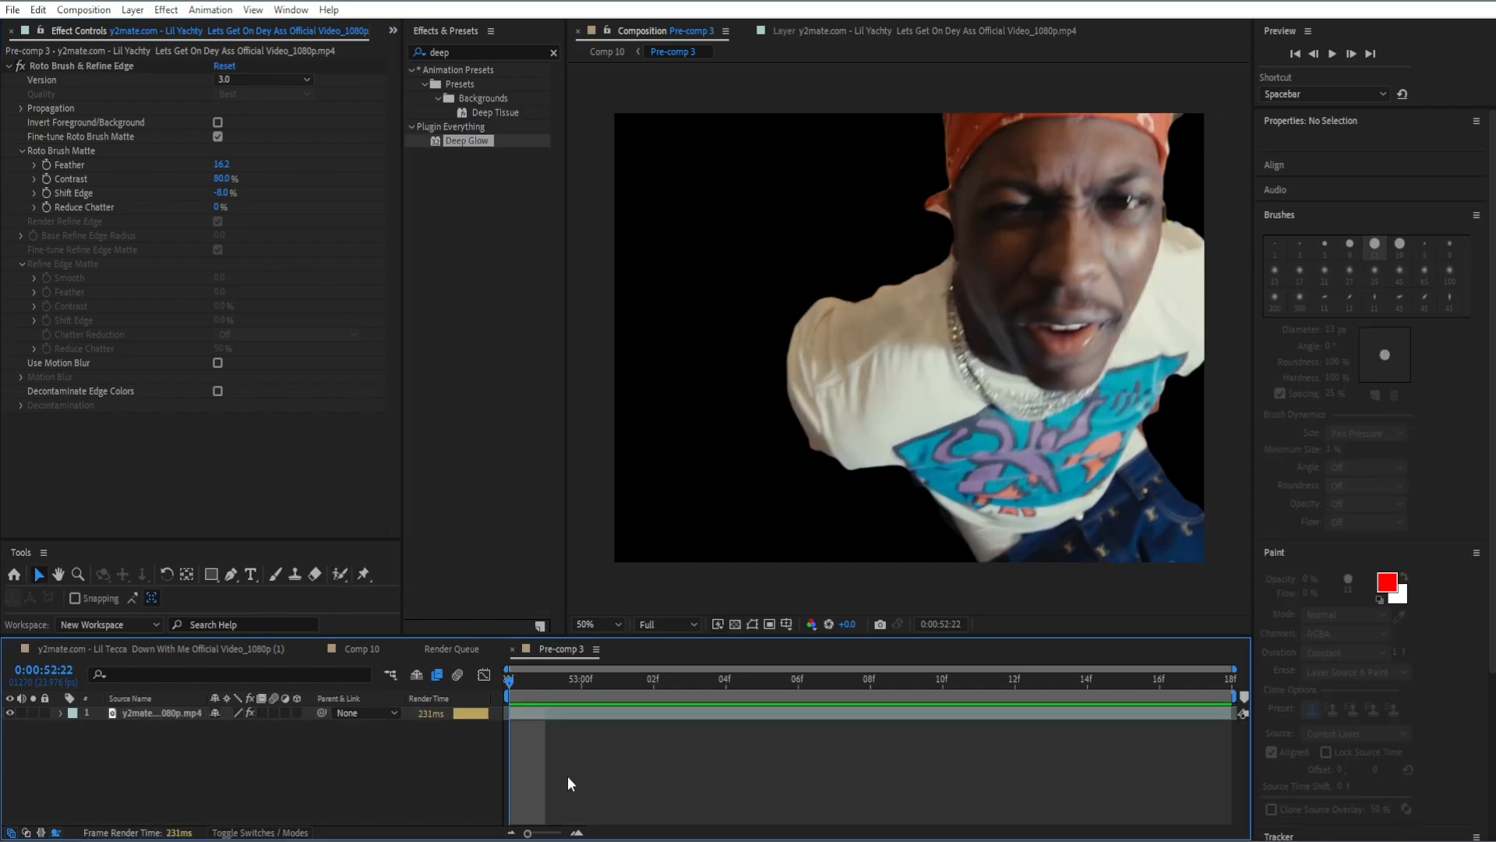
Duplicate the rotoscoped footage layer and remove the Roto Brush & Refine Edge effect from the lower copy.
{"action": "left_click", "coordinate": [574, 707]}
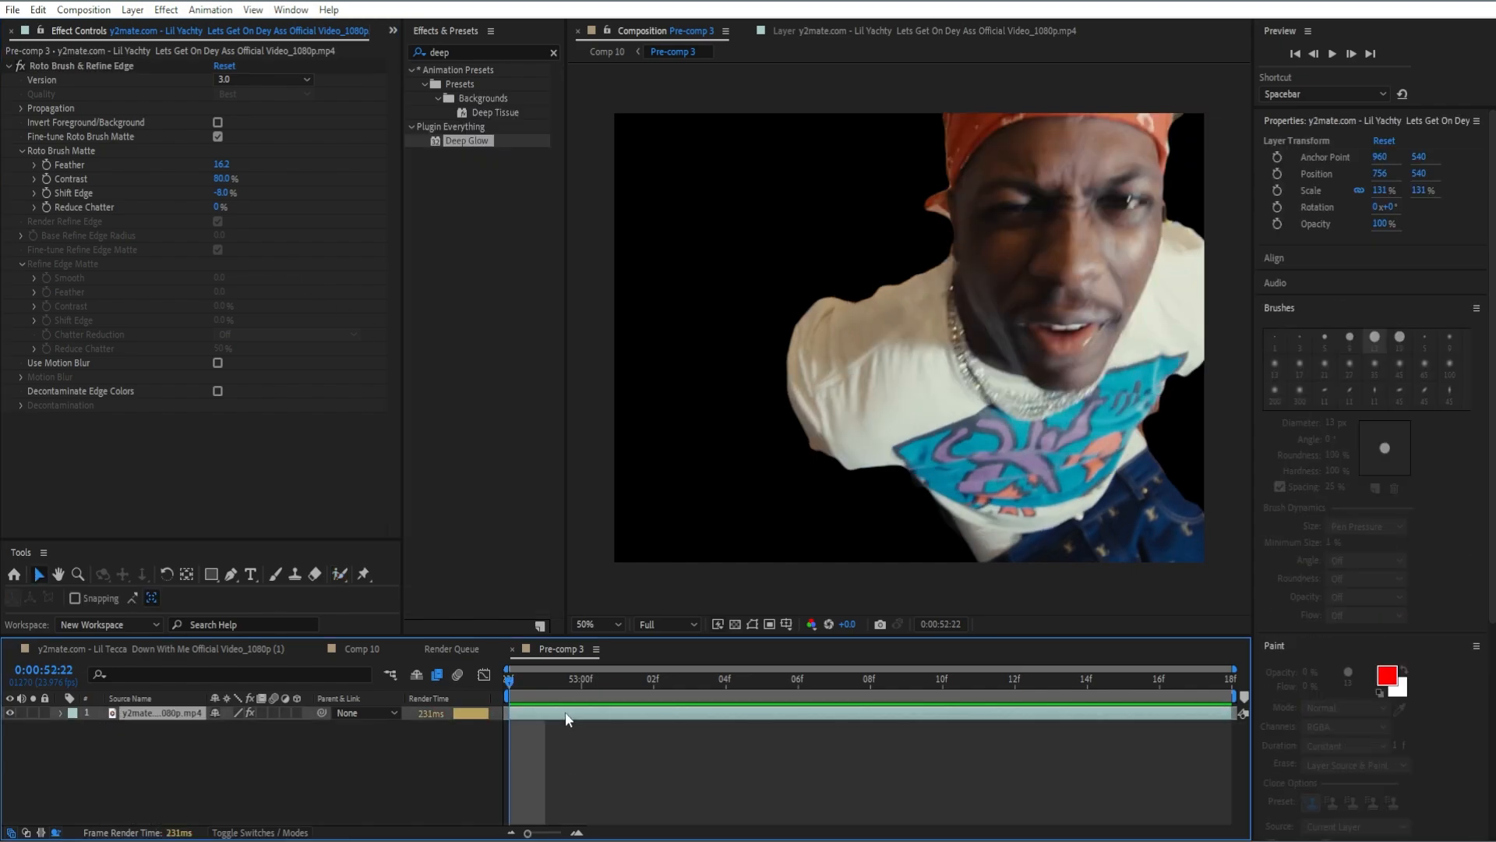
{"action": "key", "text": "ctrl+d"}
{"action": "left_click", "coordinate": [545, 727]}
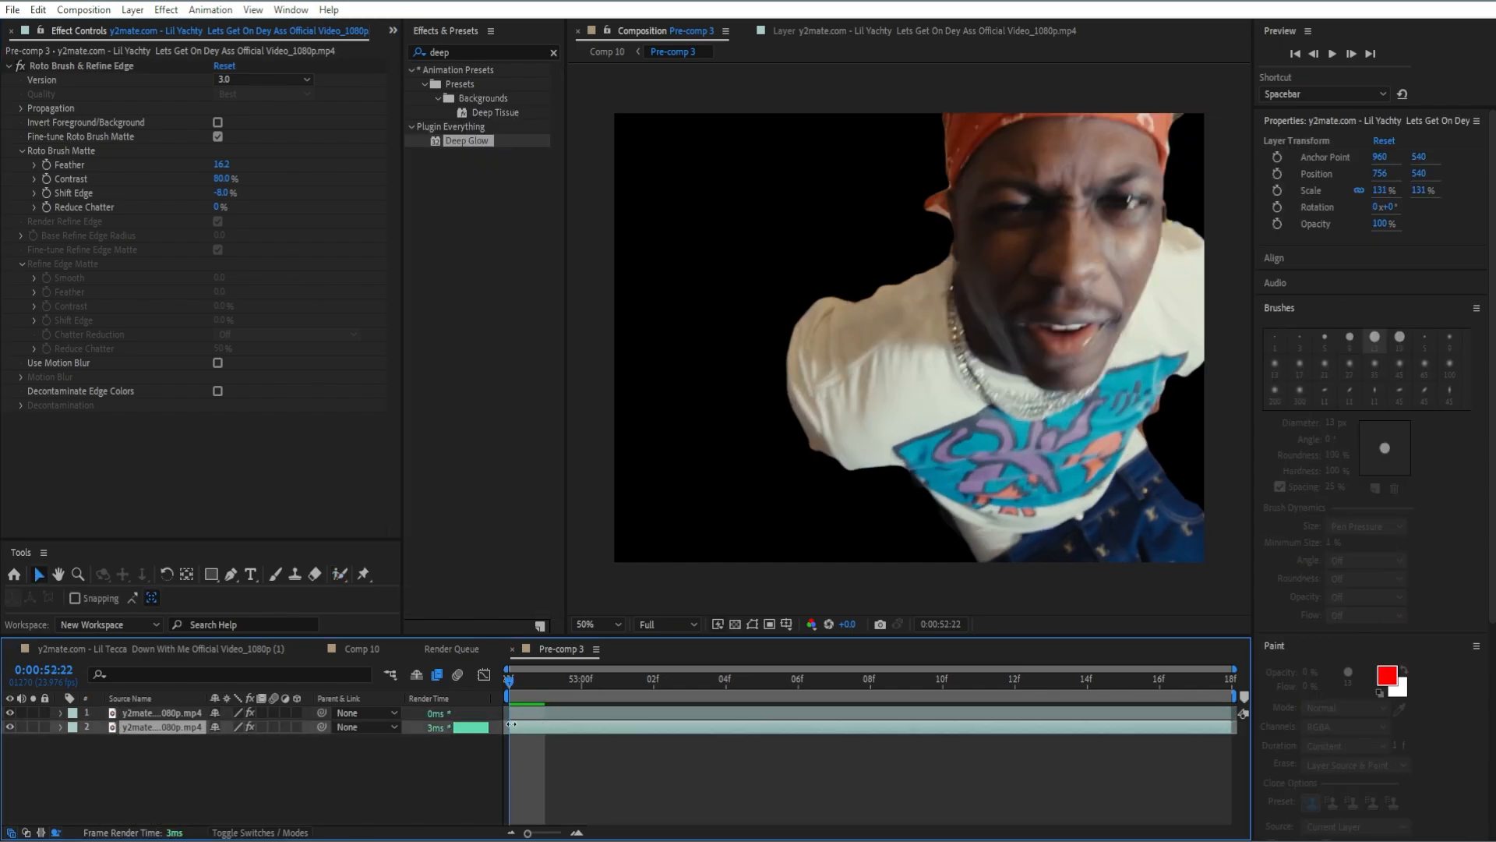
{"action": "left_click", "coordinate": [53, 66]}
{"action": "key", "text": "Delete"}
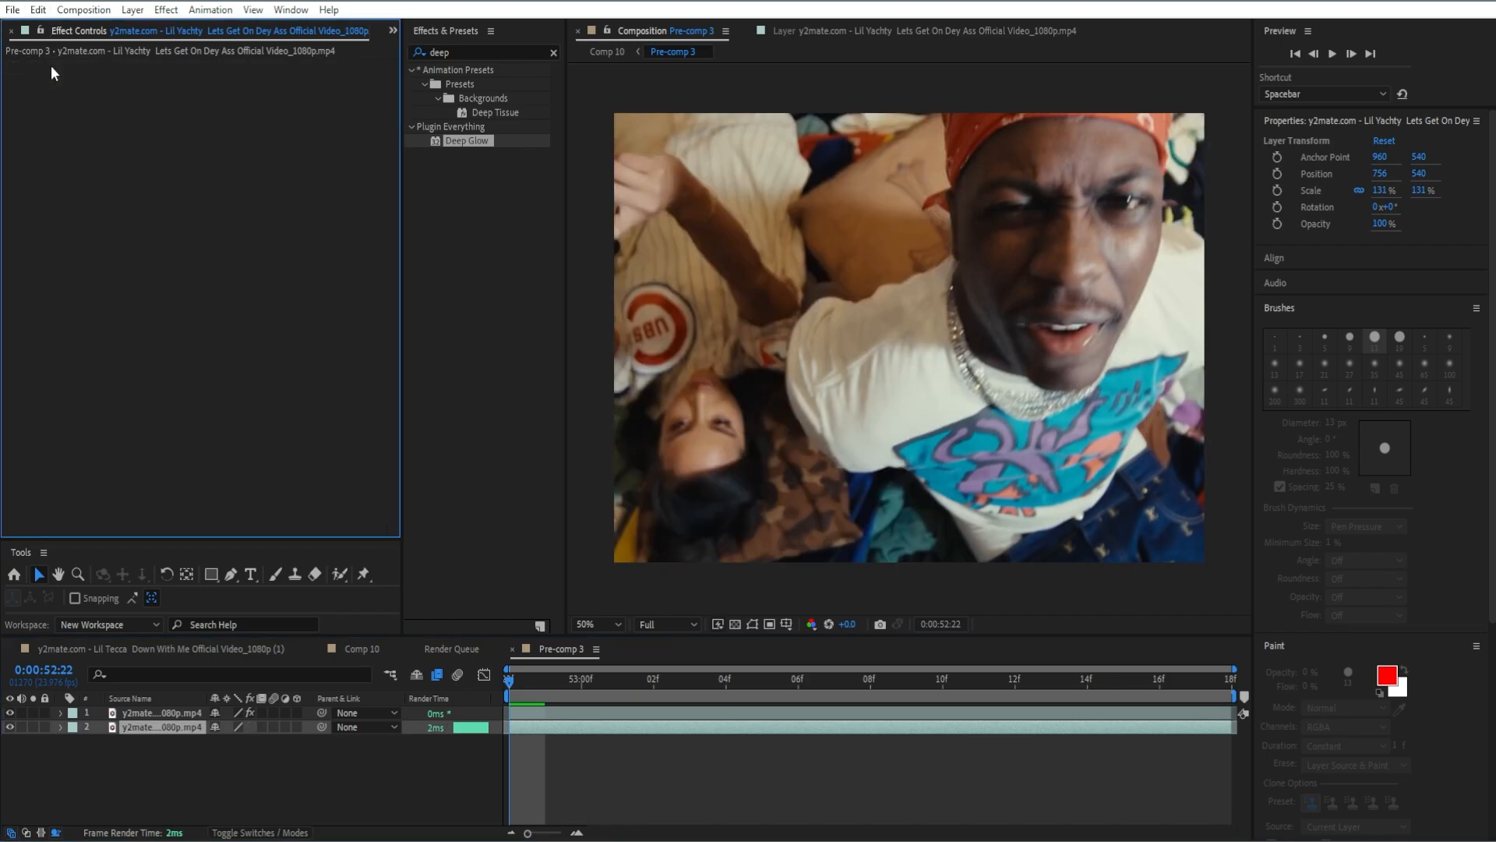
Add an adjustment layer between the two footage layers and apply Deep Glow to it.
{"action": "right_click", "coordinate": [497, 733]}
{"action": "mouse_move", "coordinate": [592, 523]}
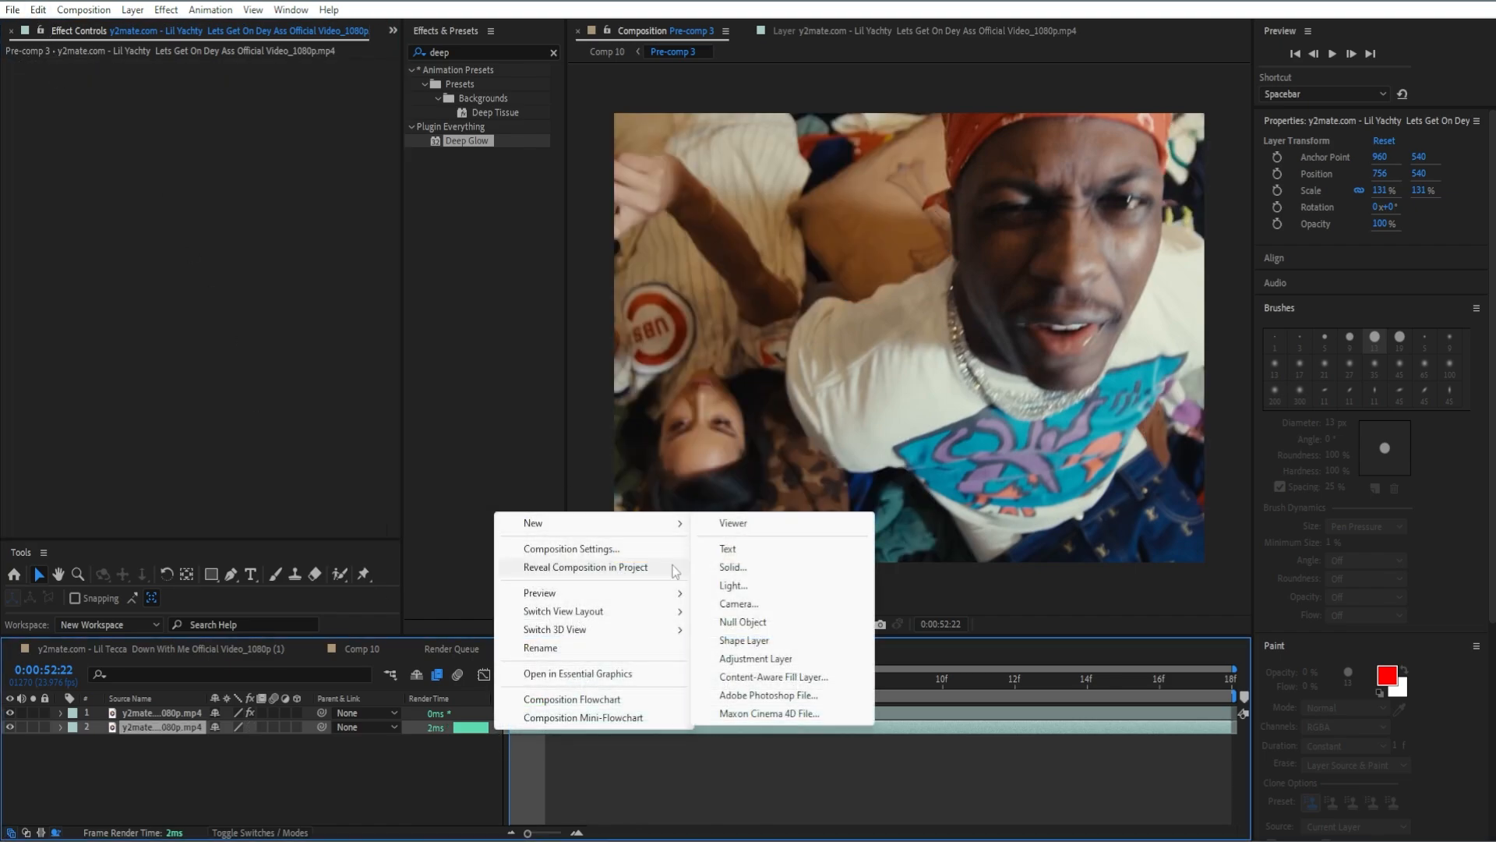
{"action": "left_click", "coordinate": [772, 658]}
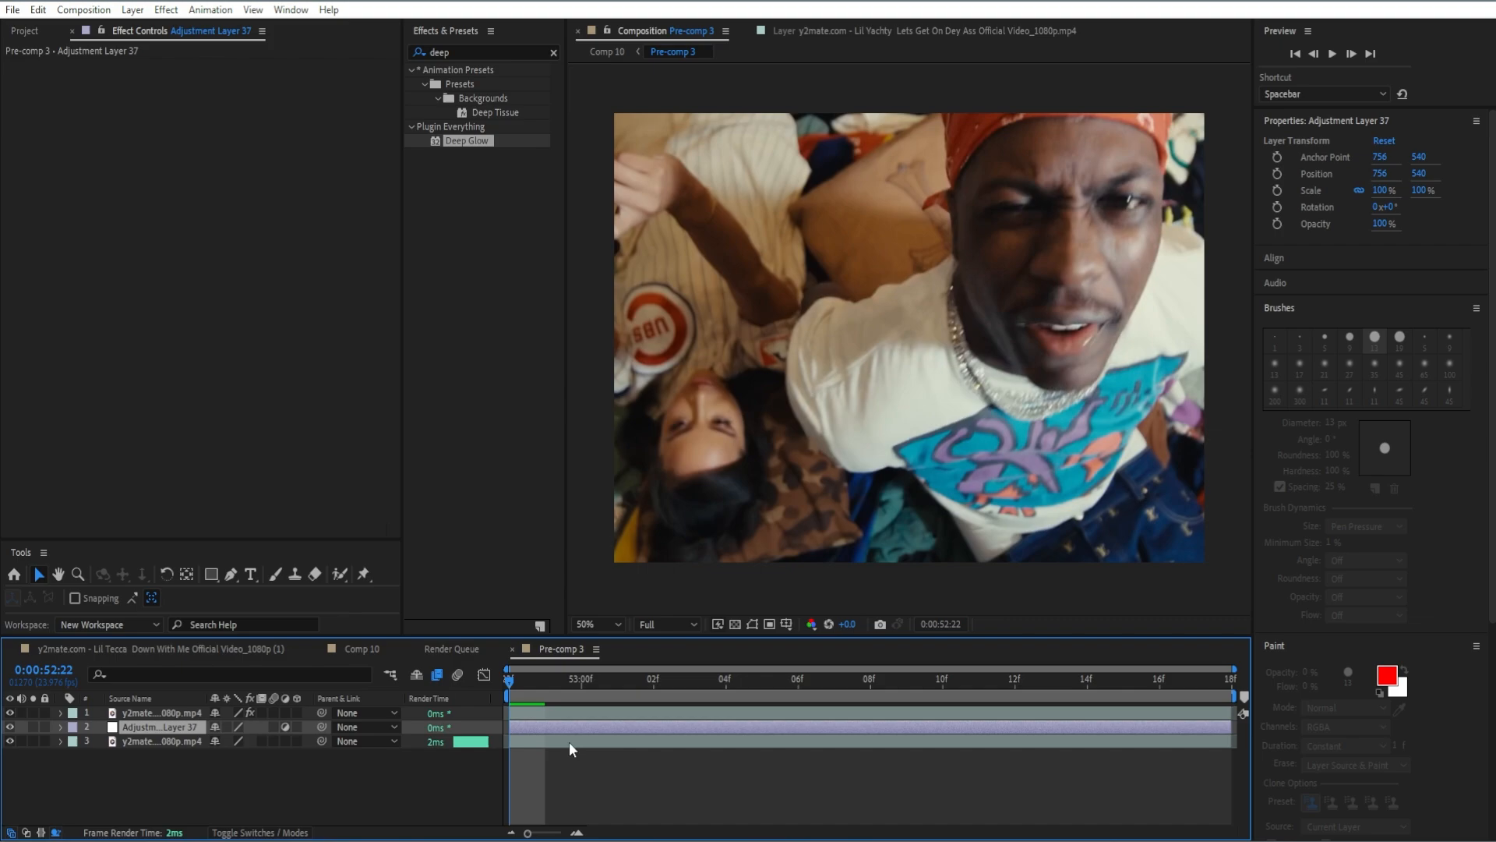
{"action": "left_click_drag", "start_coordinate": [491, 143], "coordinate": [247, 148]}
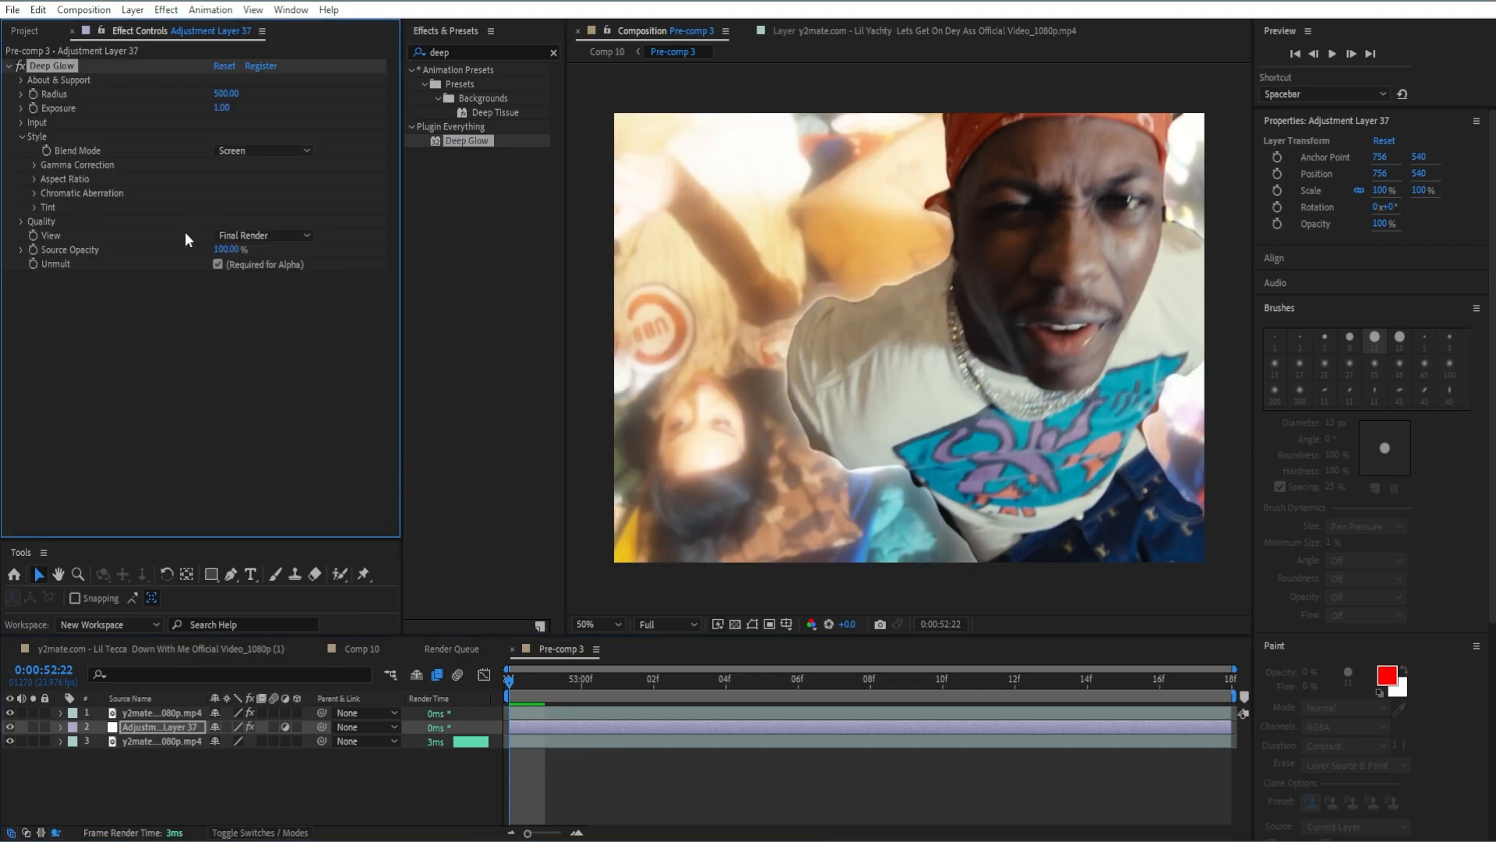
Set Deep Glow's Radius to 250 and Exposure to 0.9 on the adjustment layer.
{"action": "left_click", "coordinate": [227, 95]}
{"action": "type", "text": "250"}
{"action": "key", "text": "Return"}
{"action": "left_click", "coordinate": [222, 107]}
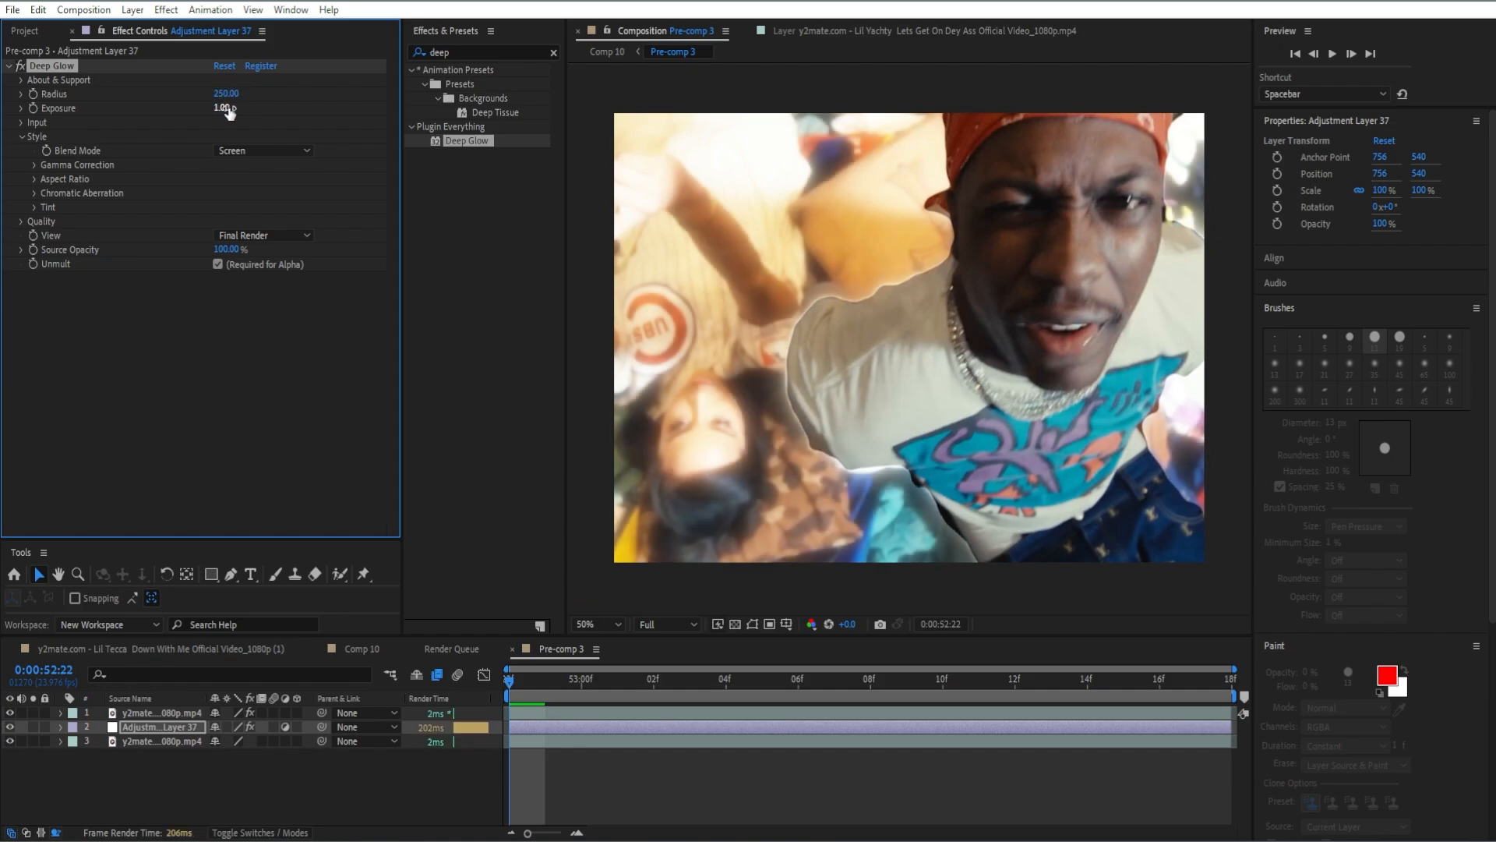
{"action": "type", "text": "0.9"}
{"action": "key", "text": "Return"}
Apply the Channel category's Invert effect to the adjustment layer and set its Channel to Hue.
{"action": "left_click", "coordinate": [553, 52]}
{"action": "type", "text": "invert"}
{"action": "double_click", "coordinate": [470, 169]}
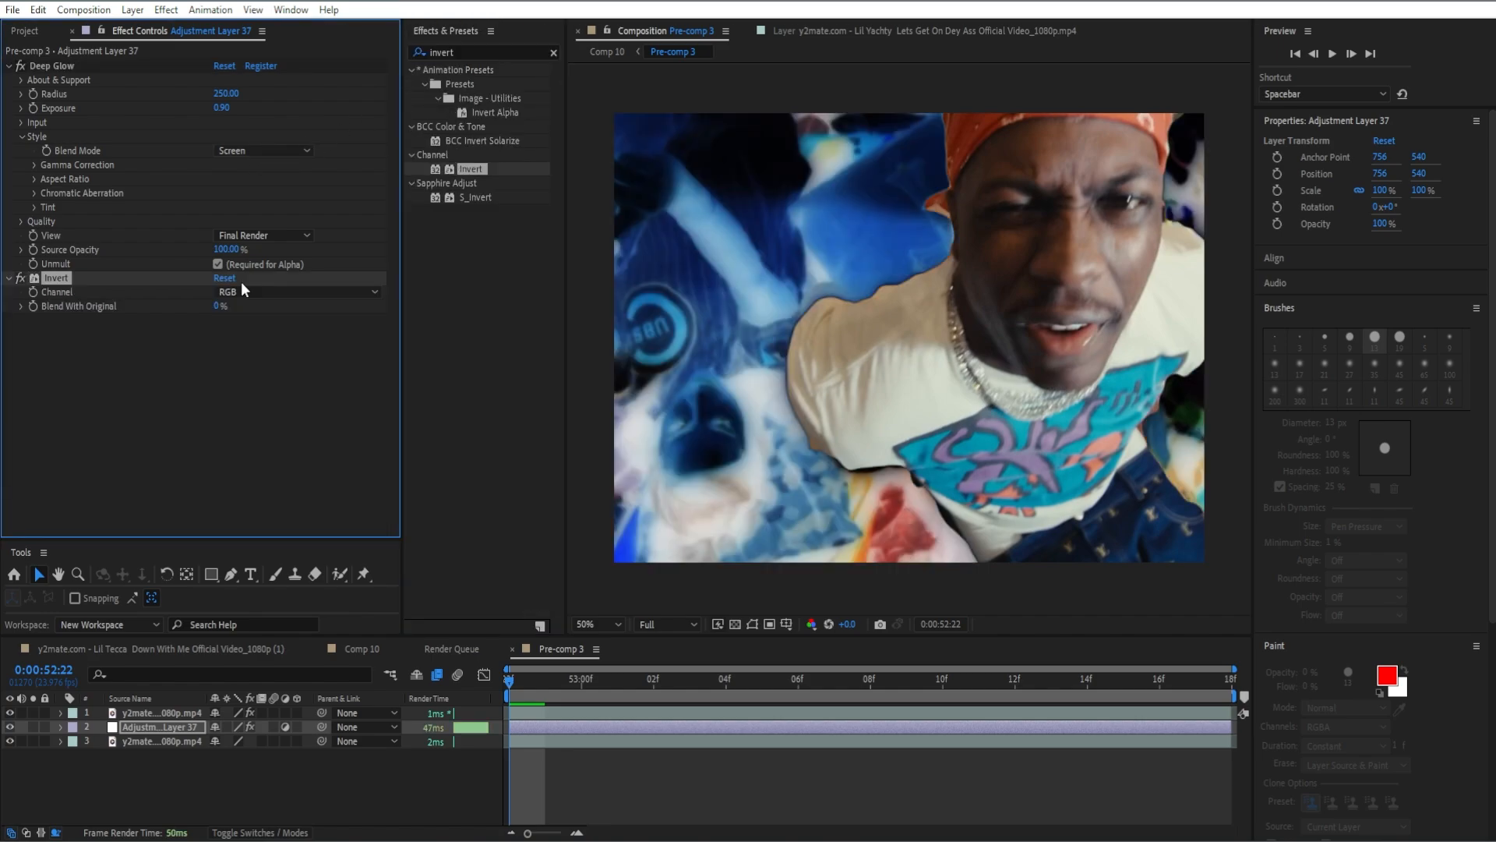
{"action": "left_click", "coordinate": [242, 290]}
{"action": "left_click", "coordinate": [251, 410]}
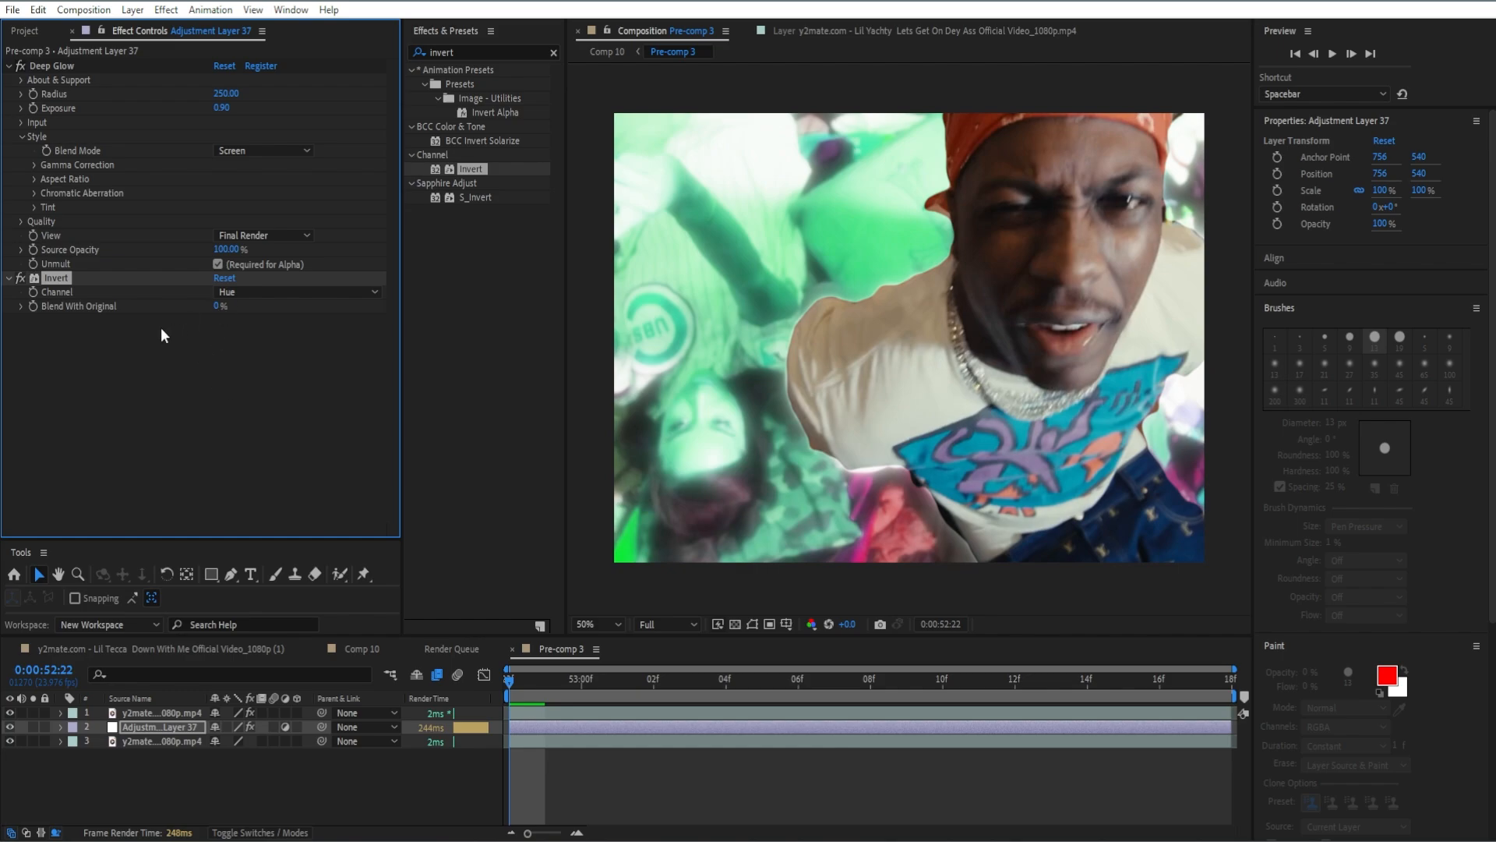
Apply S_Distort to the adjustment layer and collapse the Deep Glow and Invert settings above it.
{"action": "left_click", "coordinate": [553, 52]}
{"action": "type", "text": "s_dist"}
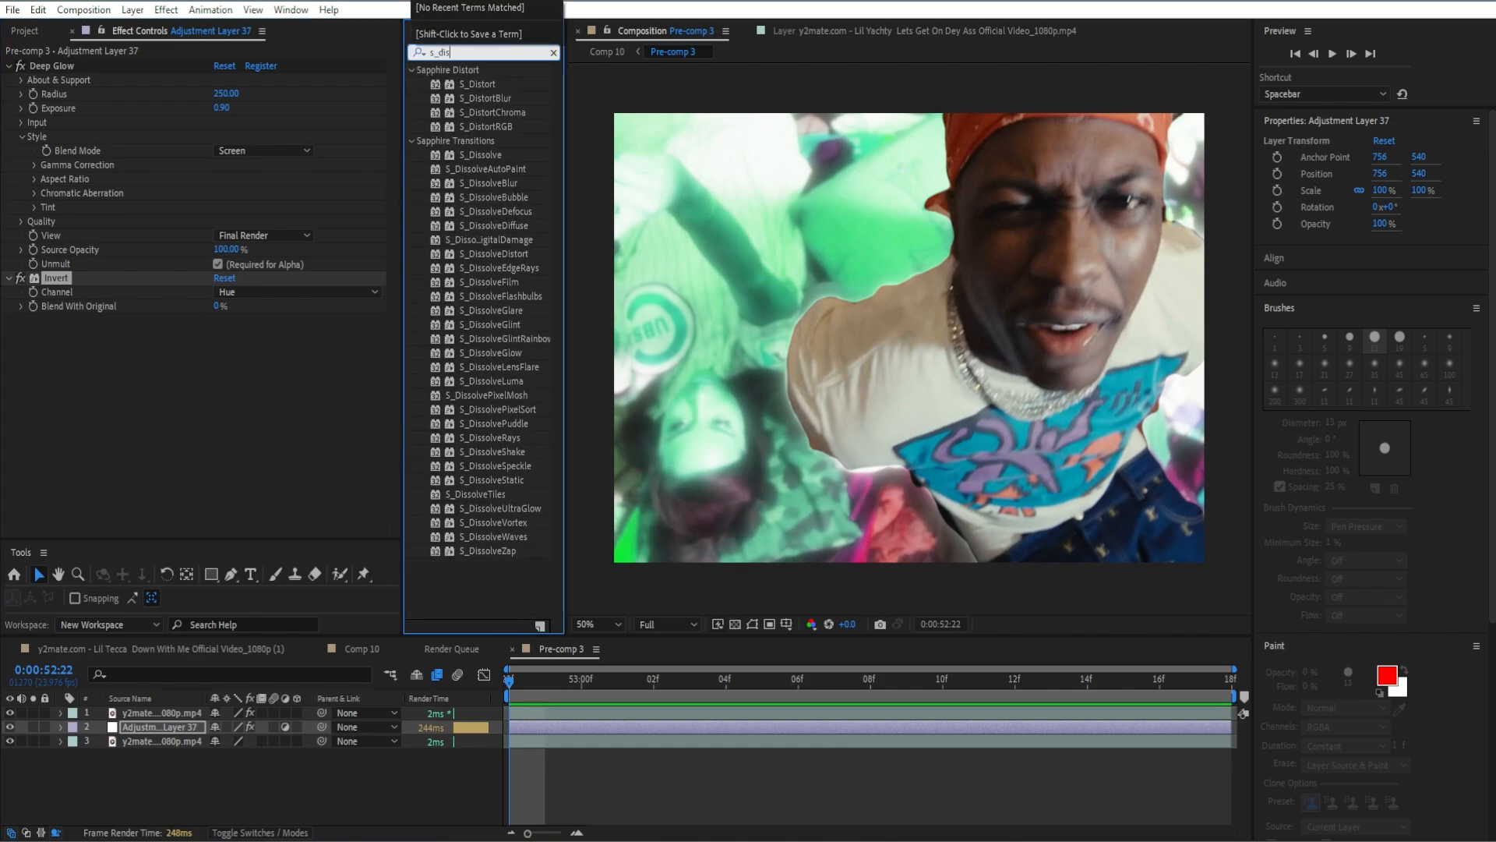
{"action": "double_click", "coordinate": [477, 84]}
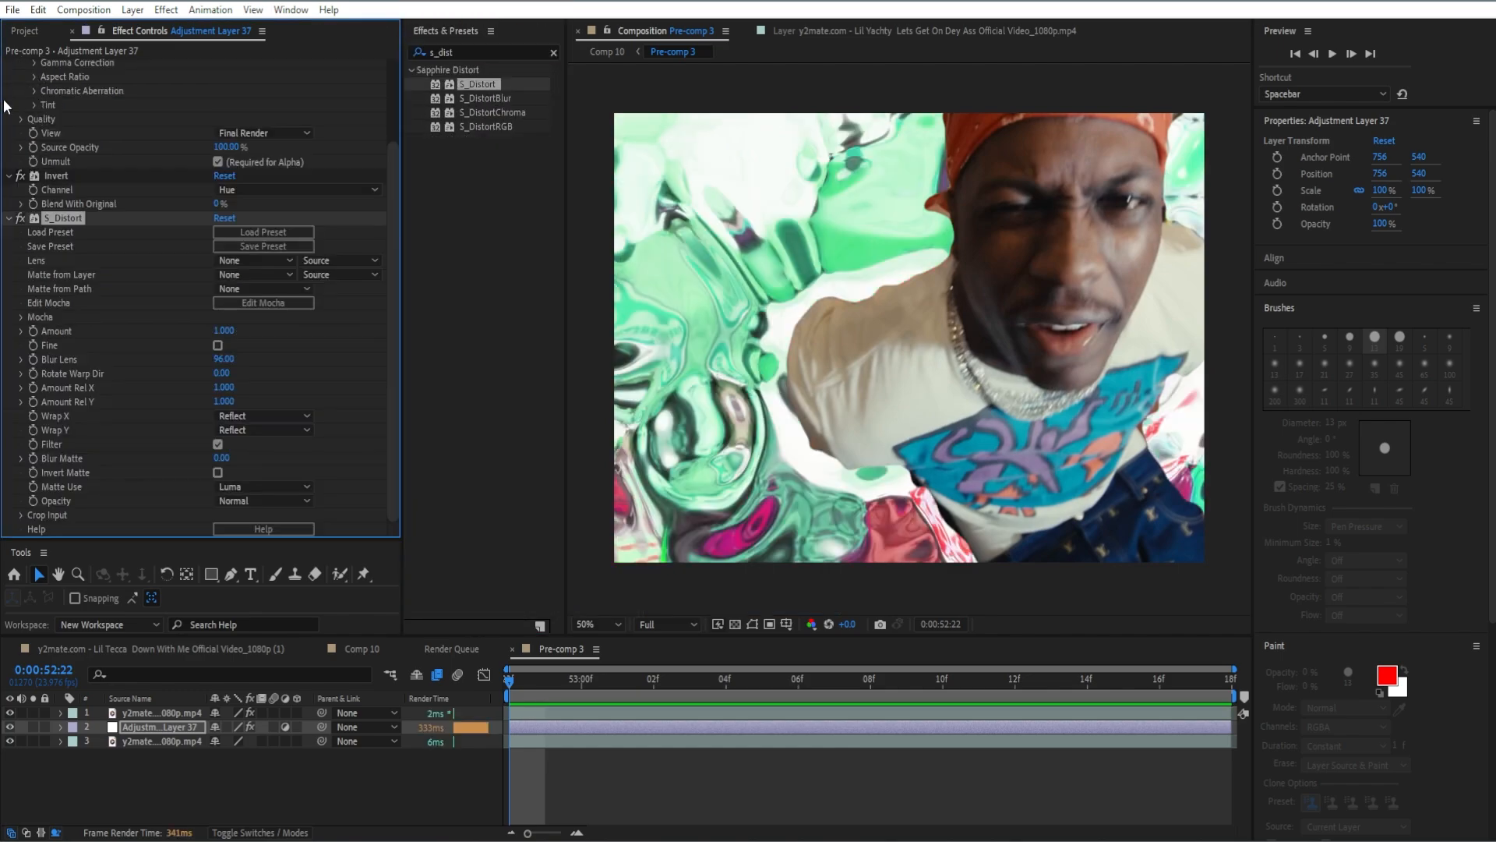
{"action": "scroll", "coordinate": [156, 234], "scroll_direction": "up", "scroll_amount": 5}
{"action": "left_click", "coordinate": [8, 66]}
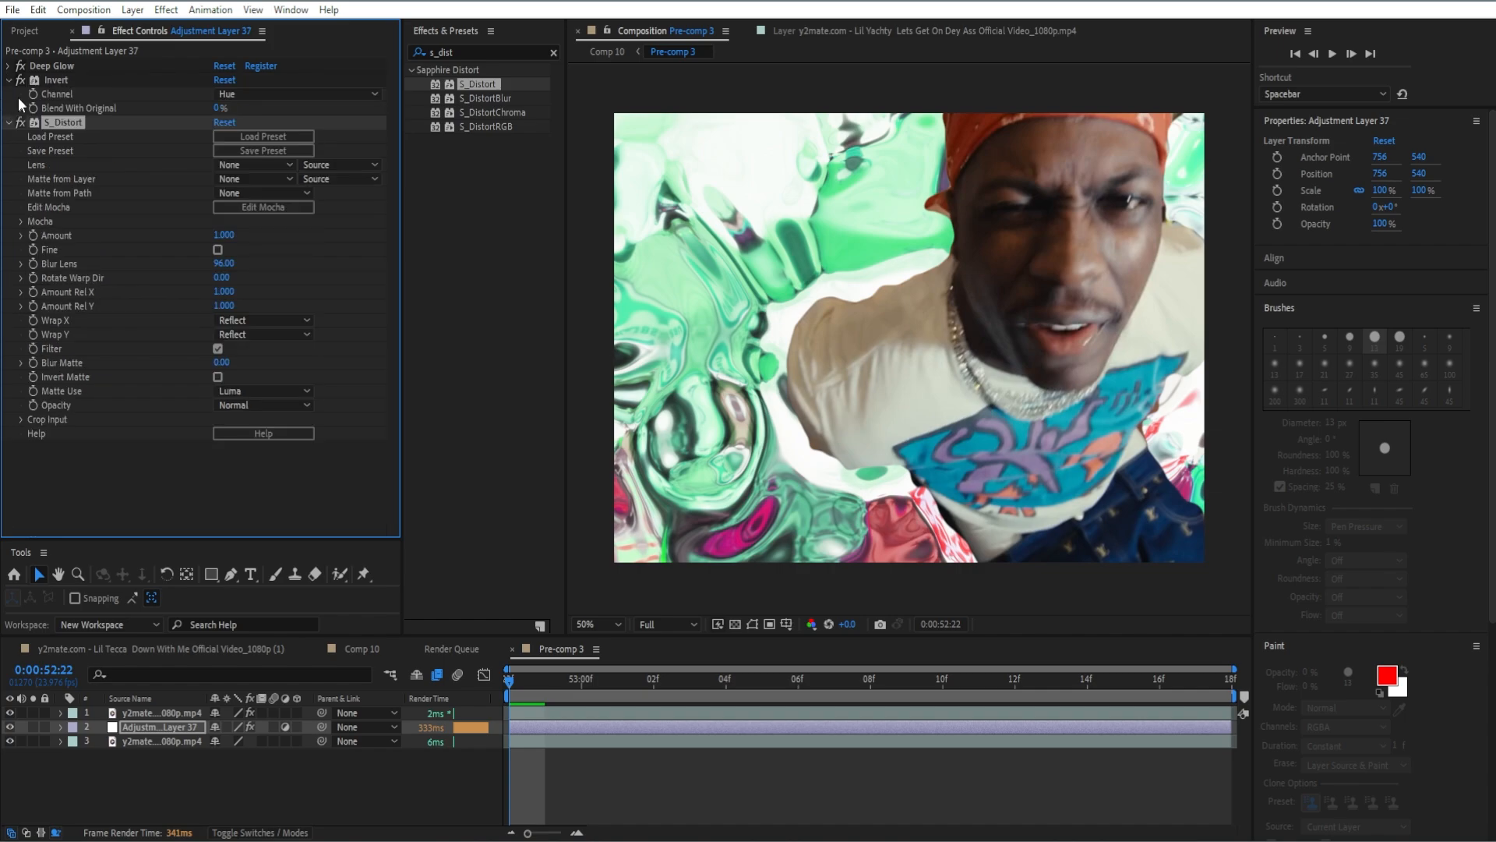
{"action": "left_click", "coordinate": [9, 80]}
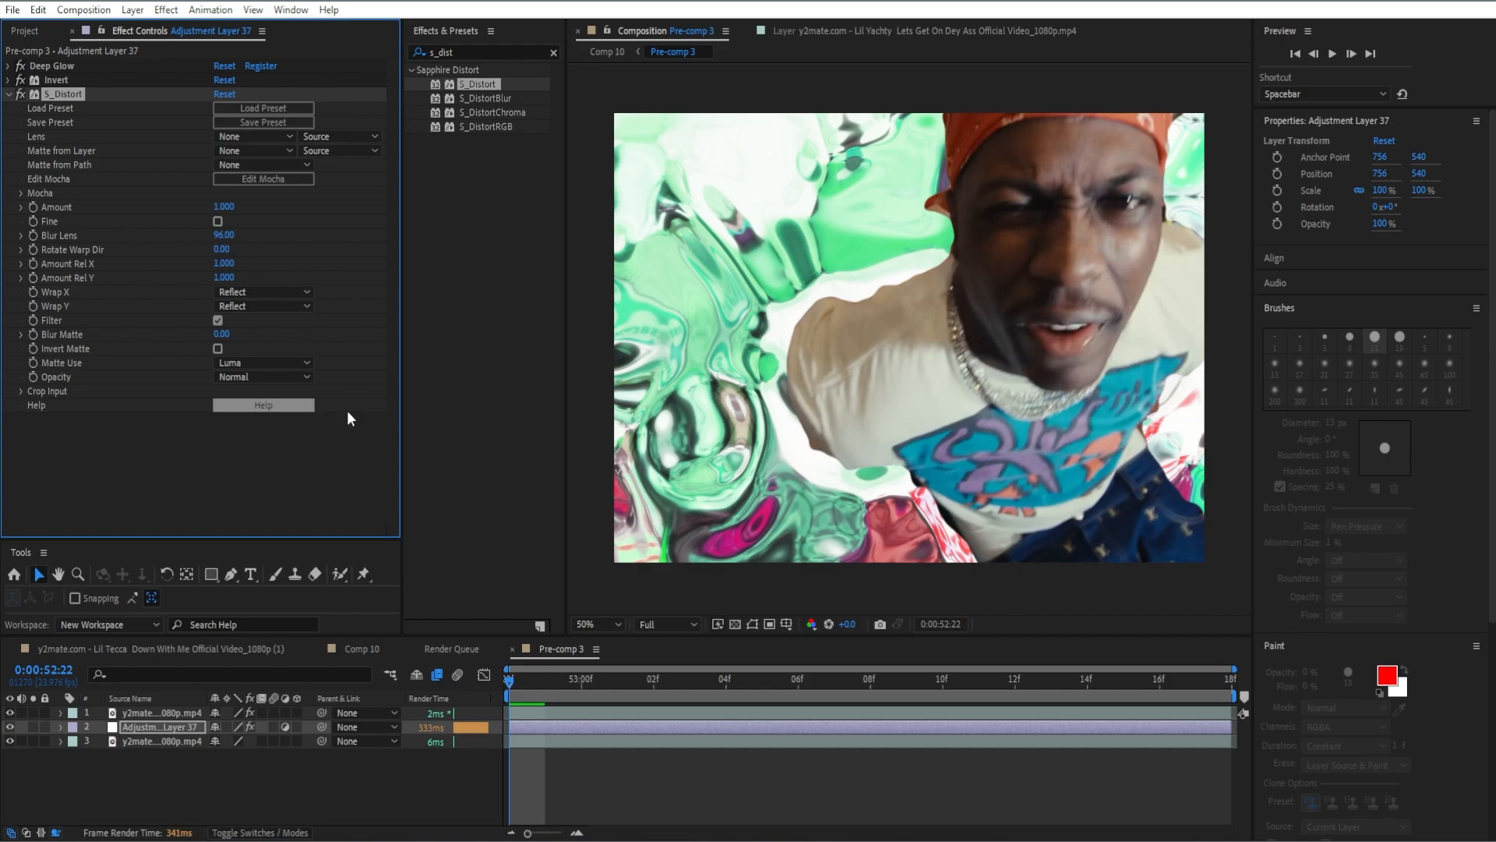
Add an S_Distort Amount keyframe at the start of the composition with a value of 0.65.
{"action": "left_click", "coordinate": [533, 650]}
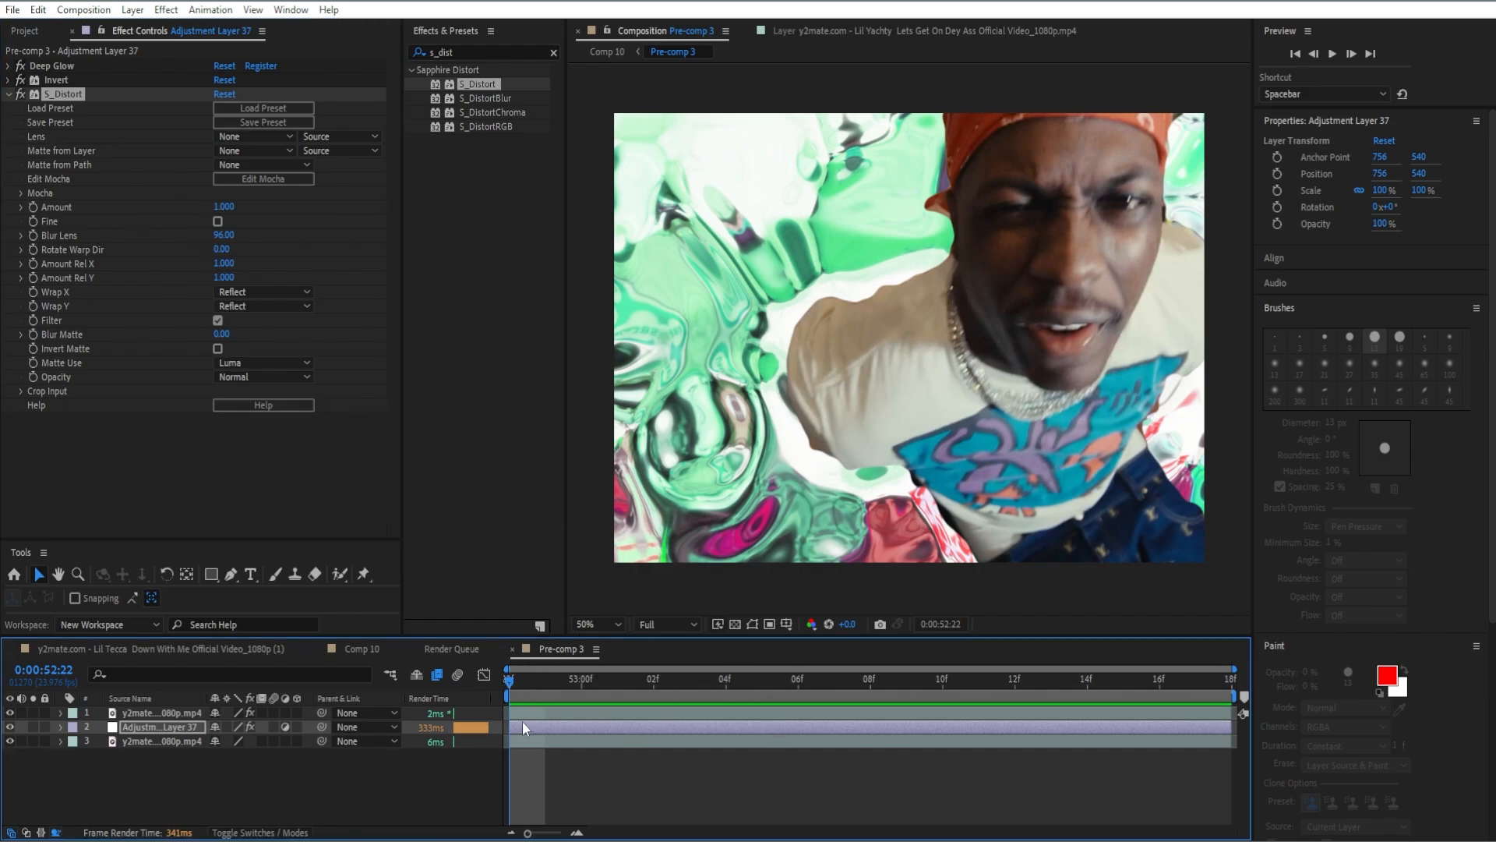
{"action": "left_click", "coordinate": [34, 206]}
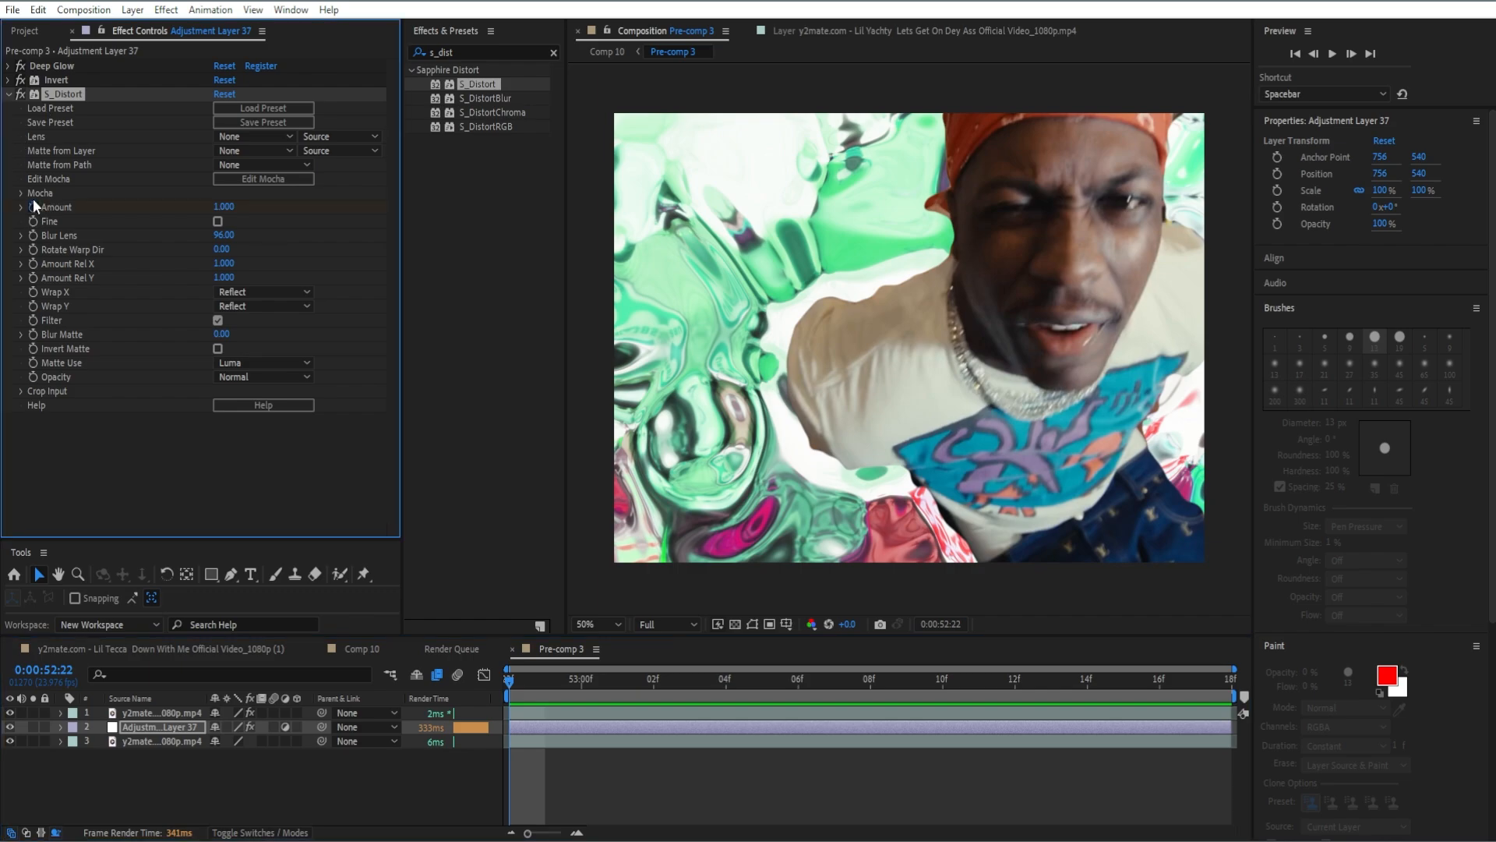
{"action": "key", "text": "e"}
{"action": "key", "text": "u"}
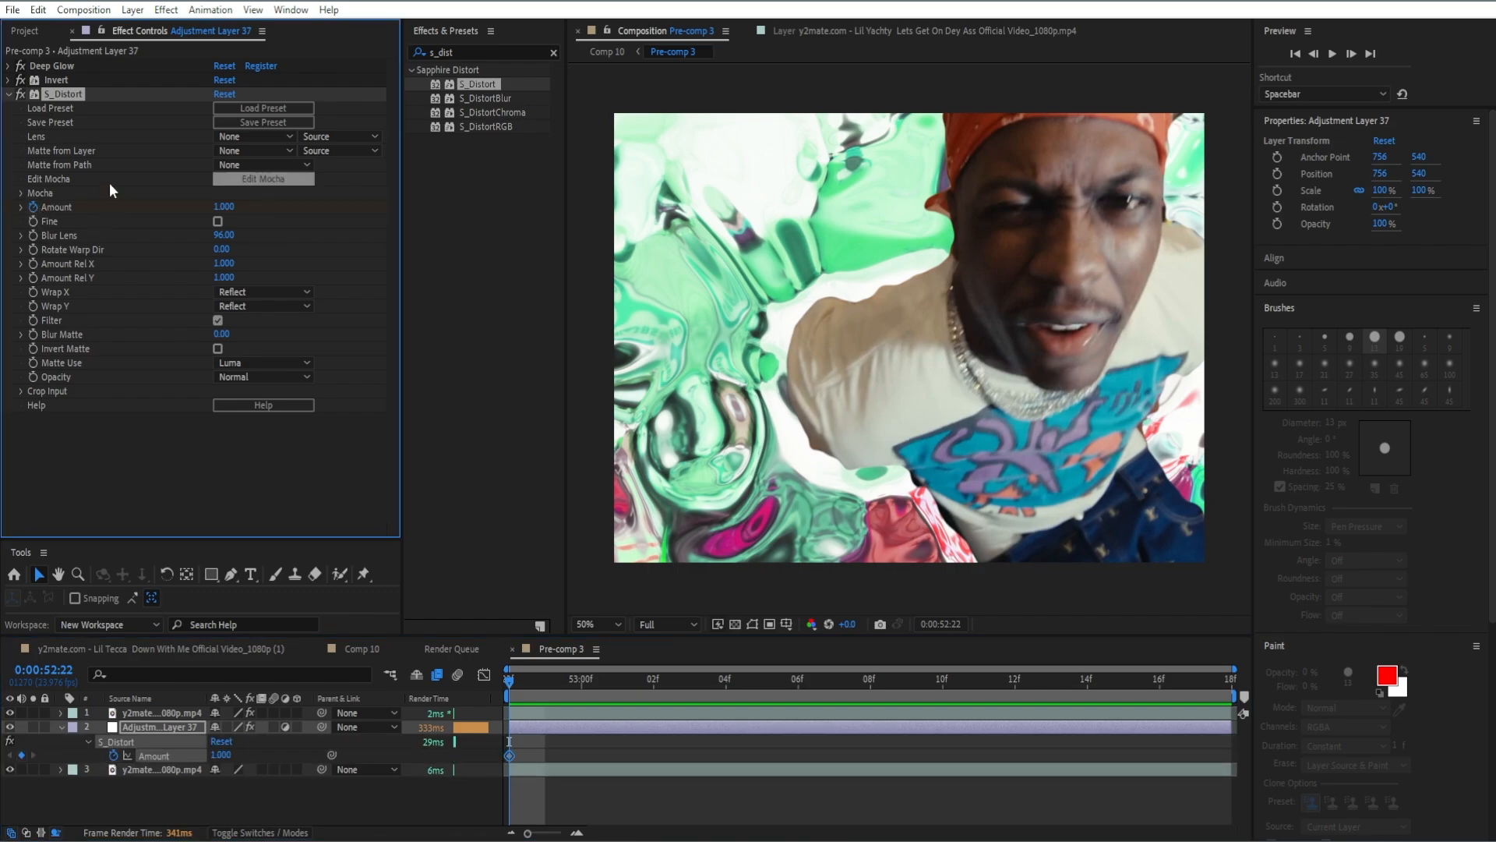
{"action": "left_click", "coordinate": [224, 207]}
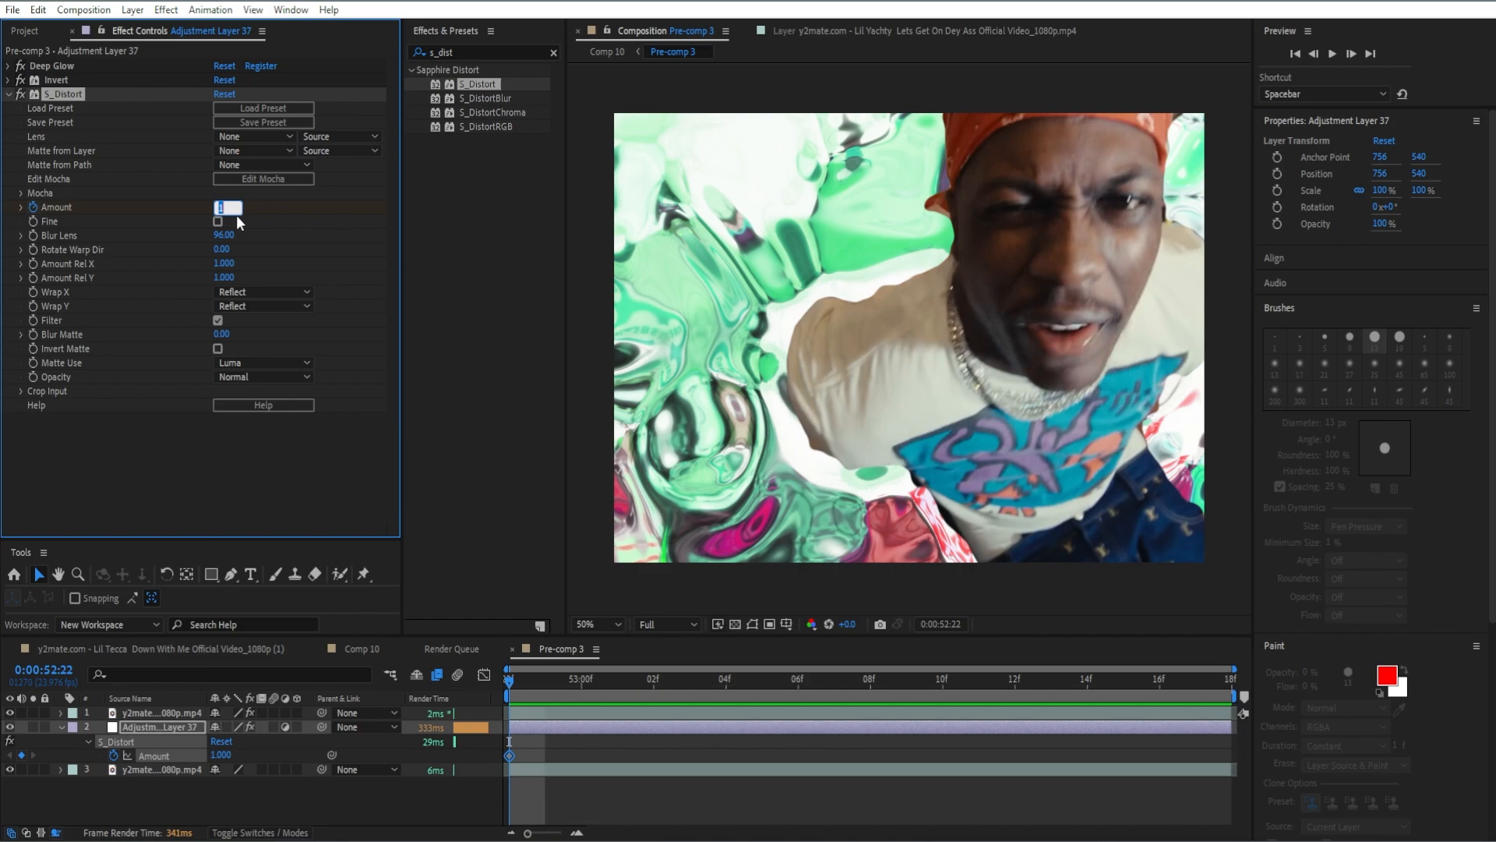
{"action": "type", "text": "0.65"}
{"action": "key", "text": "Return"}
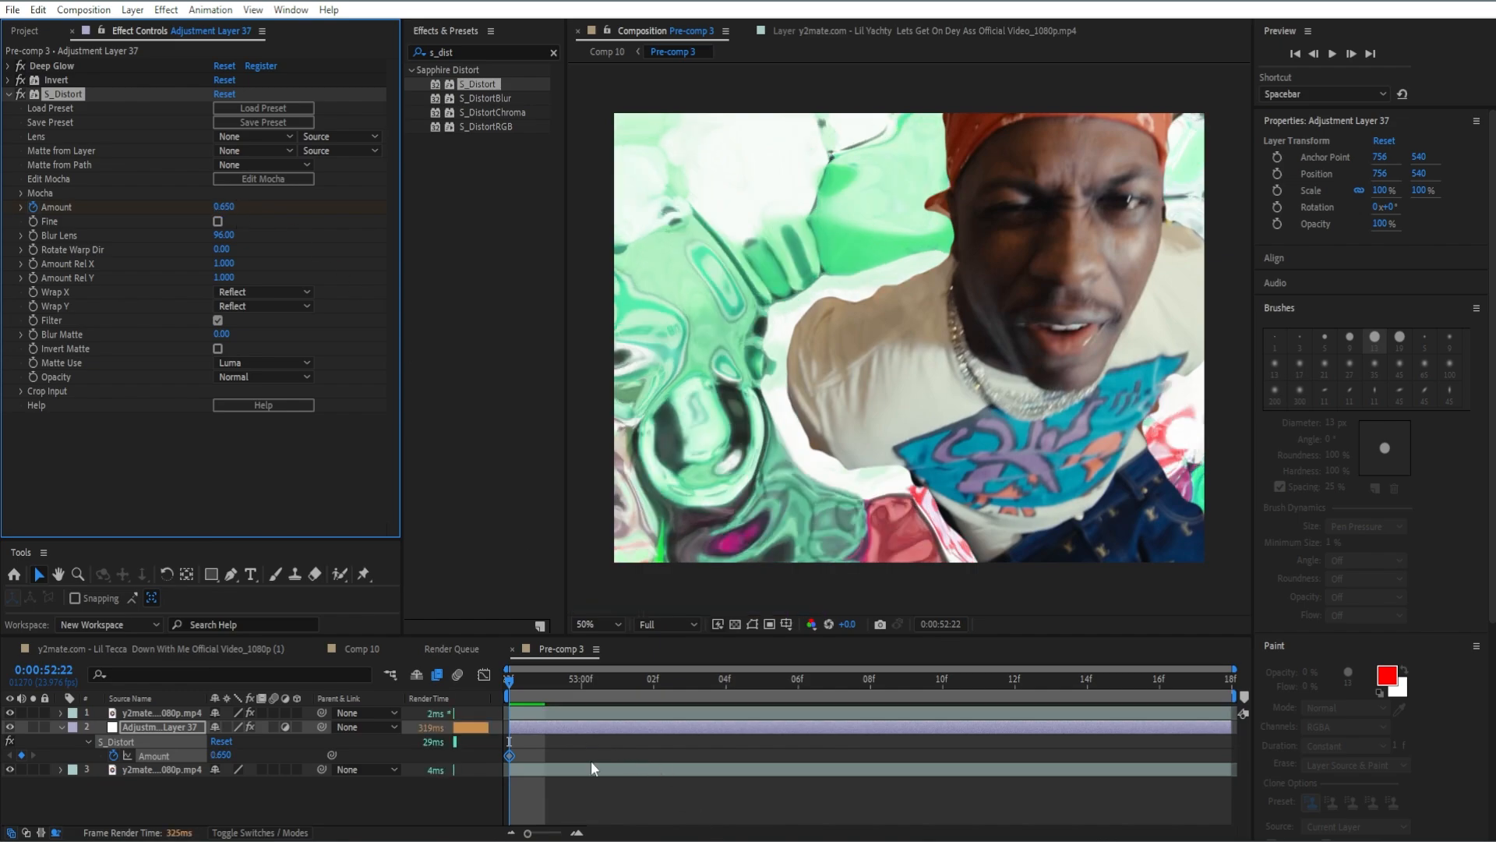
Keyframe S_Distort's Amount at 2.745 at 0:00:53:17 and apply Easy Ease to both Amount keyframes.
{"action": "left_click_drag", "start_coordinate": [509, 685], "coordinate": [1260, 675]}
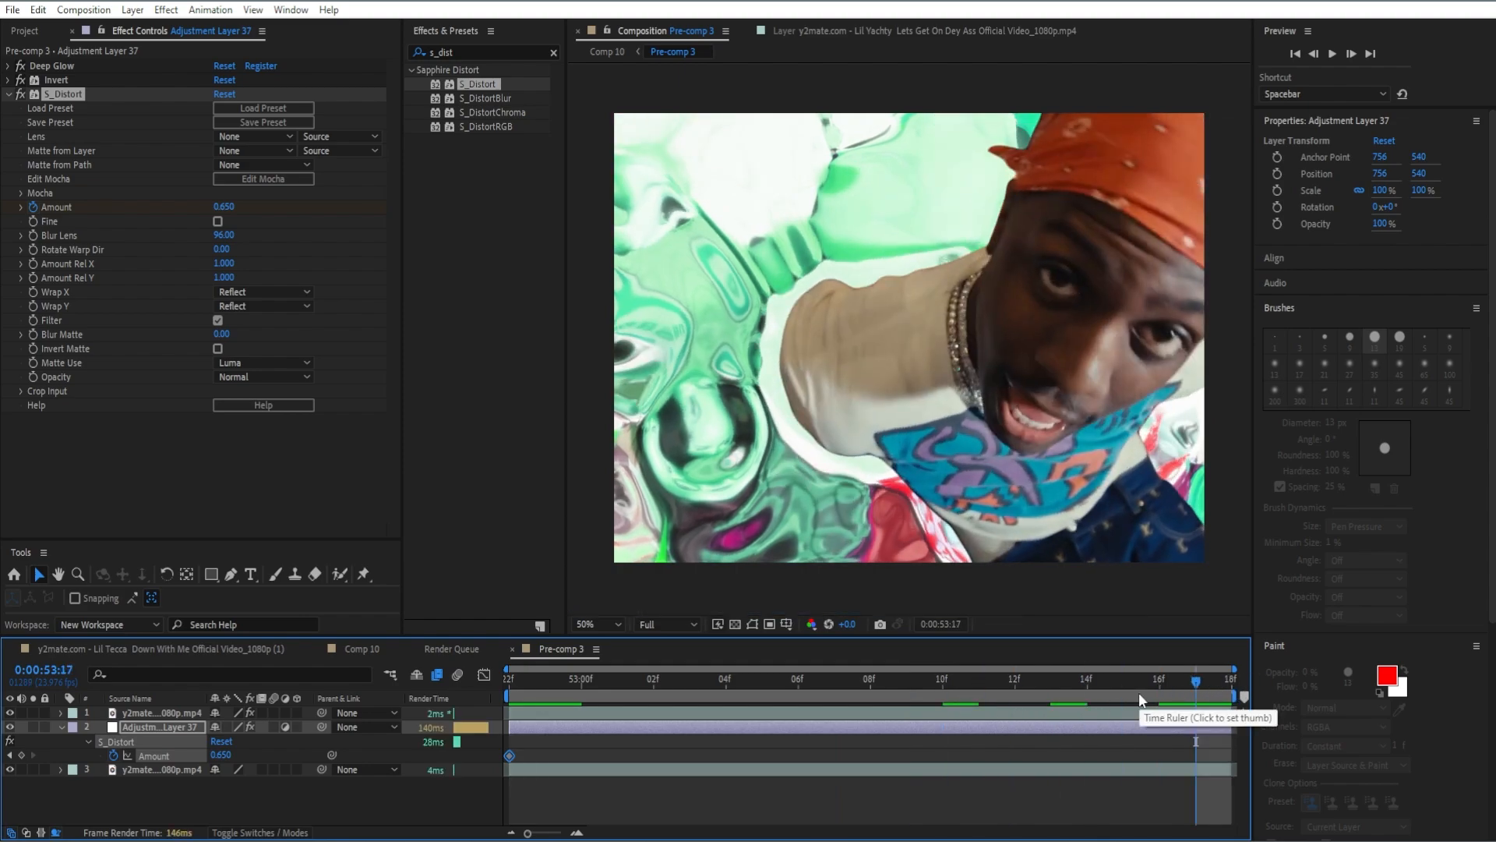
{"action": "left_click", "coordinate": [225, 208]}
{"action": "type", "text": "2"}
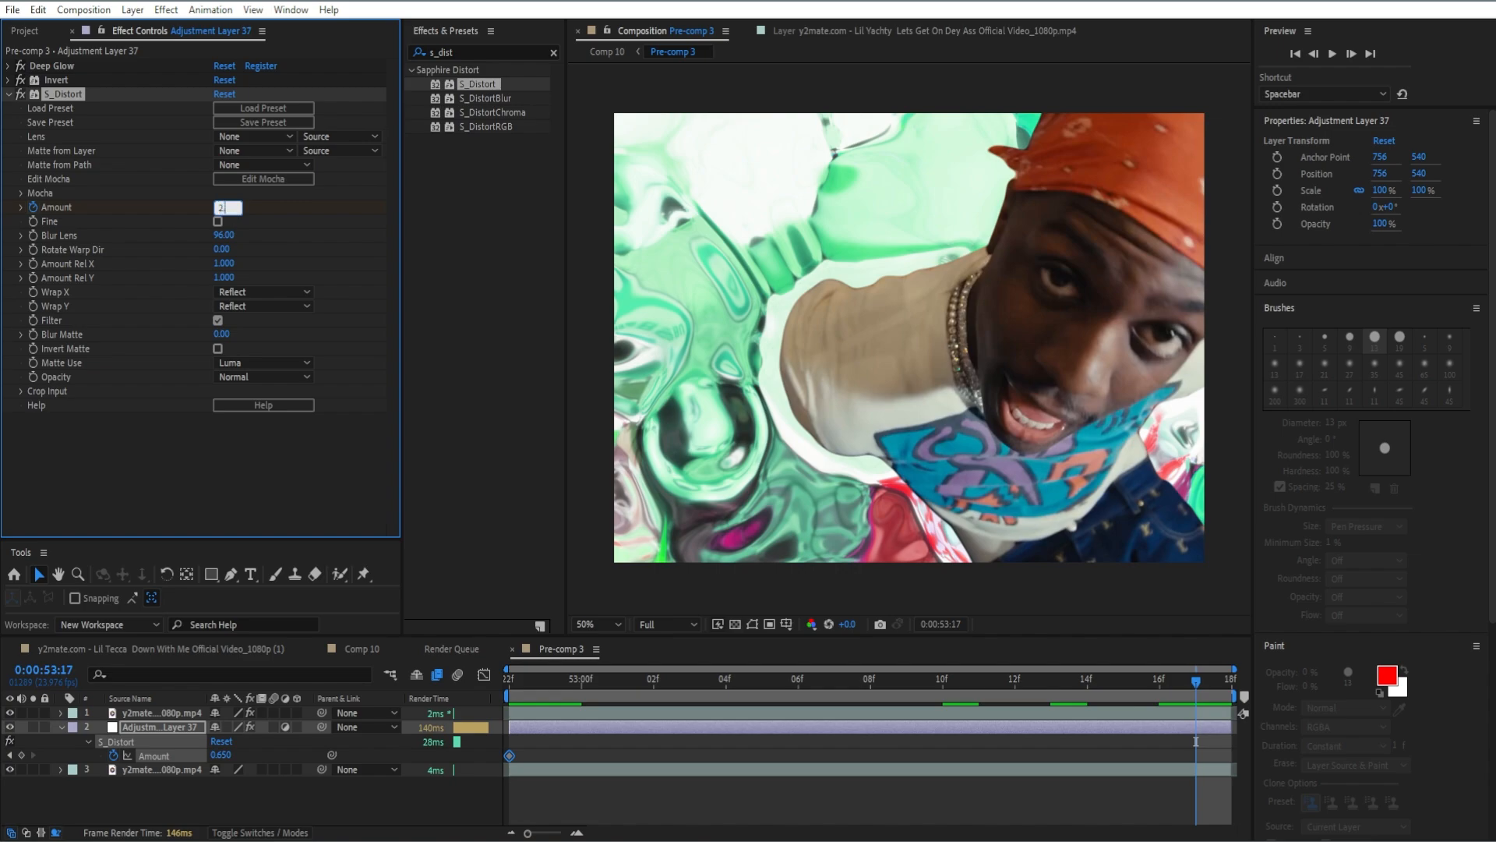
{"action": "type", "text": ".745"}
{"action": "key", "text": "Return"}
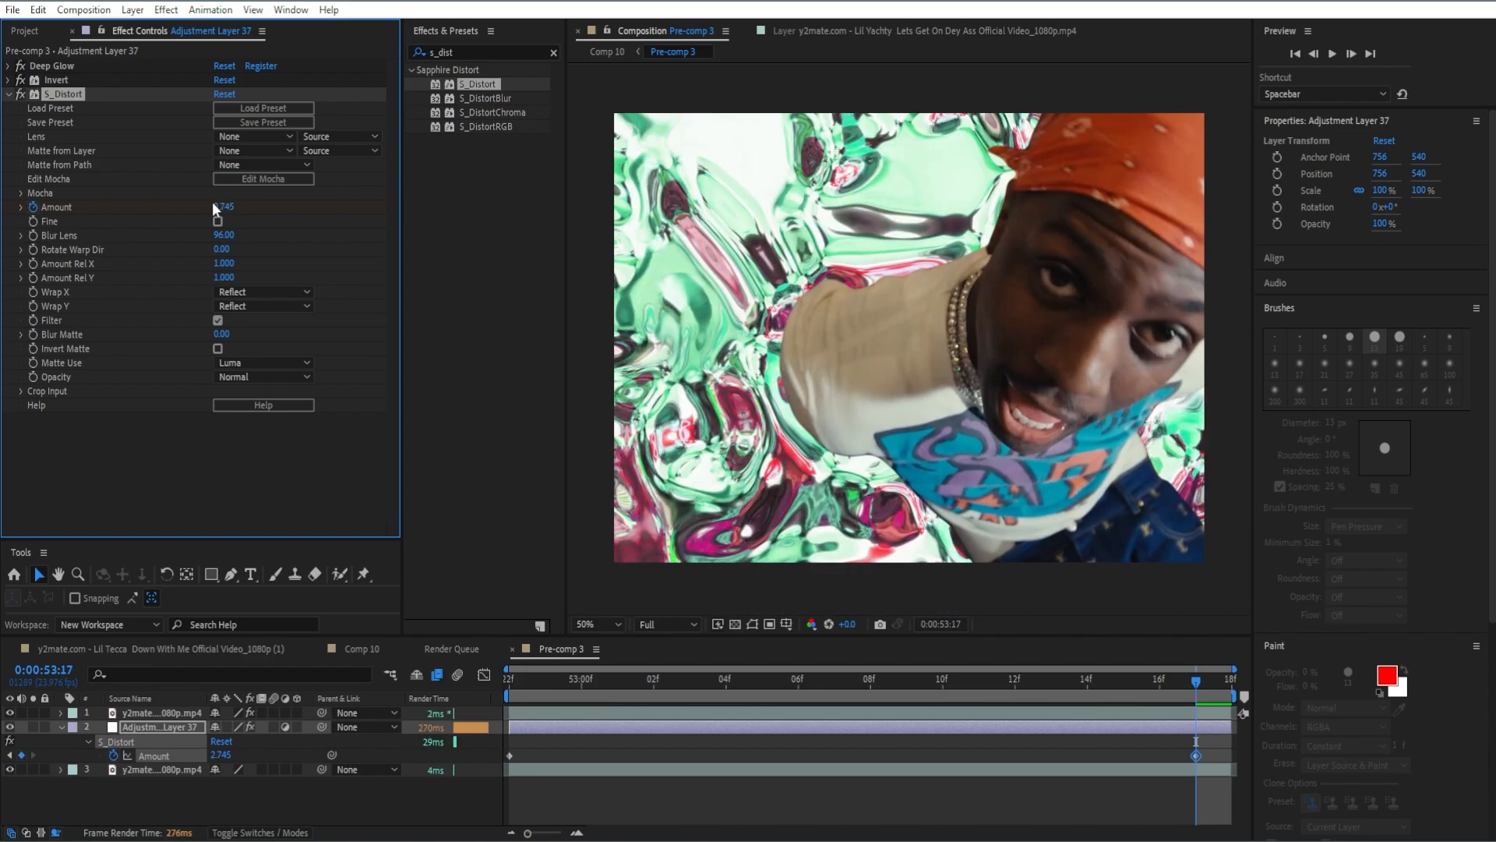
{"action": "left_click_drag", "start_coordinate": [1220, 754], "coordinate": [504, 749]}
{"action": "key", "text": "F9"}
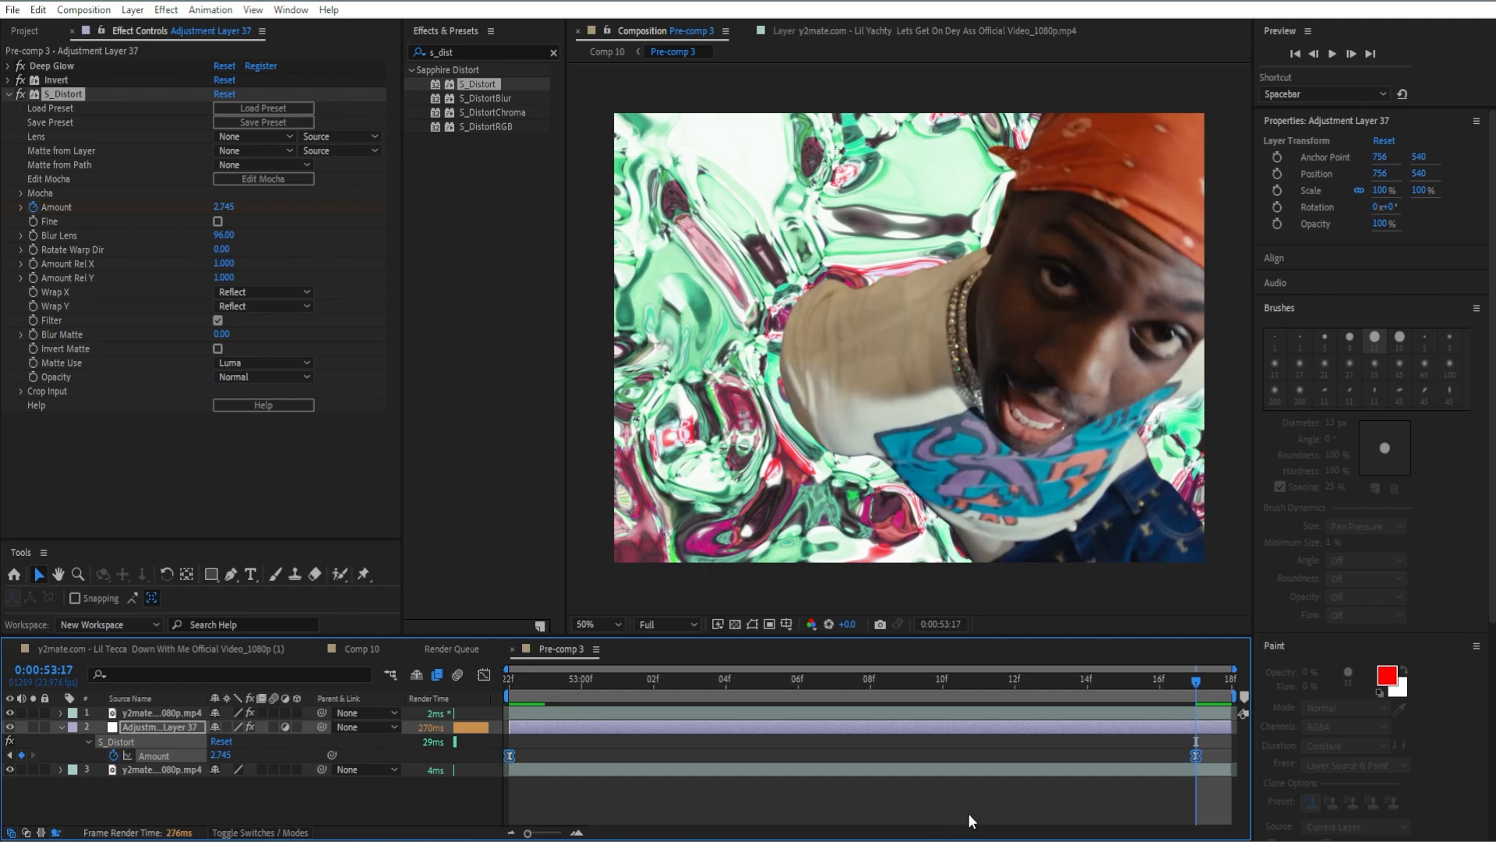
Apply Radial Blur to the adjustment layer with Type set to Zoom and Antialiasing set to High.
{"action": "left_click", "coordinate": [552, 52]}
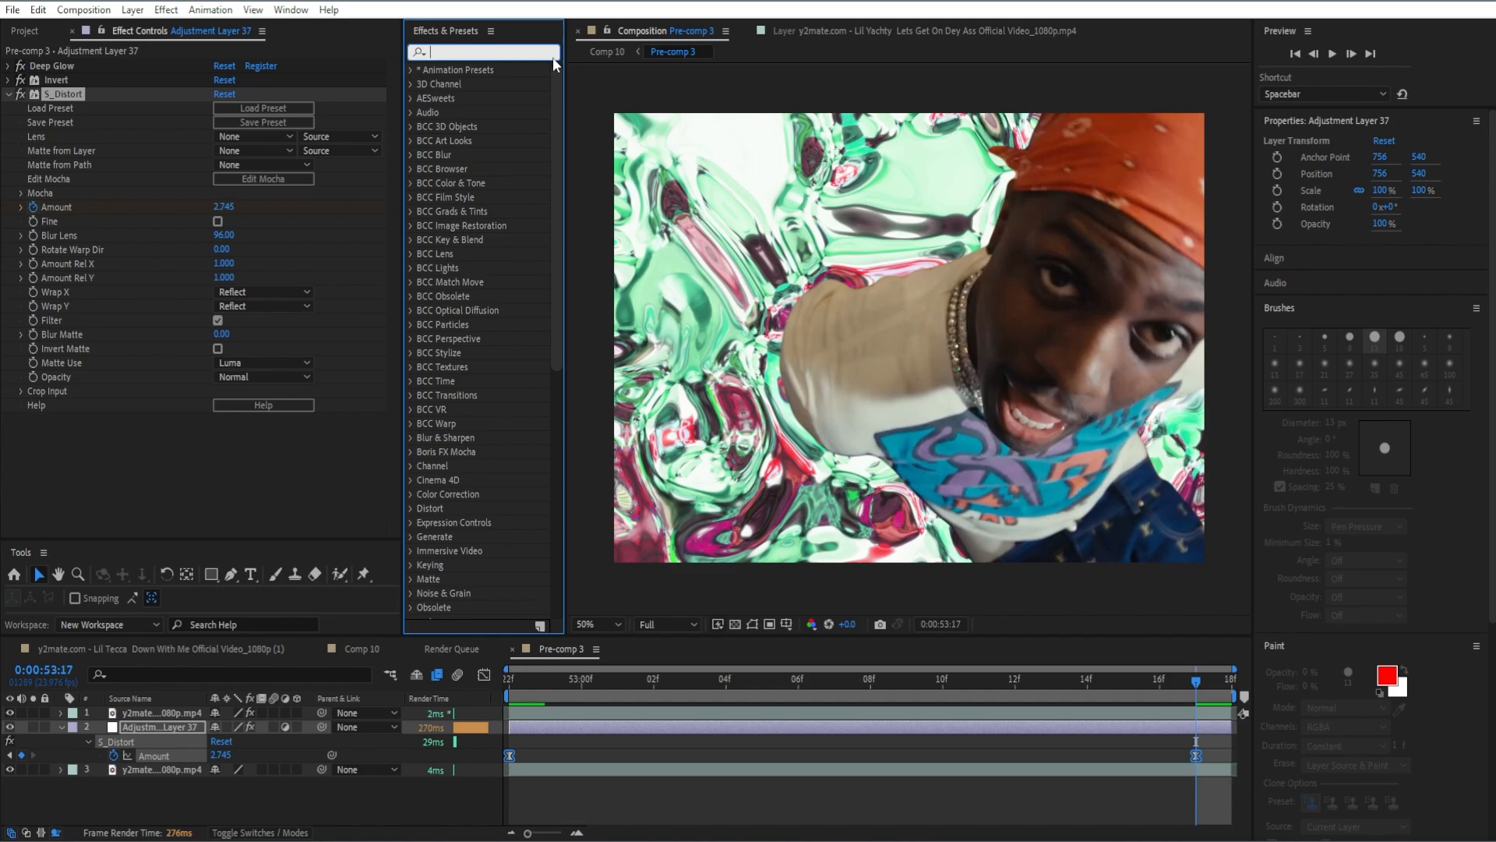
{"action": "type", "text": "r"}
{"action": "left_click", "coordinate": [427, 89]}
{"action": "double_click", "coordinate": [466, 381]}
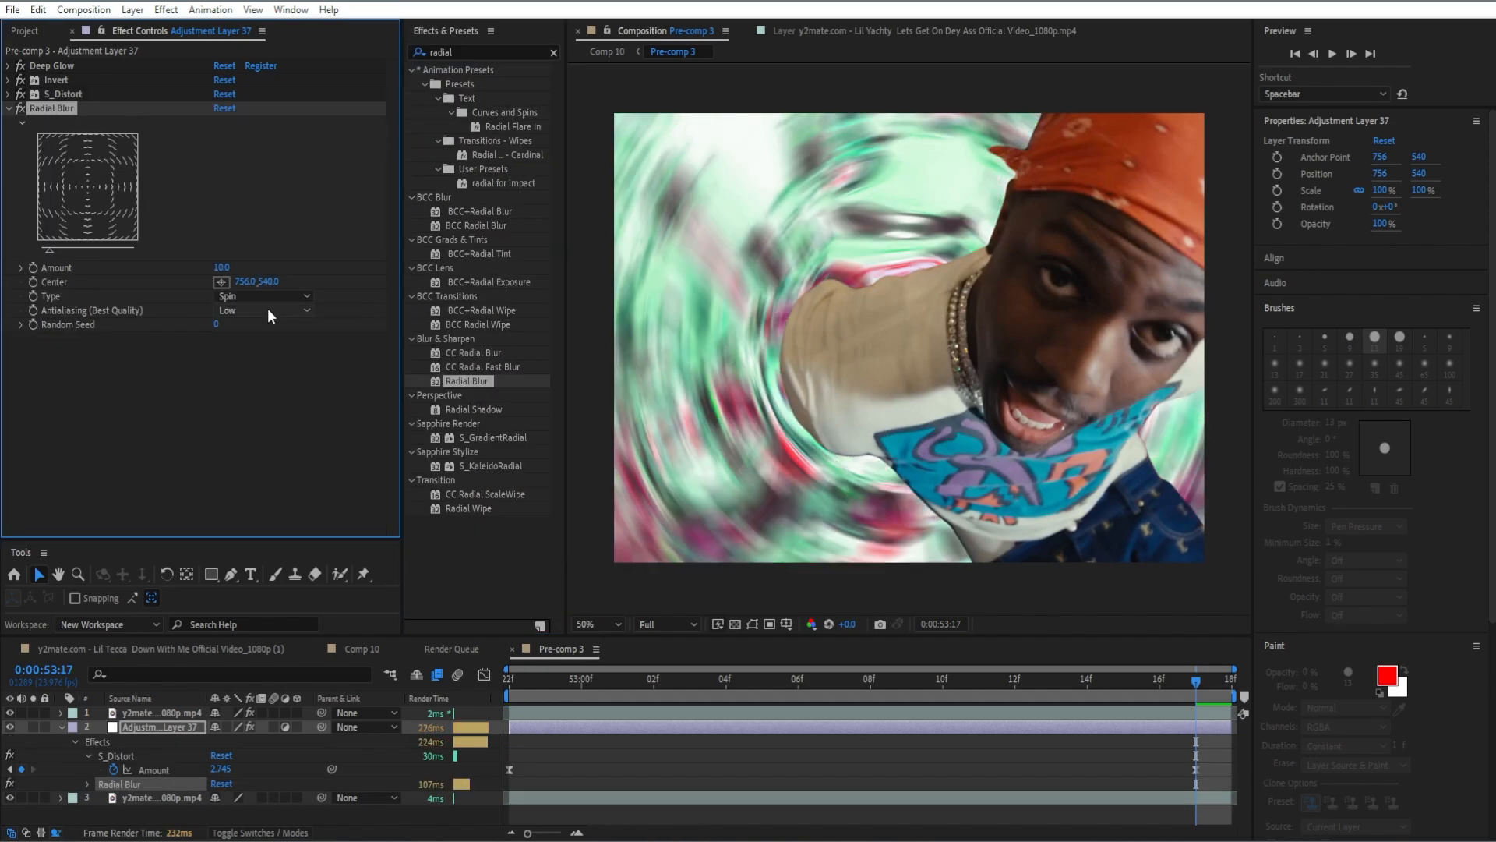
{"action": "left_click", "coordinate": [261, 310]}
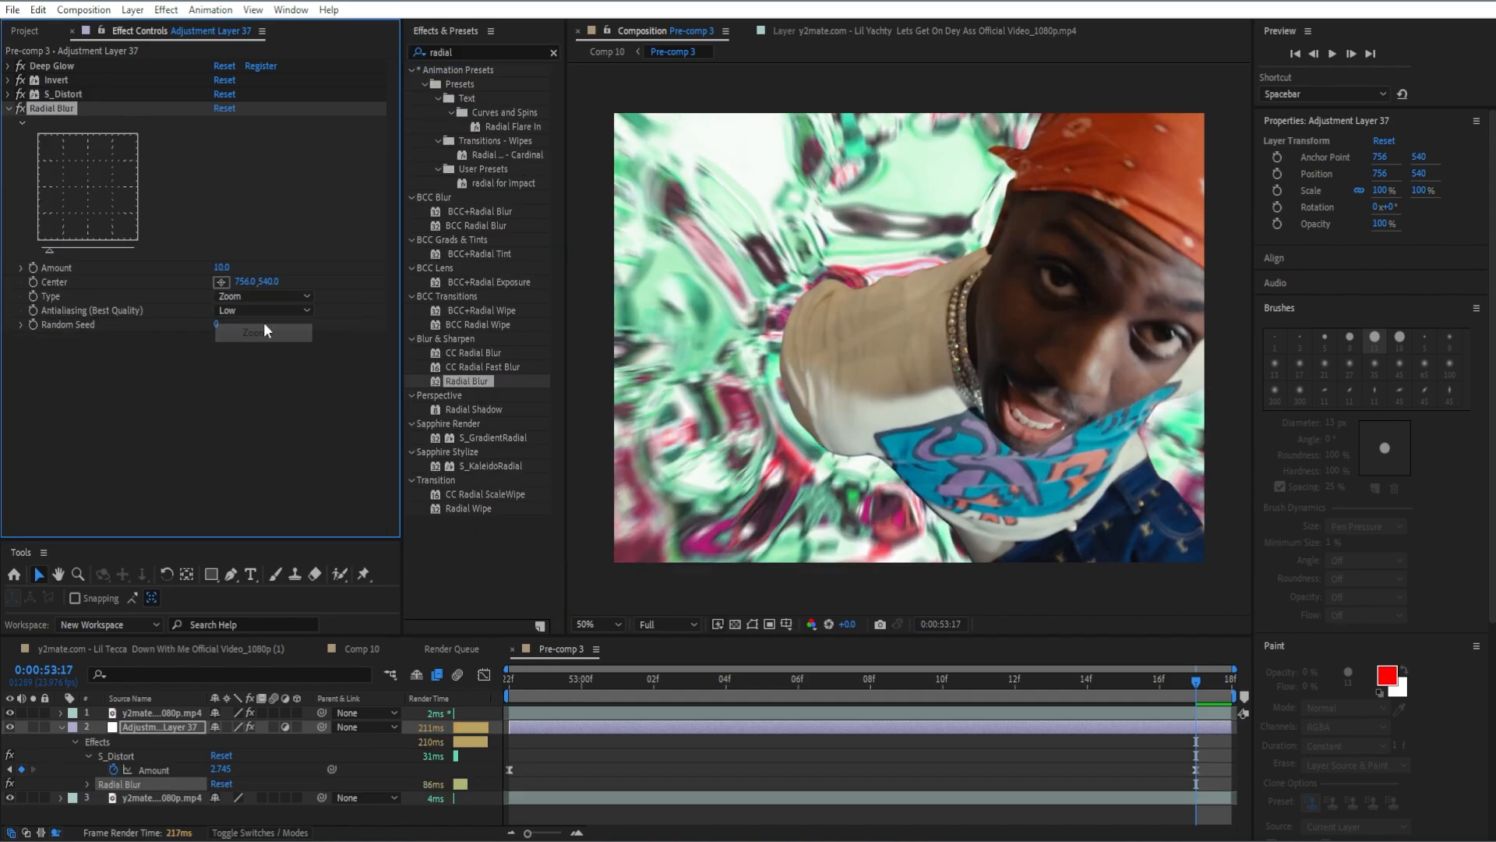
{"action": "left_click", "coordinate": [251, 348]}
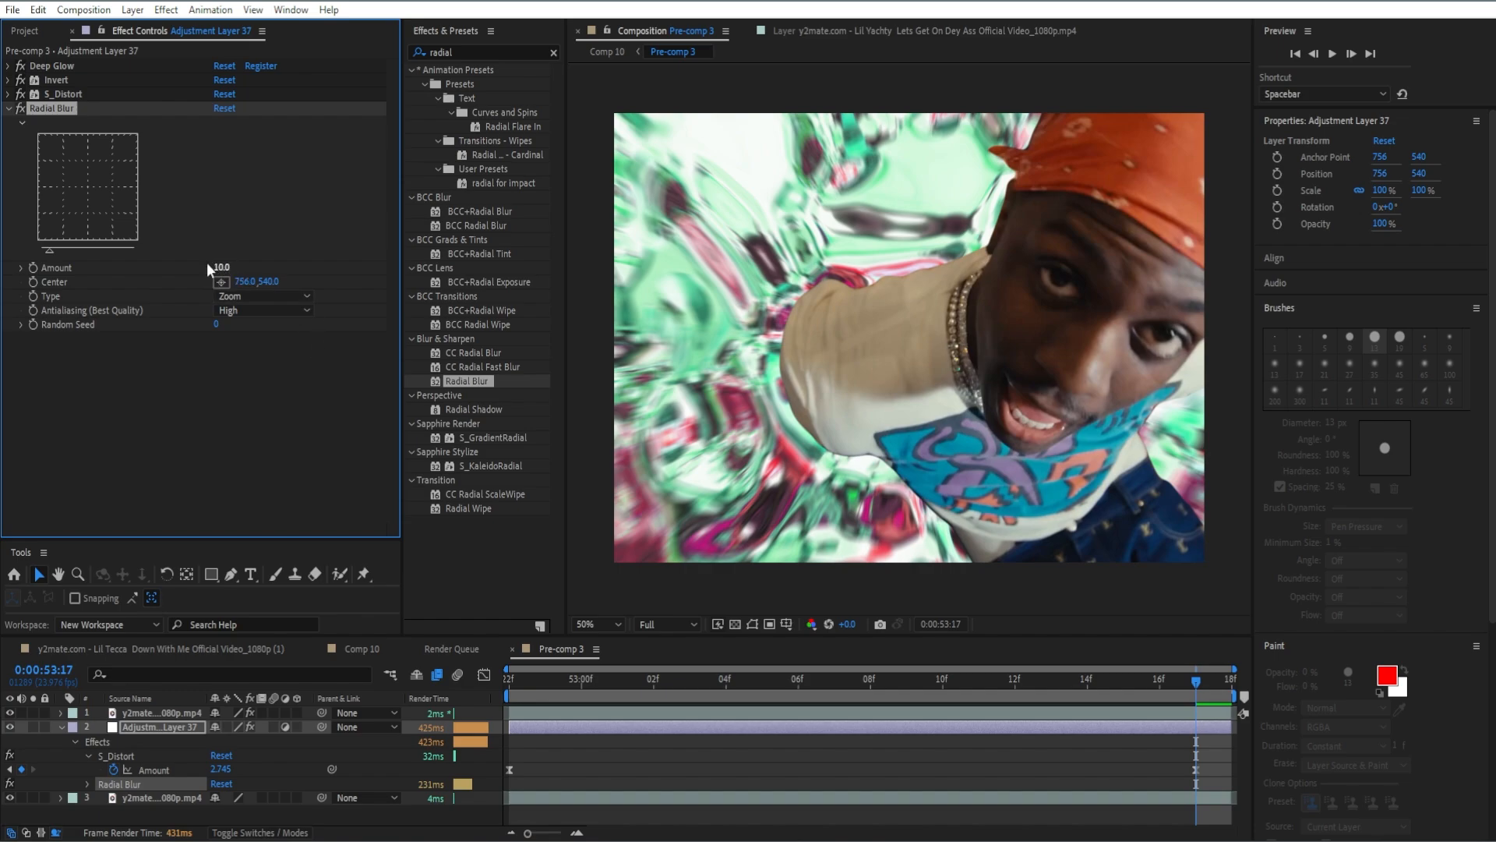
{"action": "left_click", "coordinate": [8, 109]}
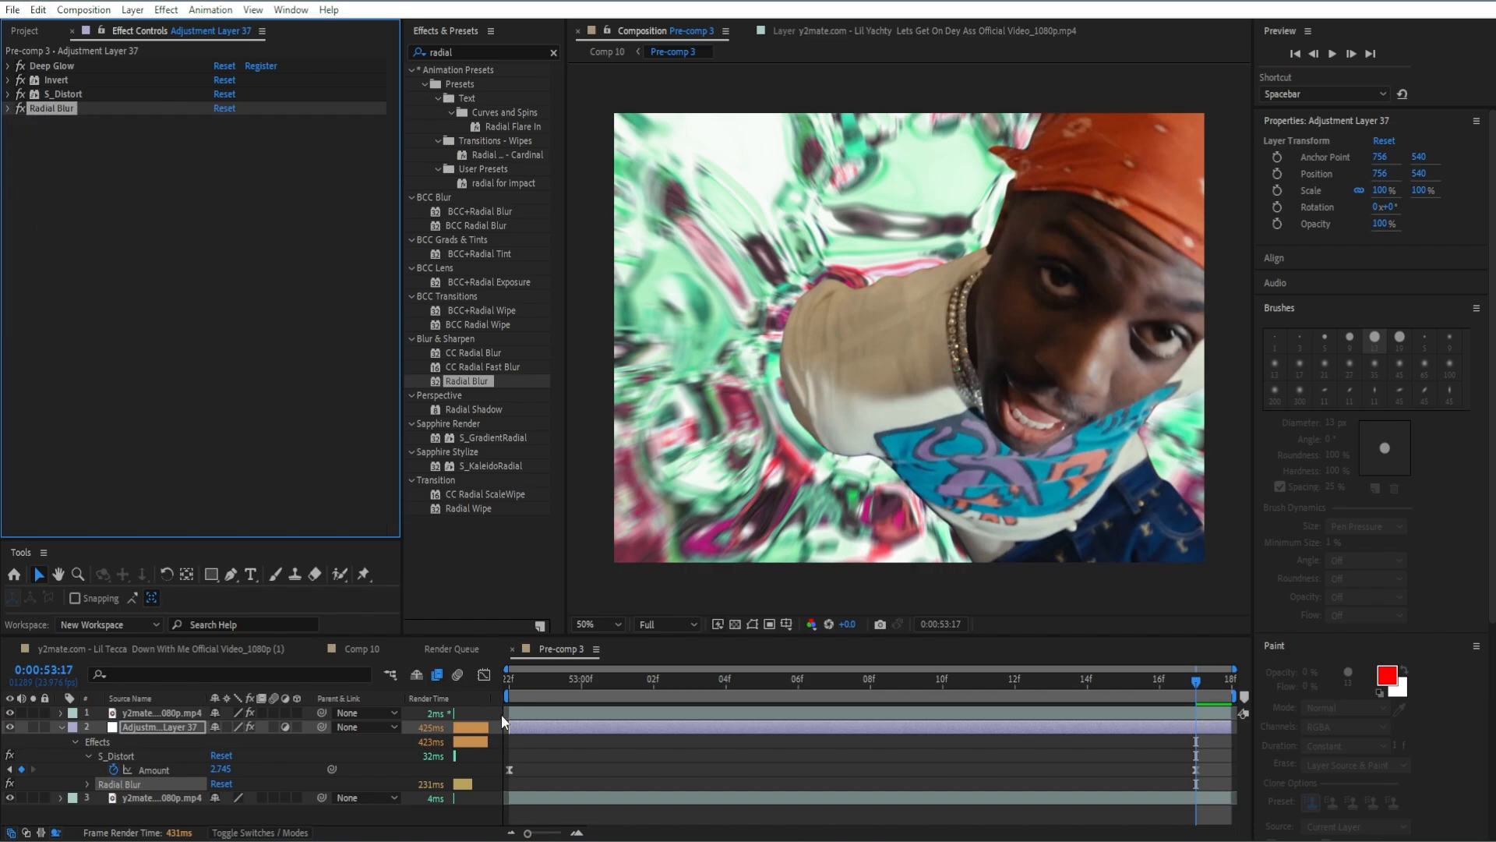
Pre-compose the adjustment layer together with both footage layers.
{"action": "key", "text": "u"}
{"action": "left_click", "coordinate": [494, 768]}
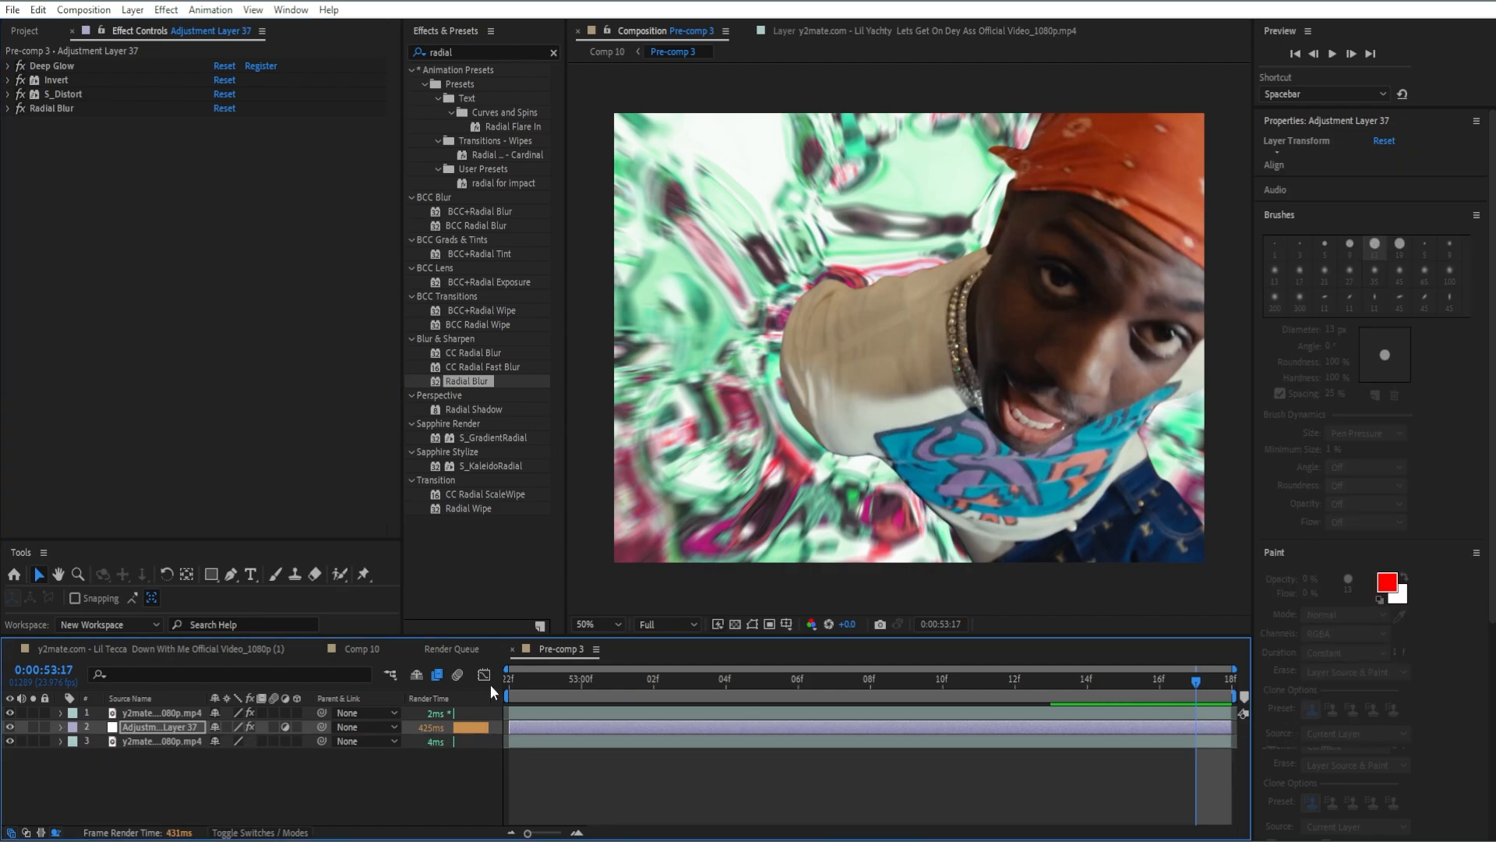
{"action": "left_click_drag", "start_coordinate": [498, 712], "coordinate": [489, 744]}
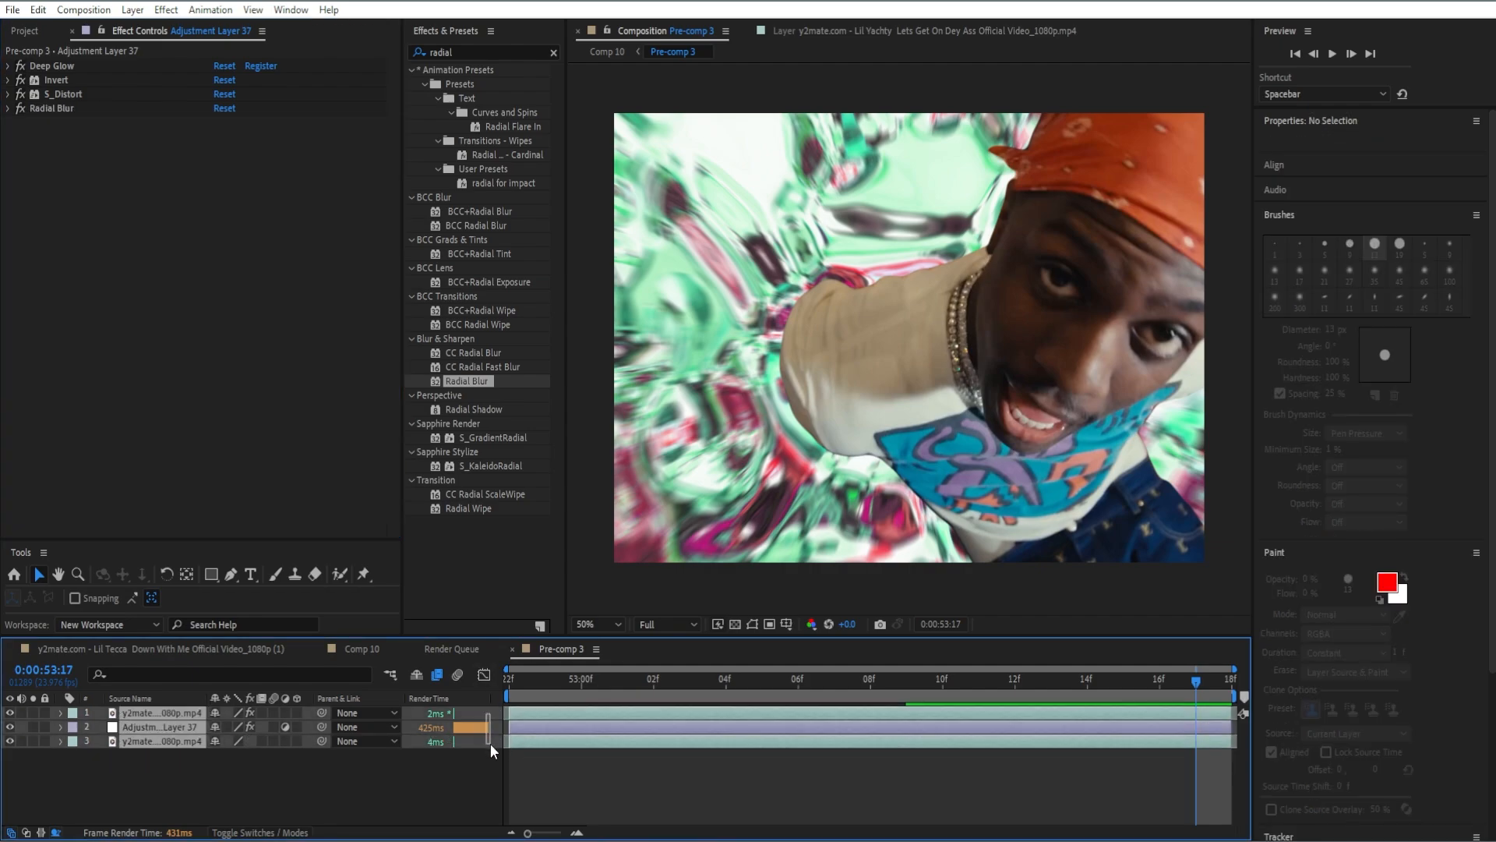
{"action": "right_click", "coordinate": [535, 725]}
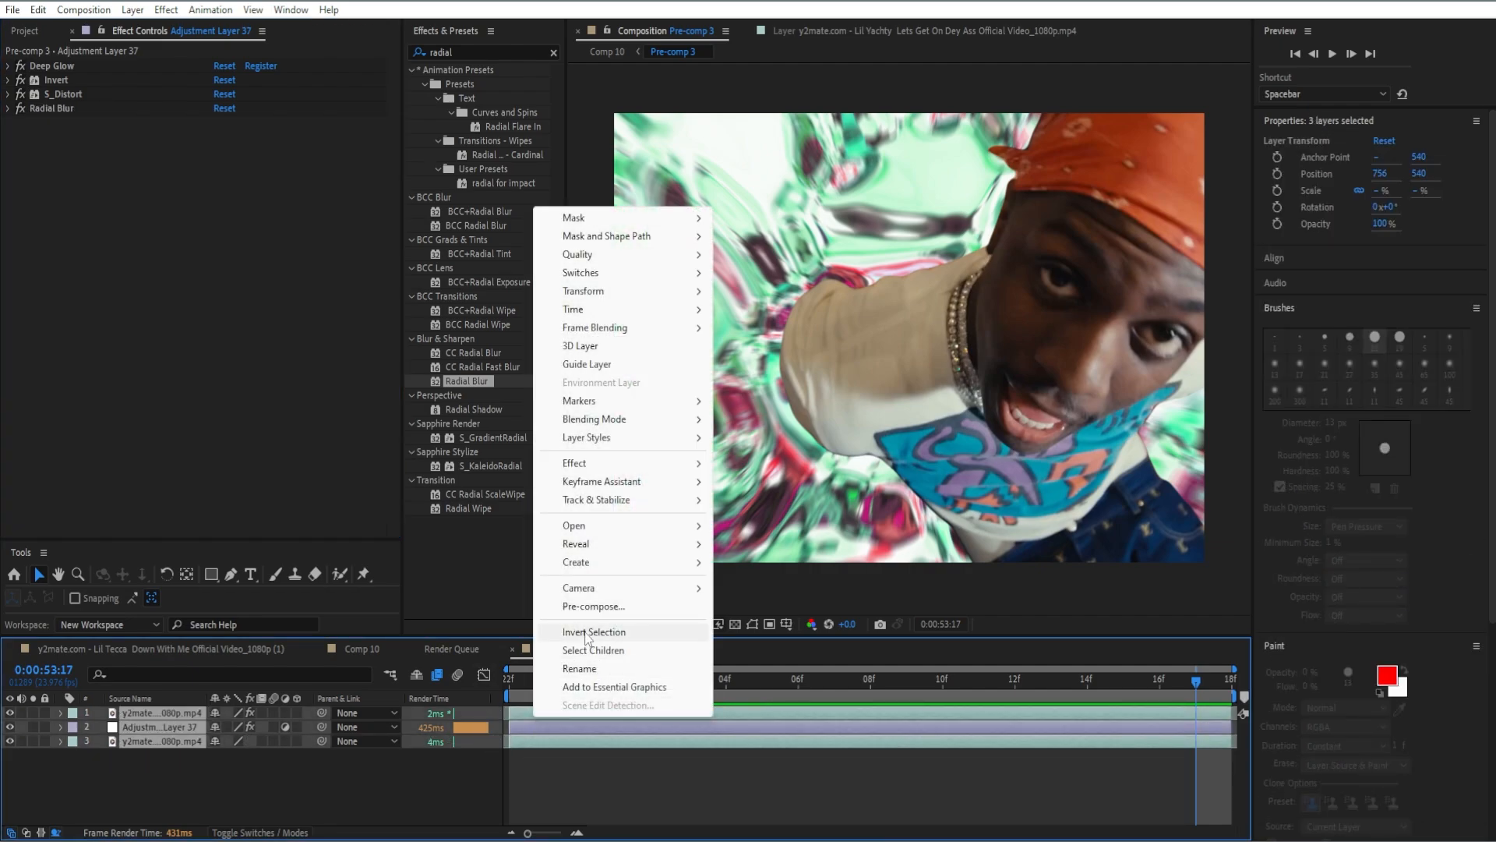
{"action": "left_click", "coordinate": [581, 607]}
{"action": "left_click", "coordinate": [778, 524]}
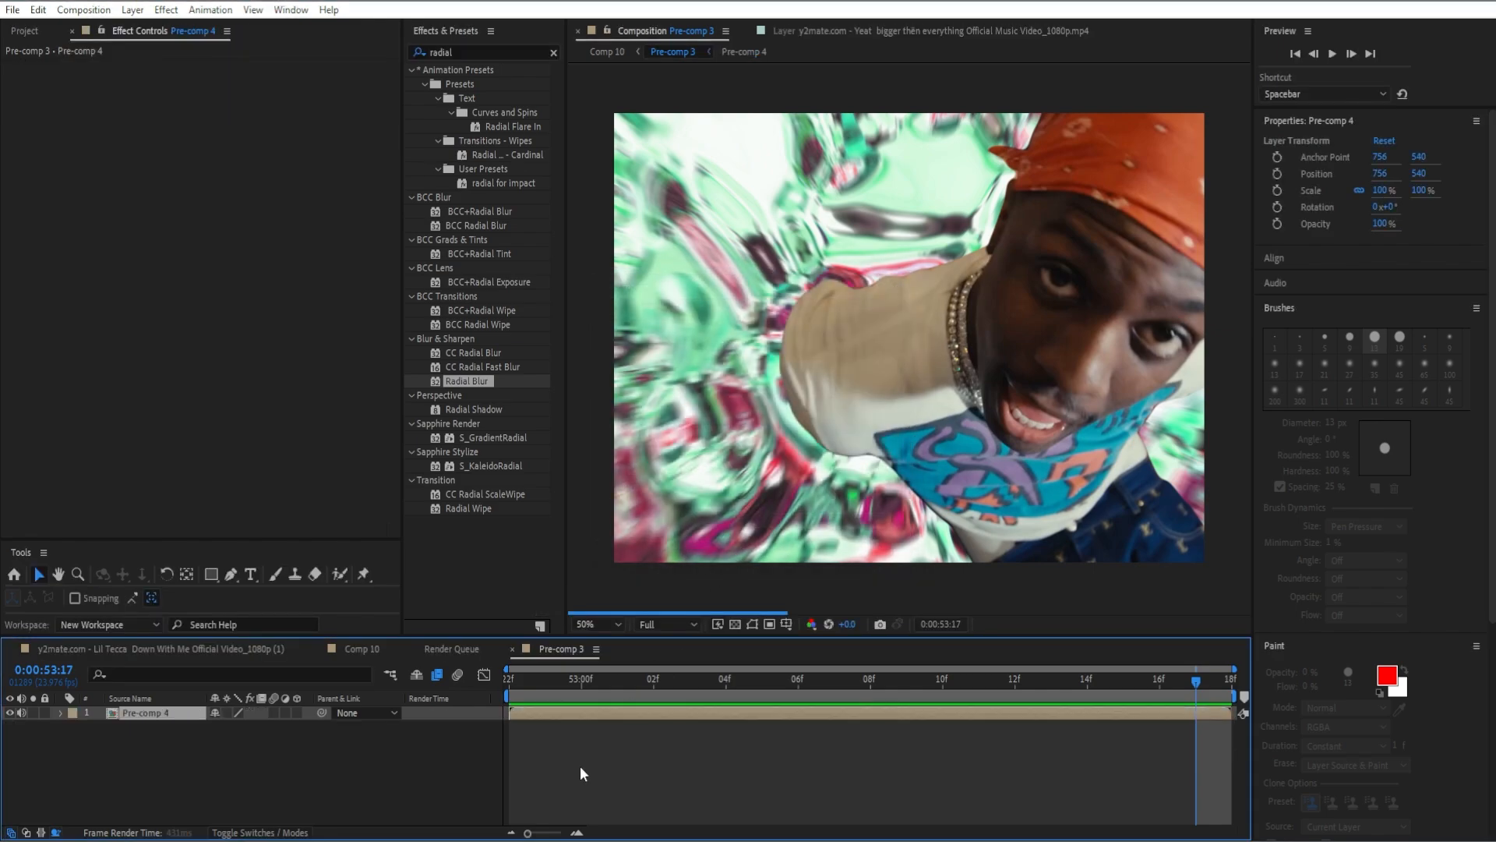
Apply S_Shake to the pre-composed layer and keyframe its Amplitude at 3 at the composition start.
{"action": "left_click_drag", "start_coordinate": [1185, 675], "coordinate": [518, 675]}
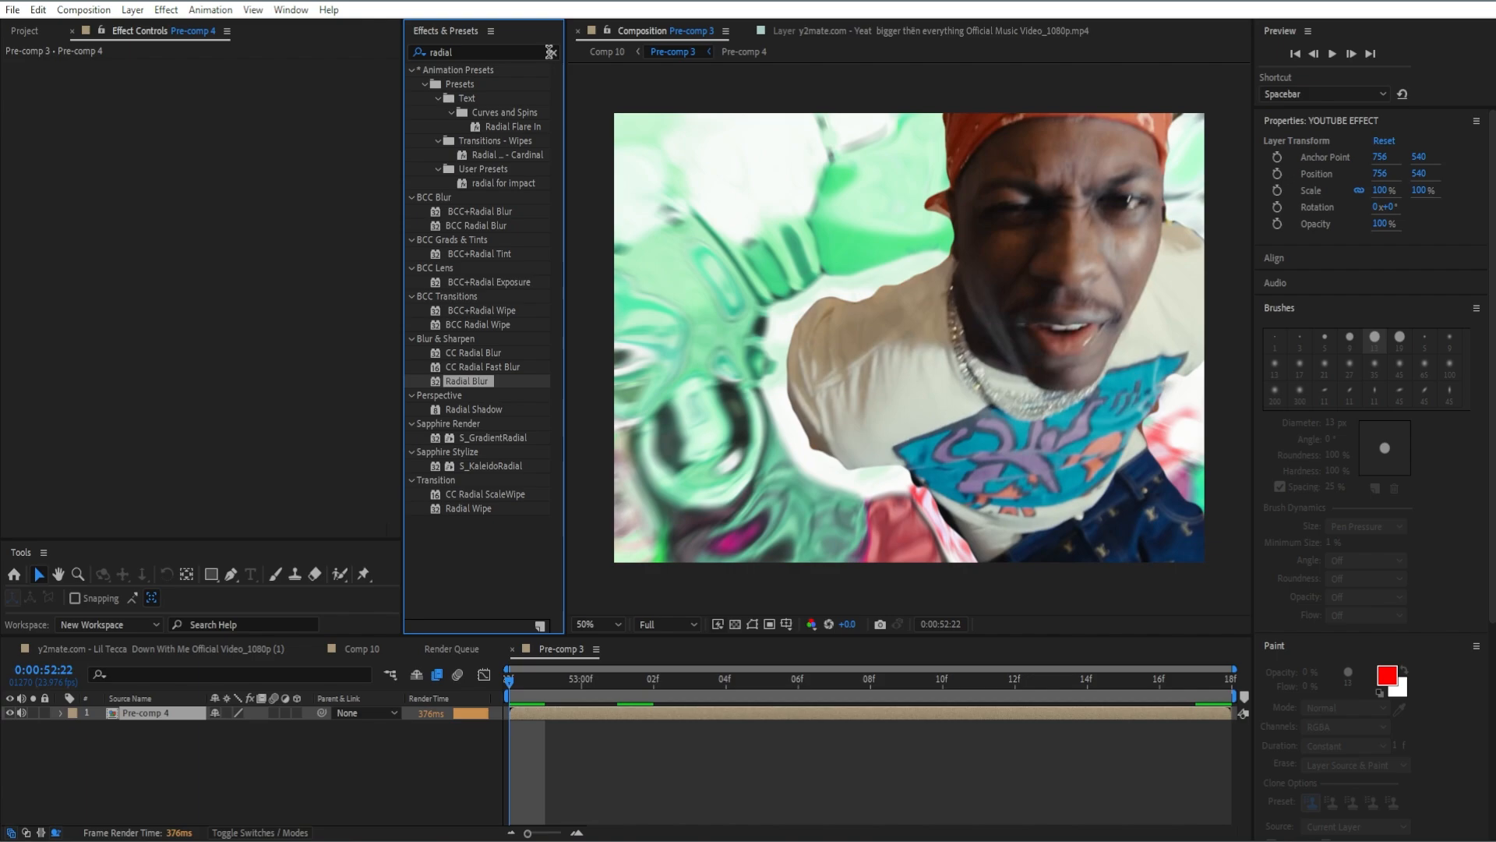
{"action": "left_click", "coordinate": [553, 52]}
{"action": "type", "text": "S_shake"}
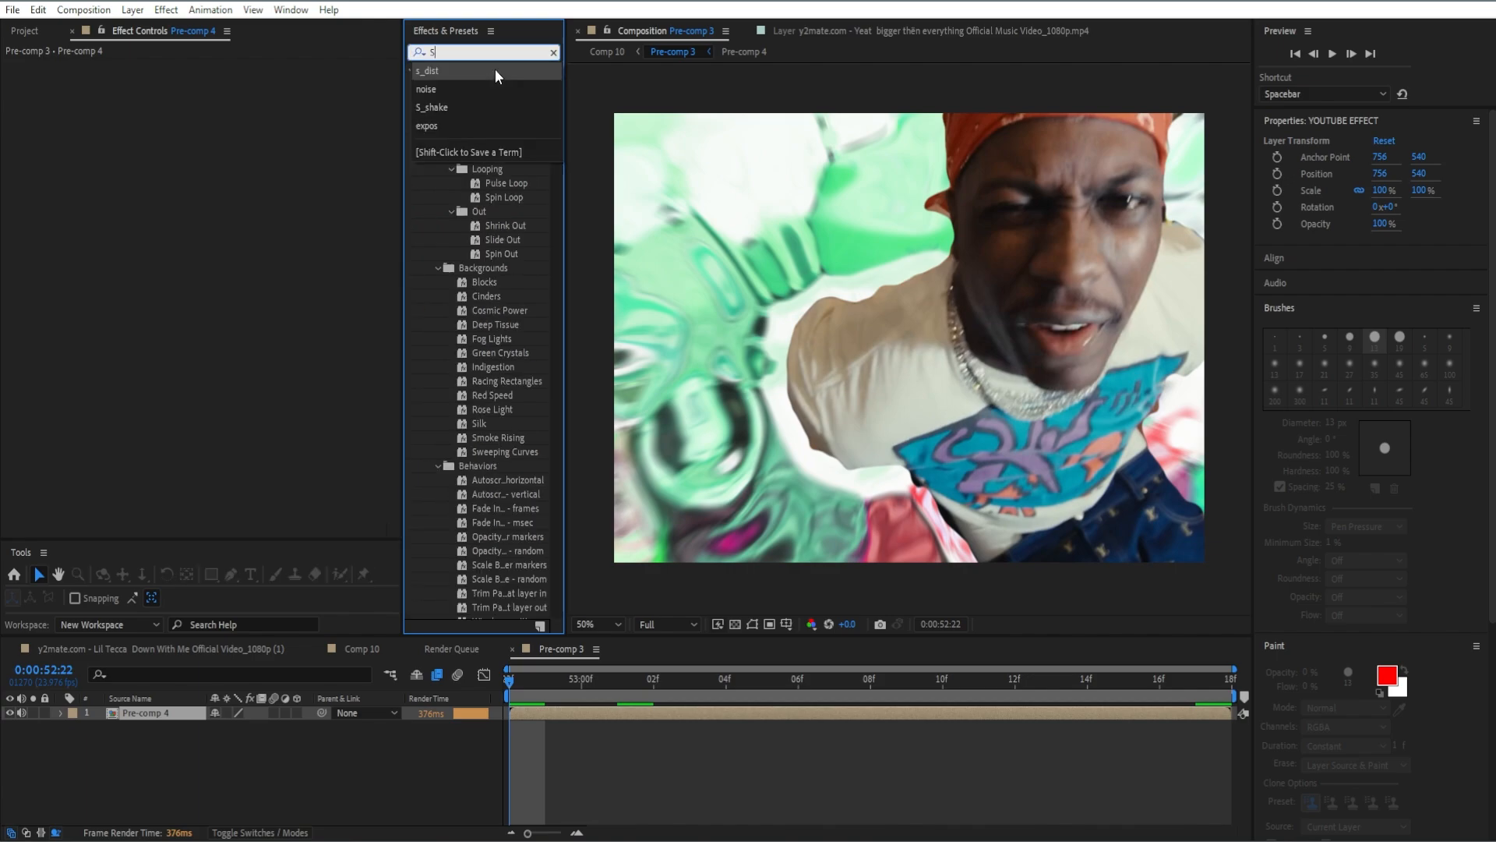
{"action": "double_click", "coordinate": [476, 83]}
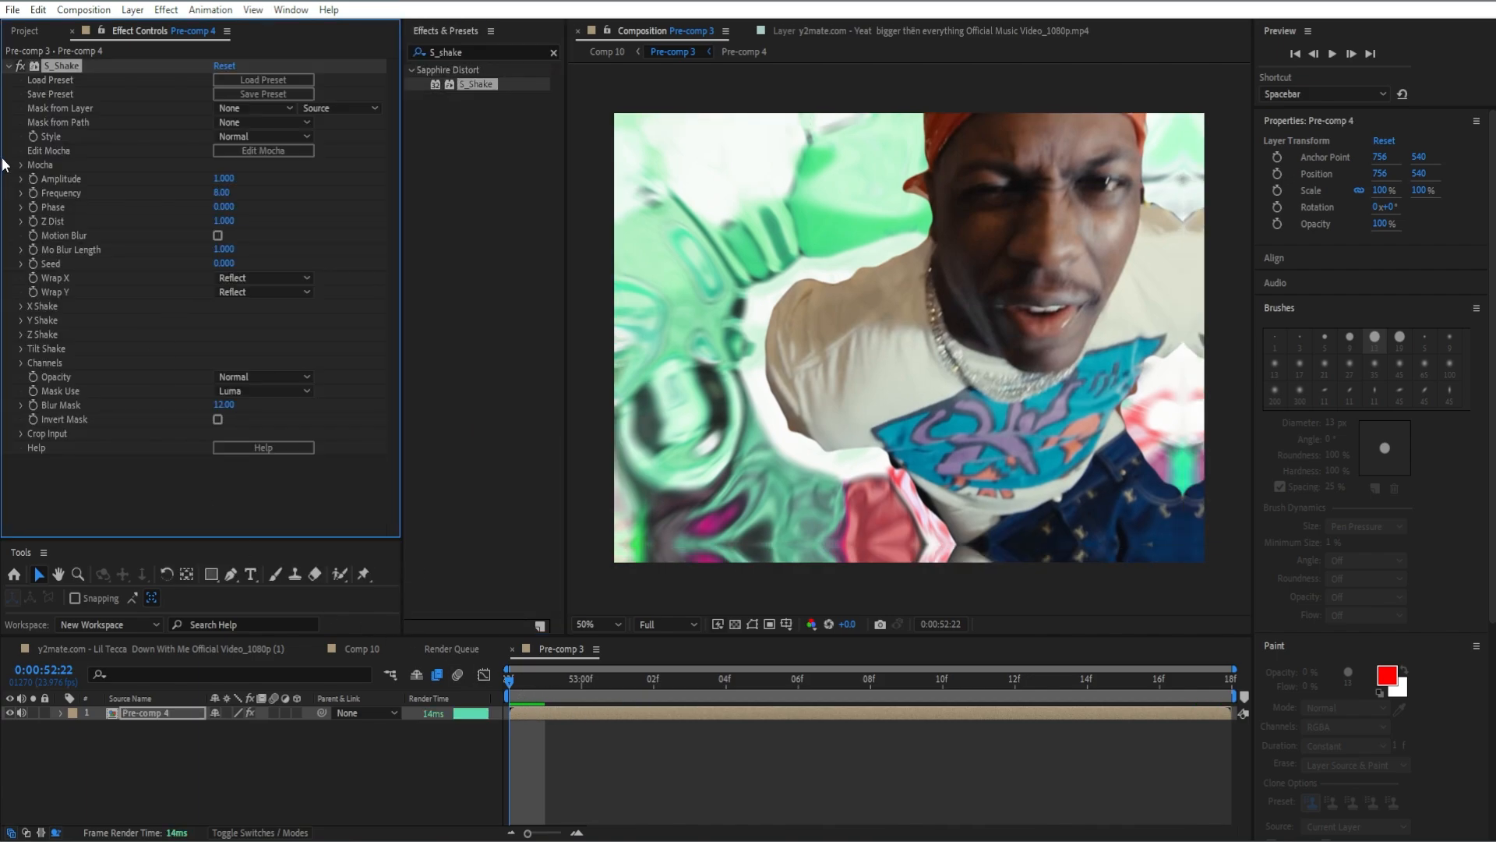
{"action": "left_click", "coordinate": [226, 178]}
{"action": "type", "text": "3"}
{"action": "key", "text": "Return"}
Keyframe S_Shake's Amplitude at 0 at 0:00:53:04 and ease both Amplitude keyframes.
{"action": "left_click_drag", "start_coordinate": [512, 675], "coordinate": [725, 679]}
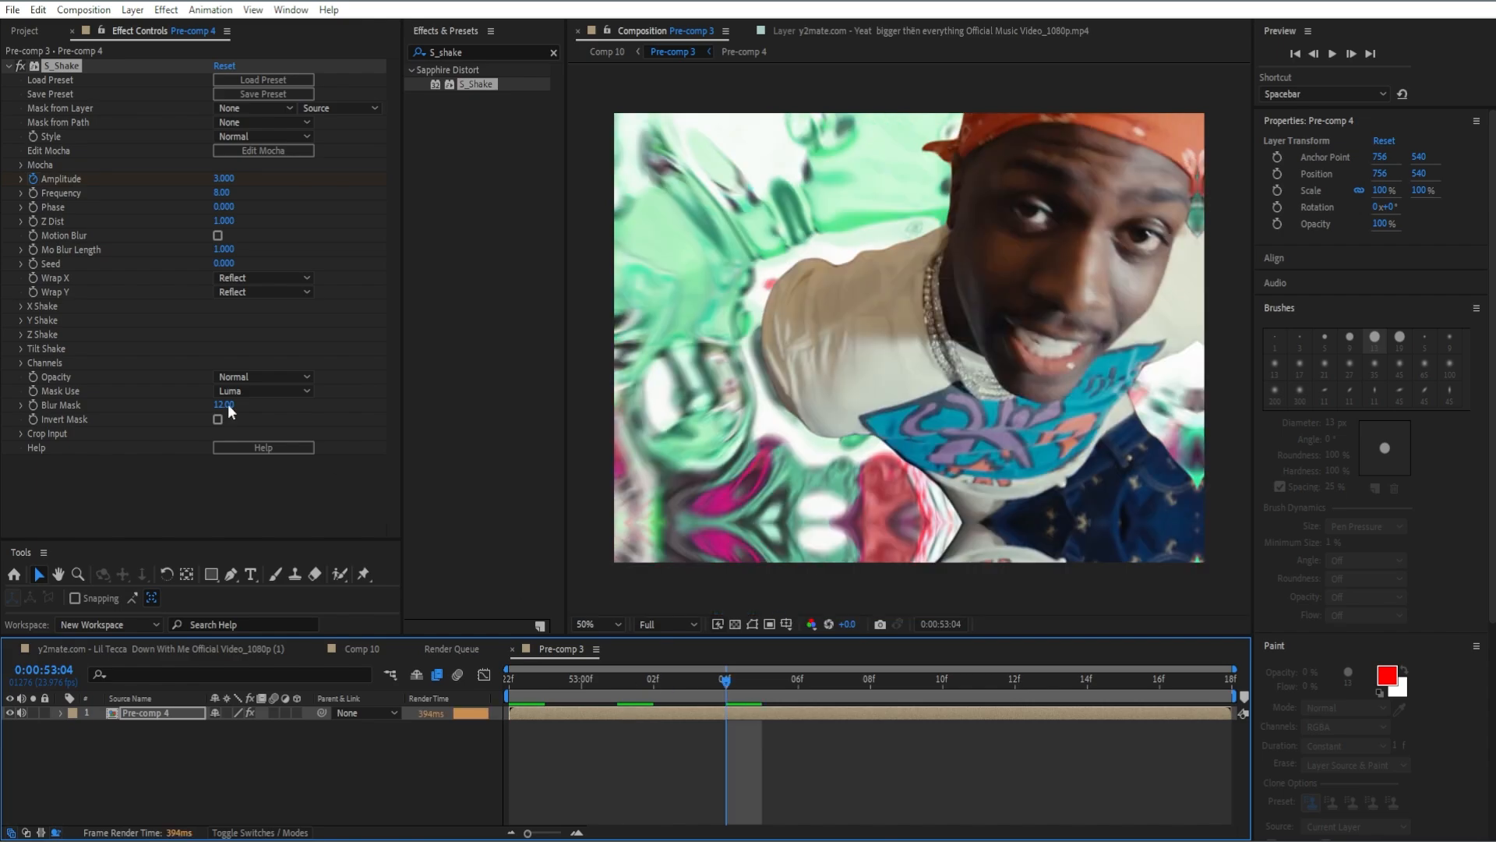
{"action": "left_click", "coordinate": [221, 177]}
{"action": "type", "text": "0"}
{"action": "key", "text": "Return"}
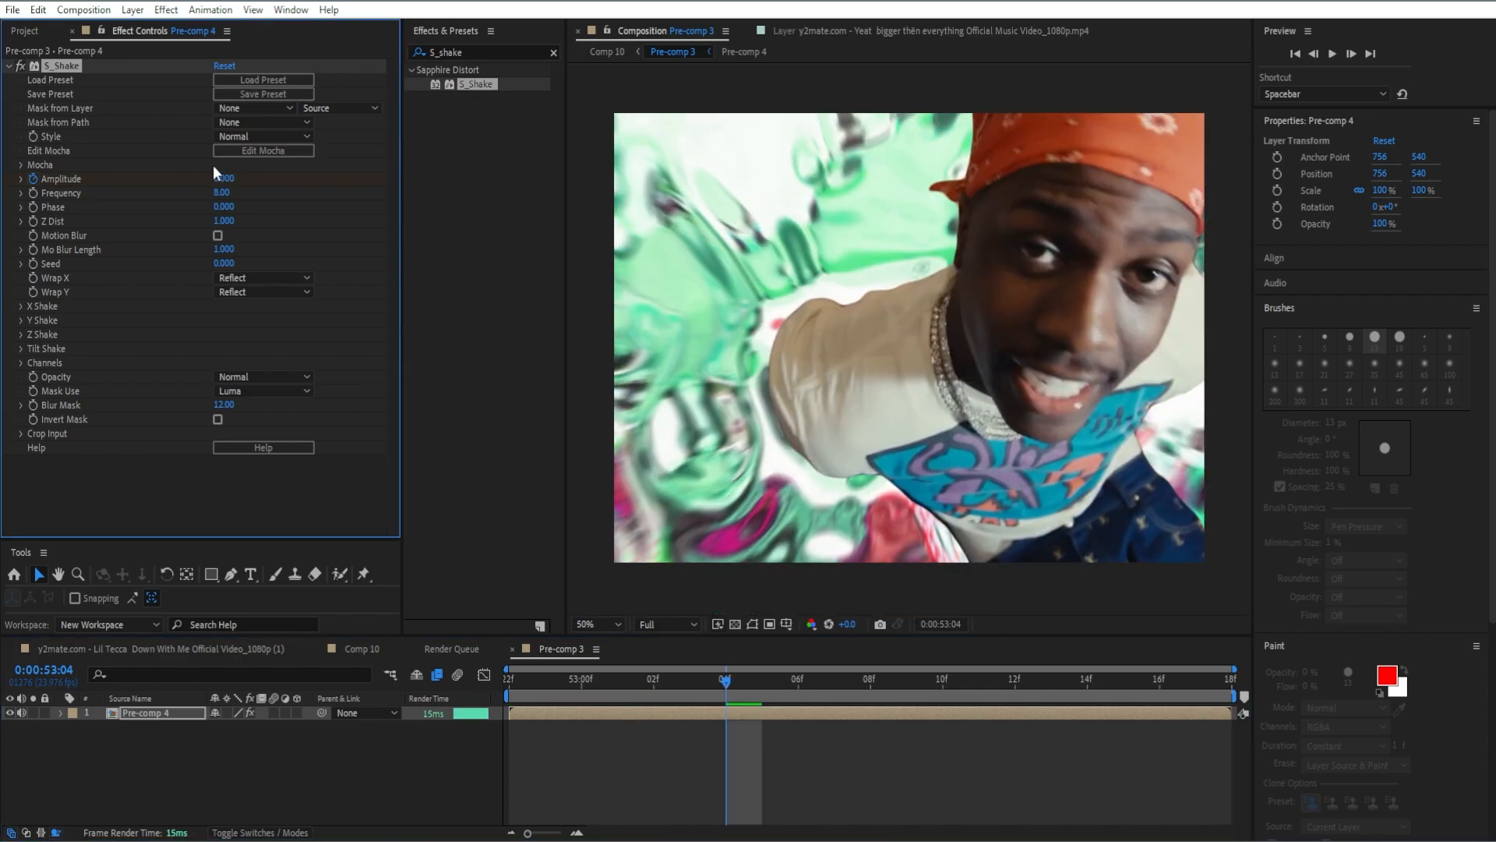
{"action": "key", "text": "u"}
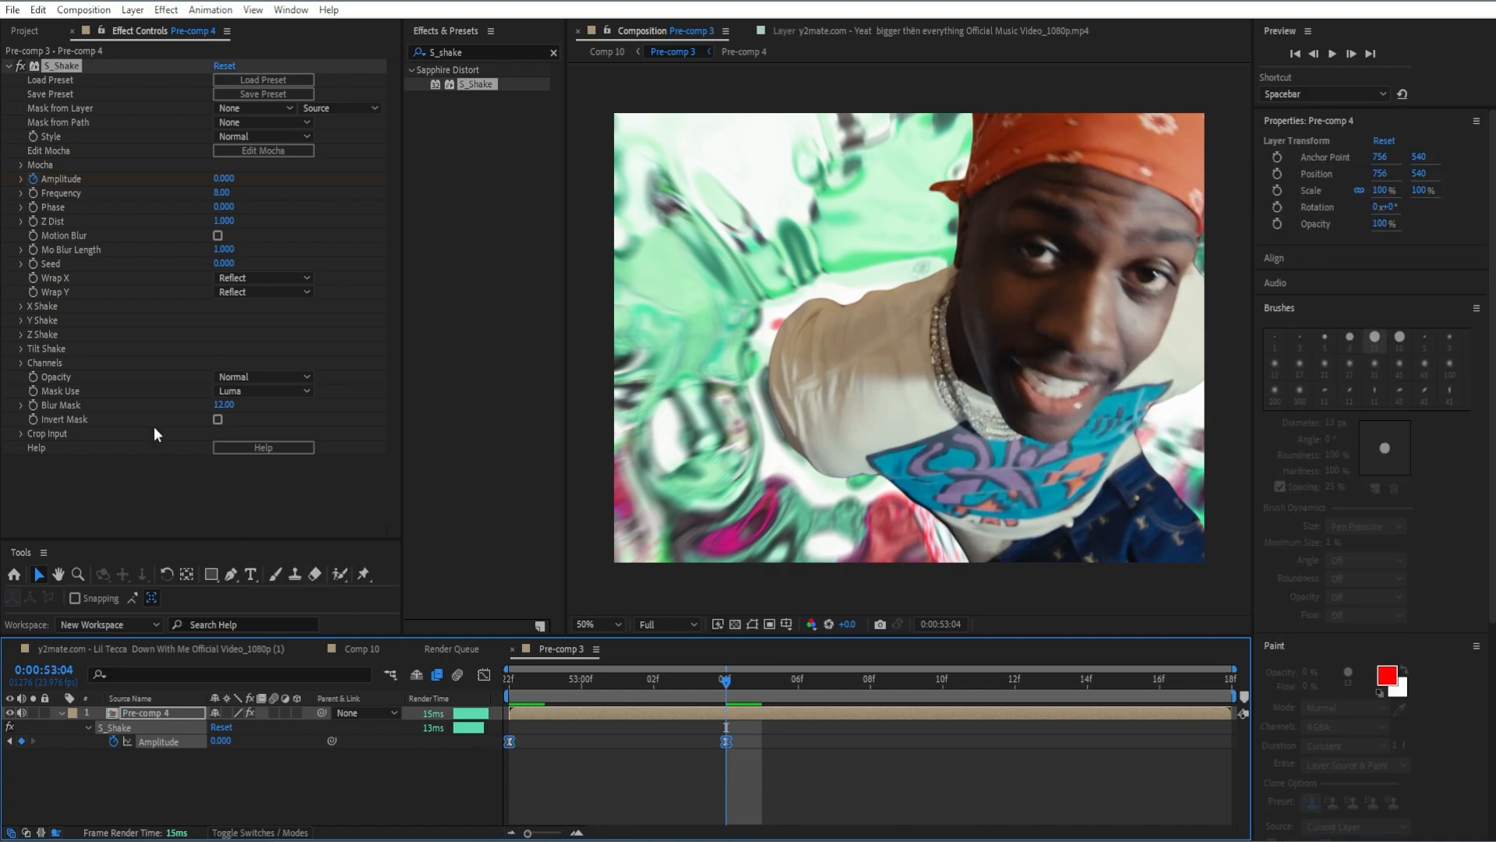
Enable Motion Blur in S_Shake and set its Y Rand Amp to 950.
{"action": "left_click", "coordinate": [218, 235]}
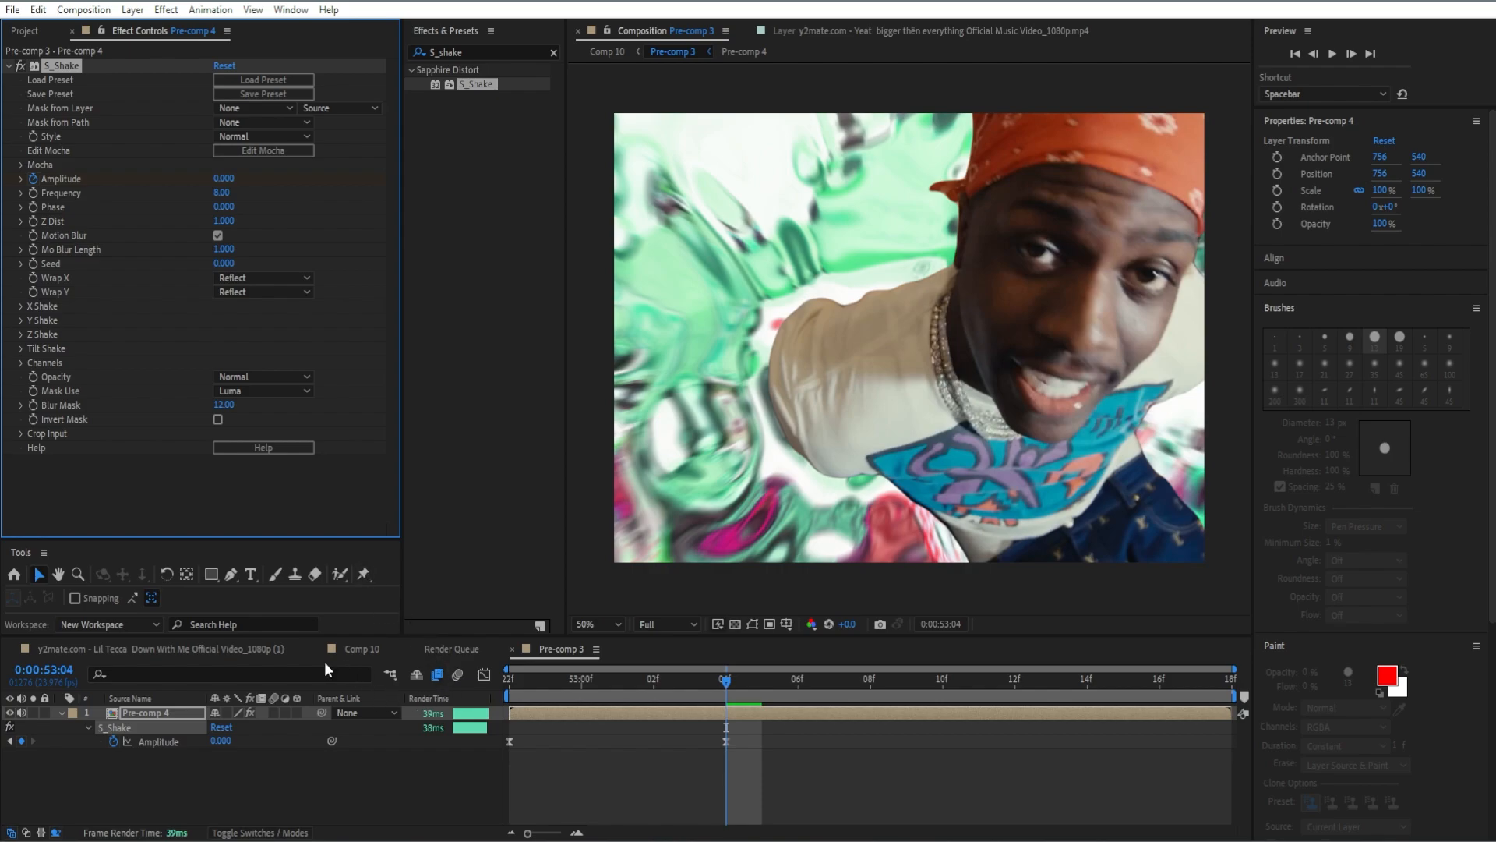
{"action": "left_click", "coordinate": [21, 321]}
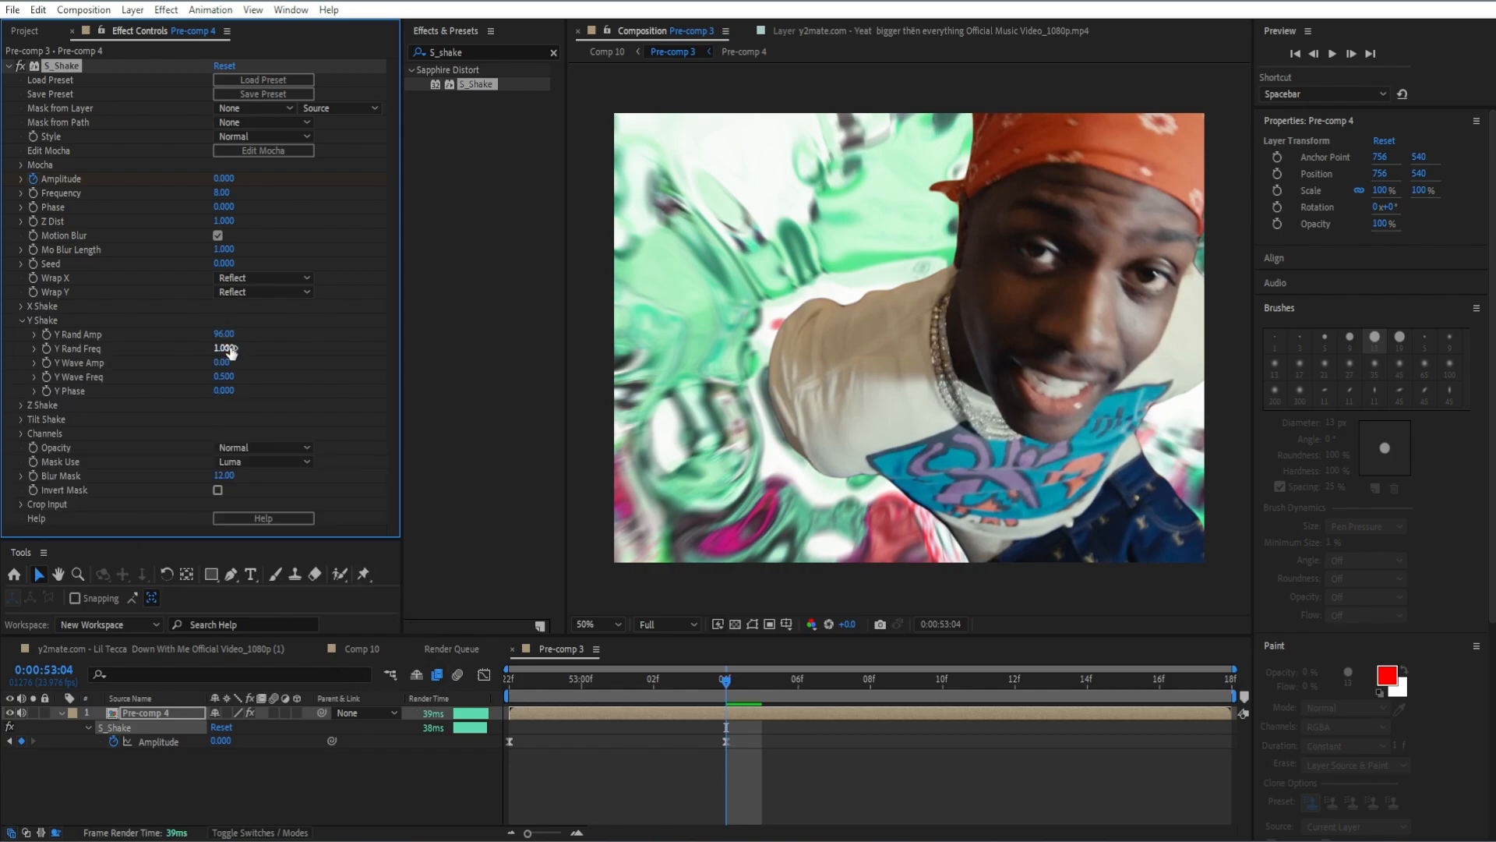
{"action": "left_click", "coordinate": [225, 334]}
{"action": "type", "text": "950"}
{"action": "key", "text": "Return"}
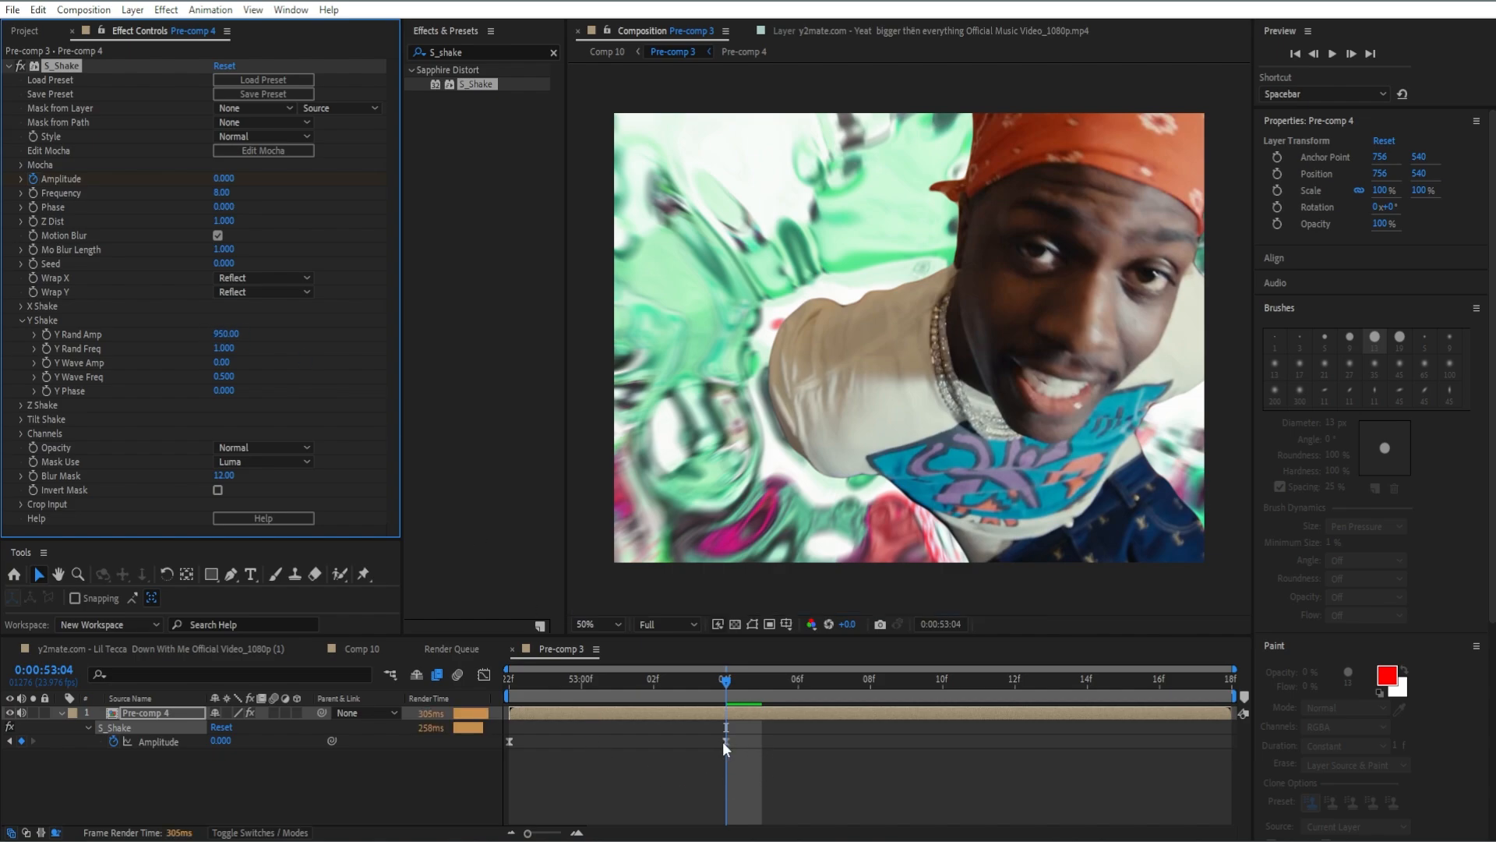
Move the ending Amplitude keyframe one frame forward and preview the shake from the composition start.
{"action": "left_click", "coordinate": [729, 742]}
{"action": "left_click_drag", "start_coordinate": [730, 742], "coordinate": [762, 742]}
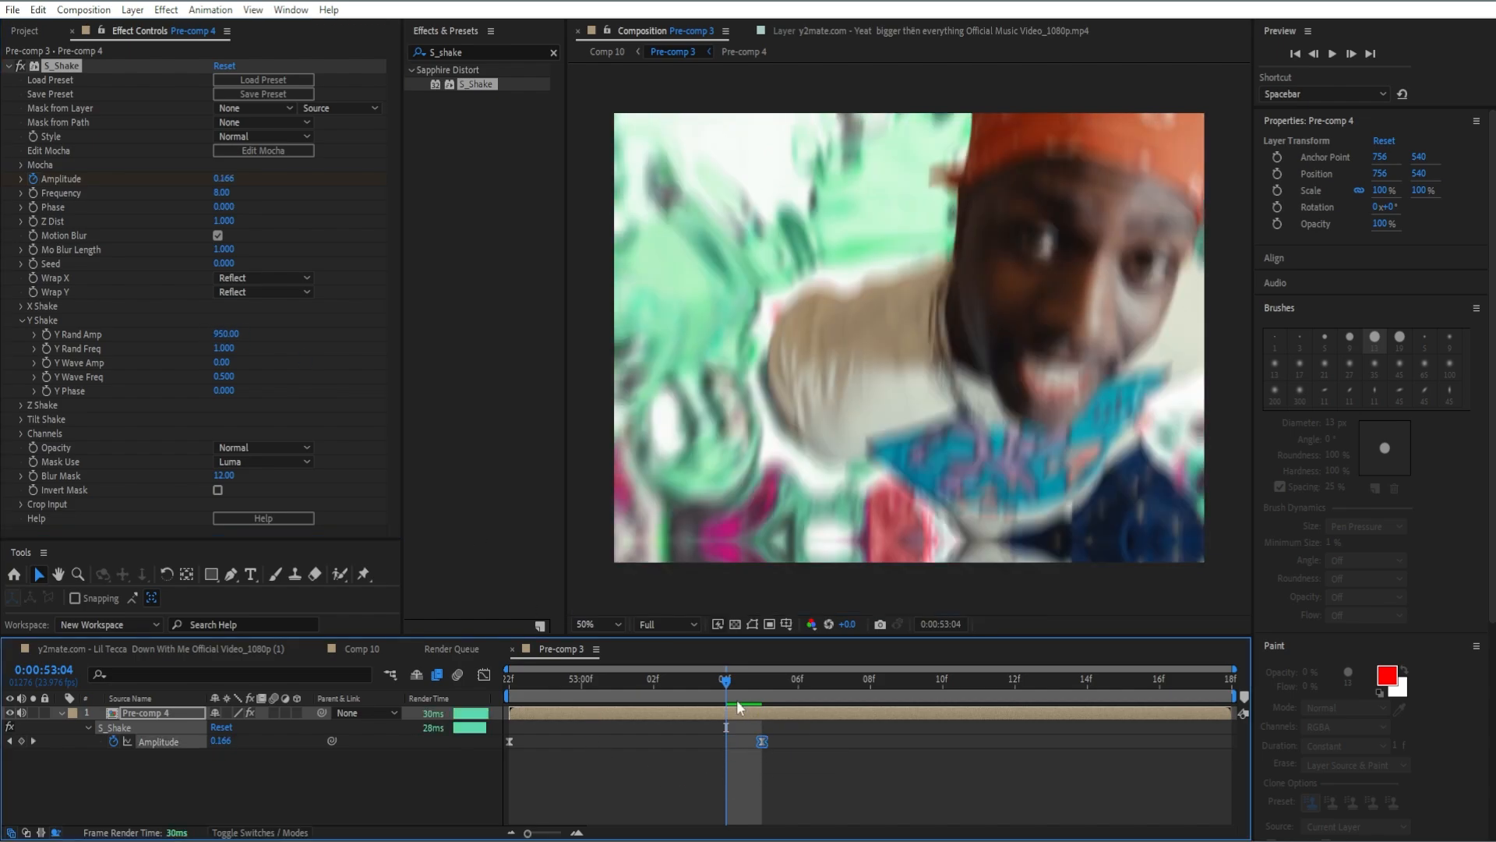
{"action": "left_click_drag", "start_coordinate": [726, 682], "coordinate": [494, 713]}
{"action": "key", "text": "space"}
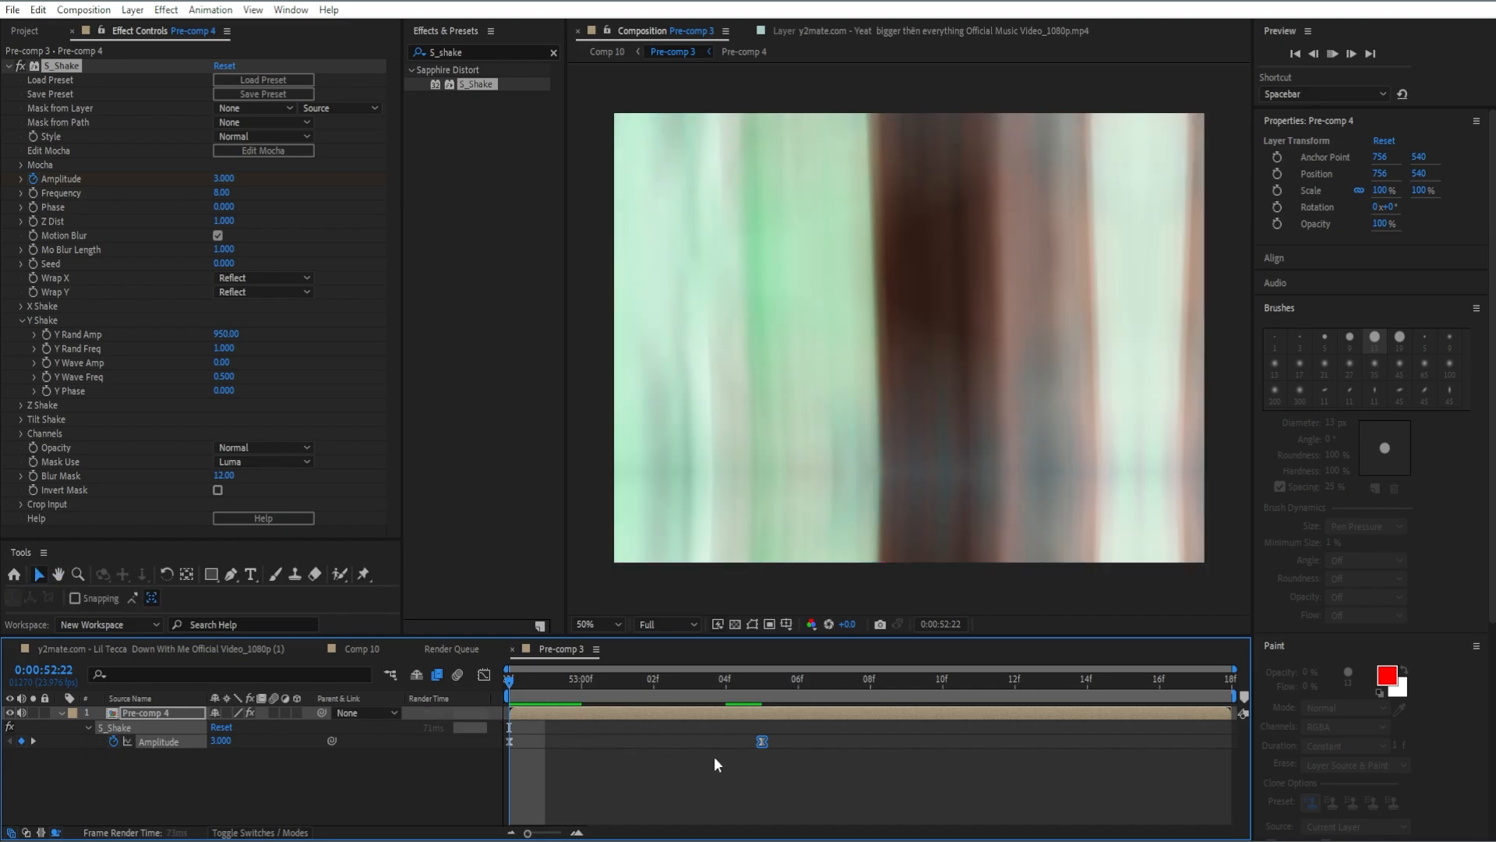
{"action": "key", "text": "space"}
Lower the preview resolution to Third and play the composition from its start.
{"action": "left_click", "coordinate": [686, 628]}
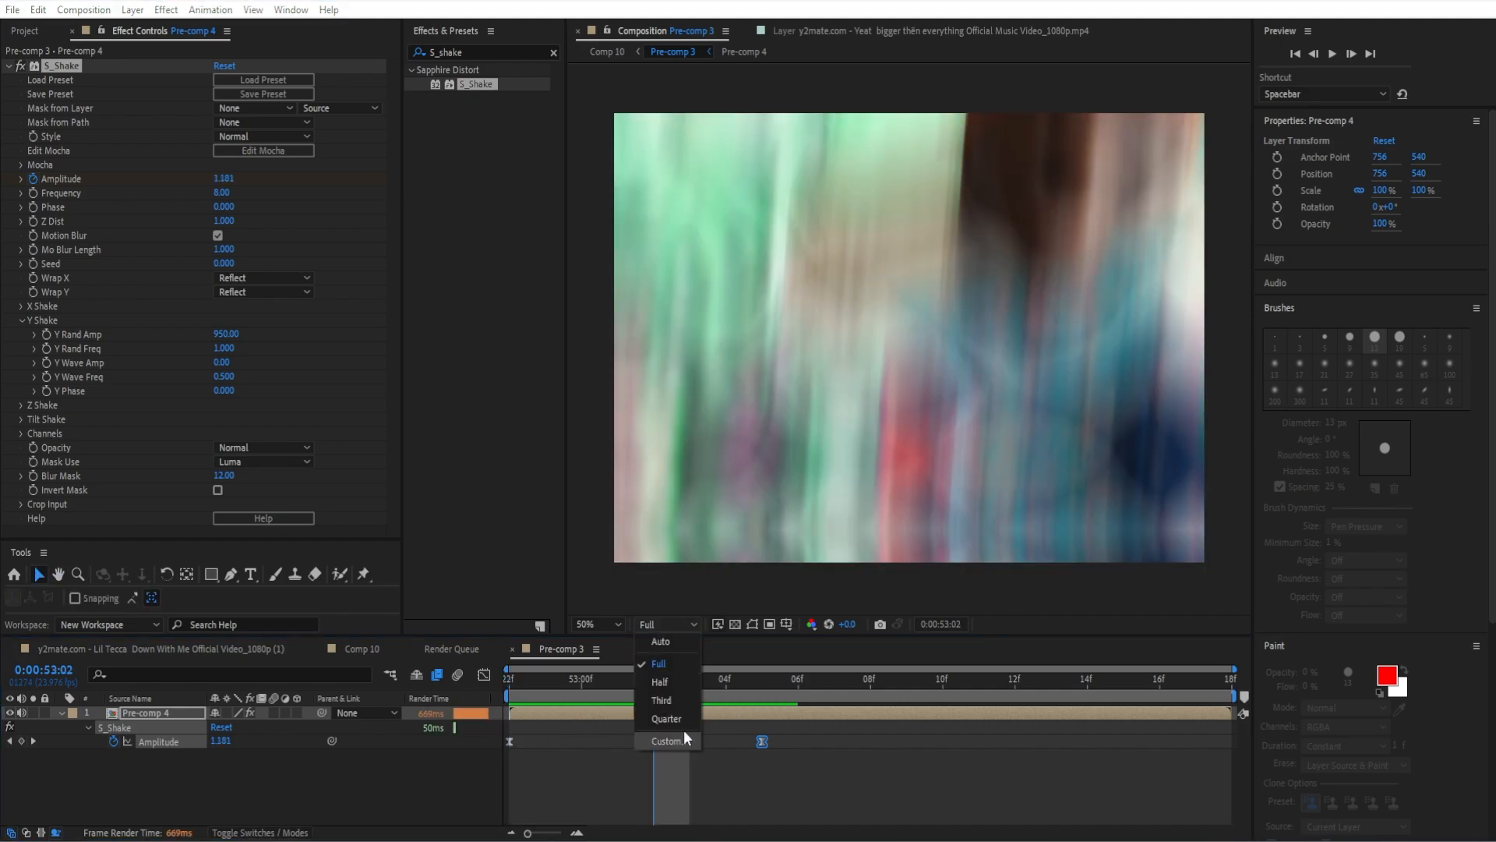
{"action": "left_click", "coordinate": [667, 701]}
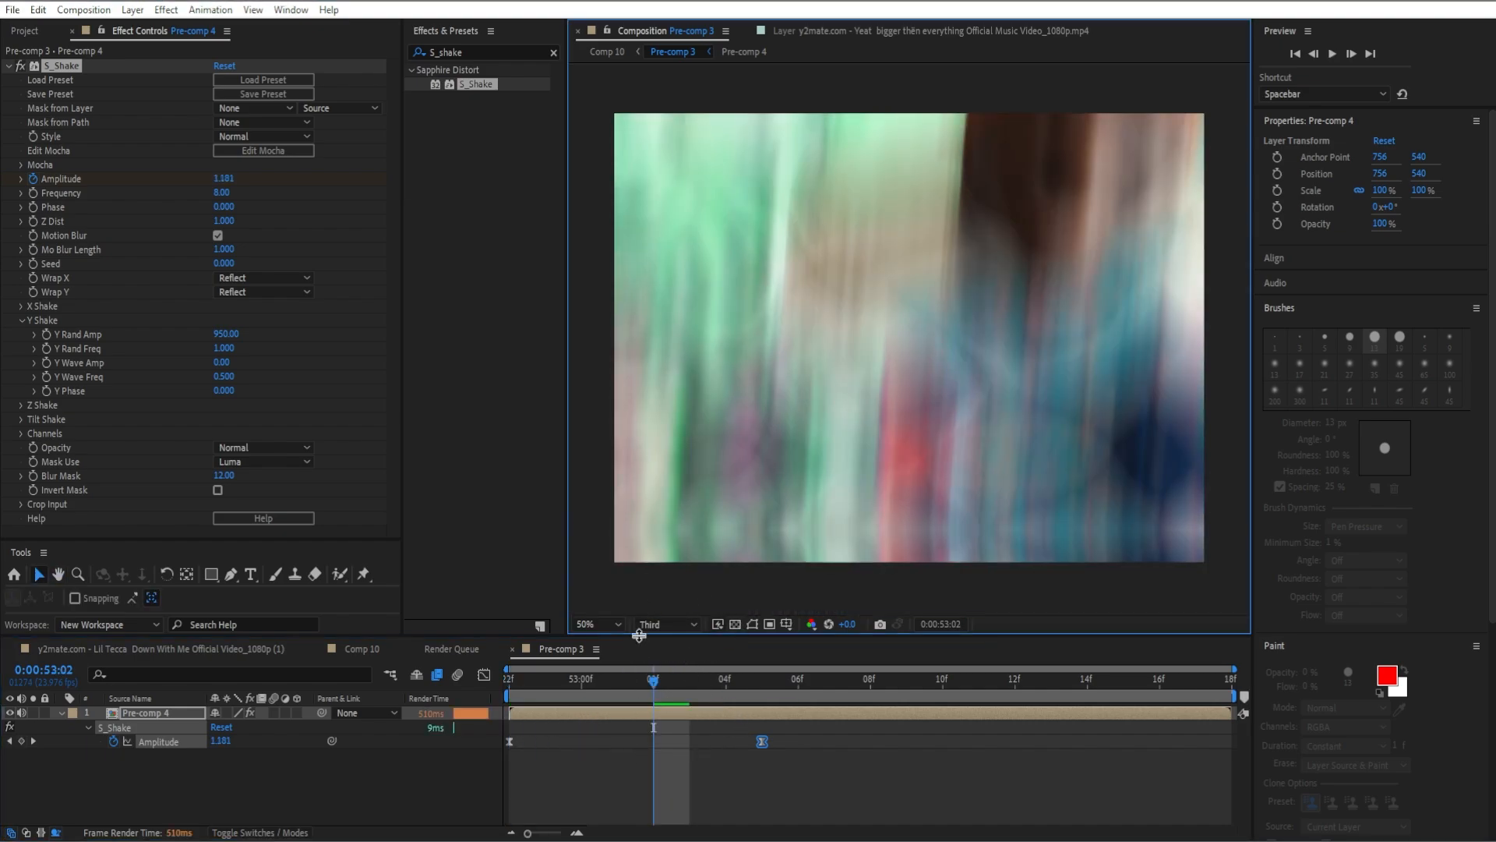
{"action": "left_click_drag", "start_coordinate": [647, 684], "coordinate": [509, 686]}
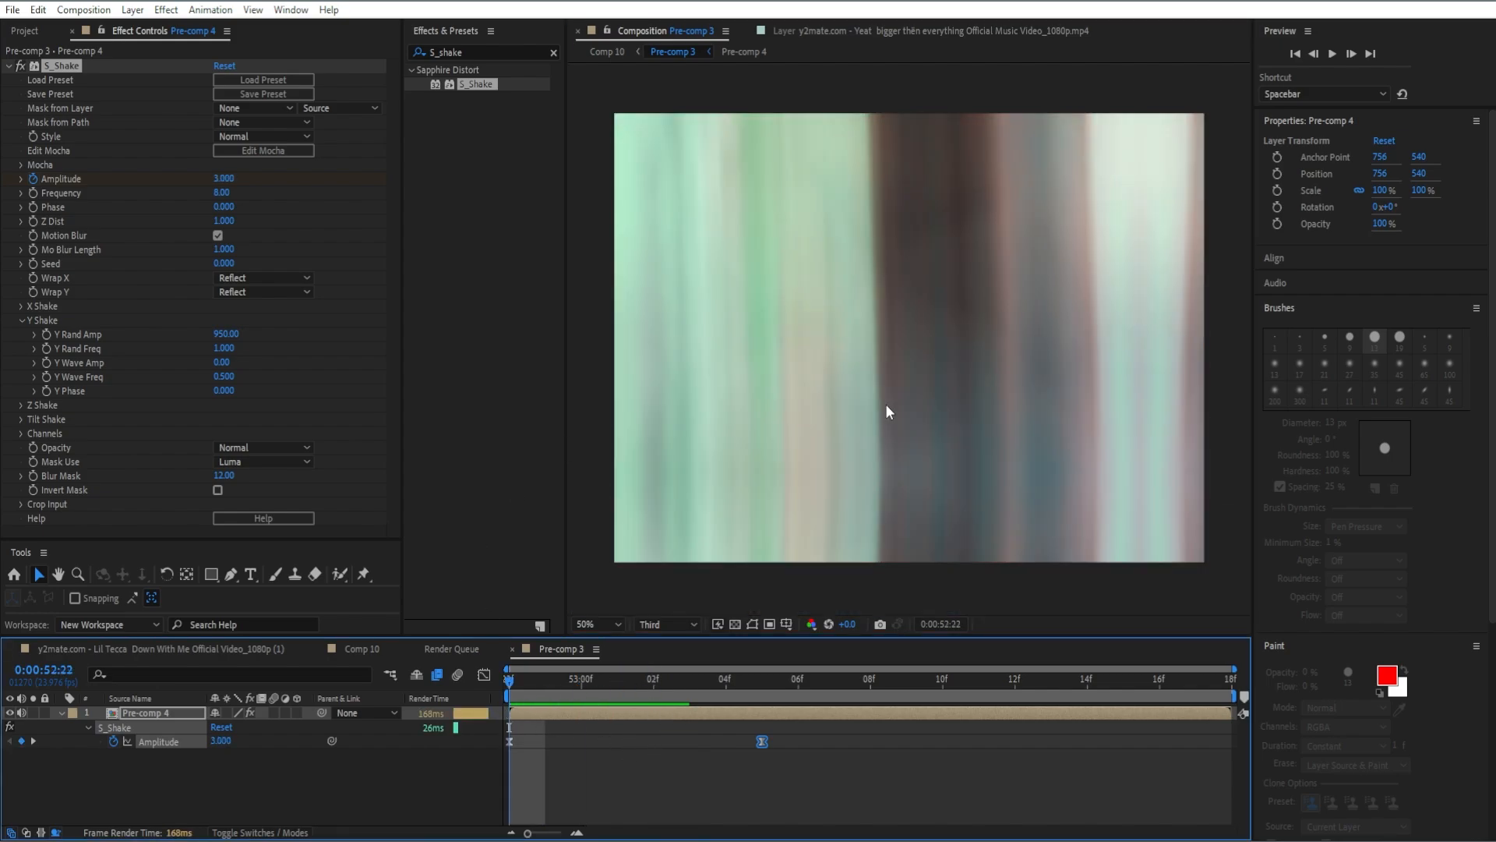
{"action": "key", "text": "space"}
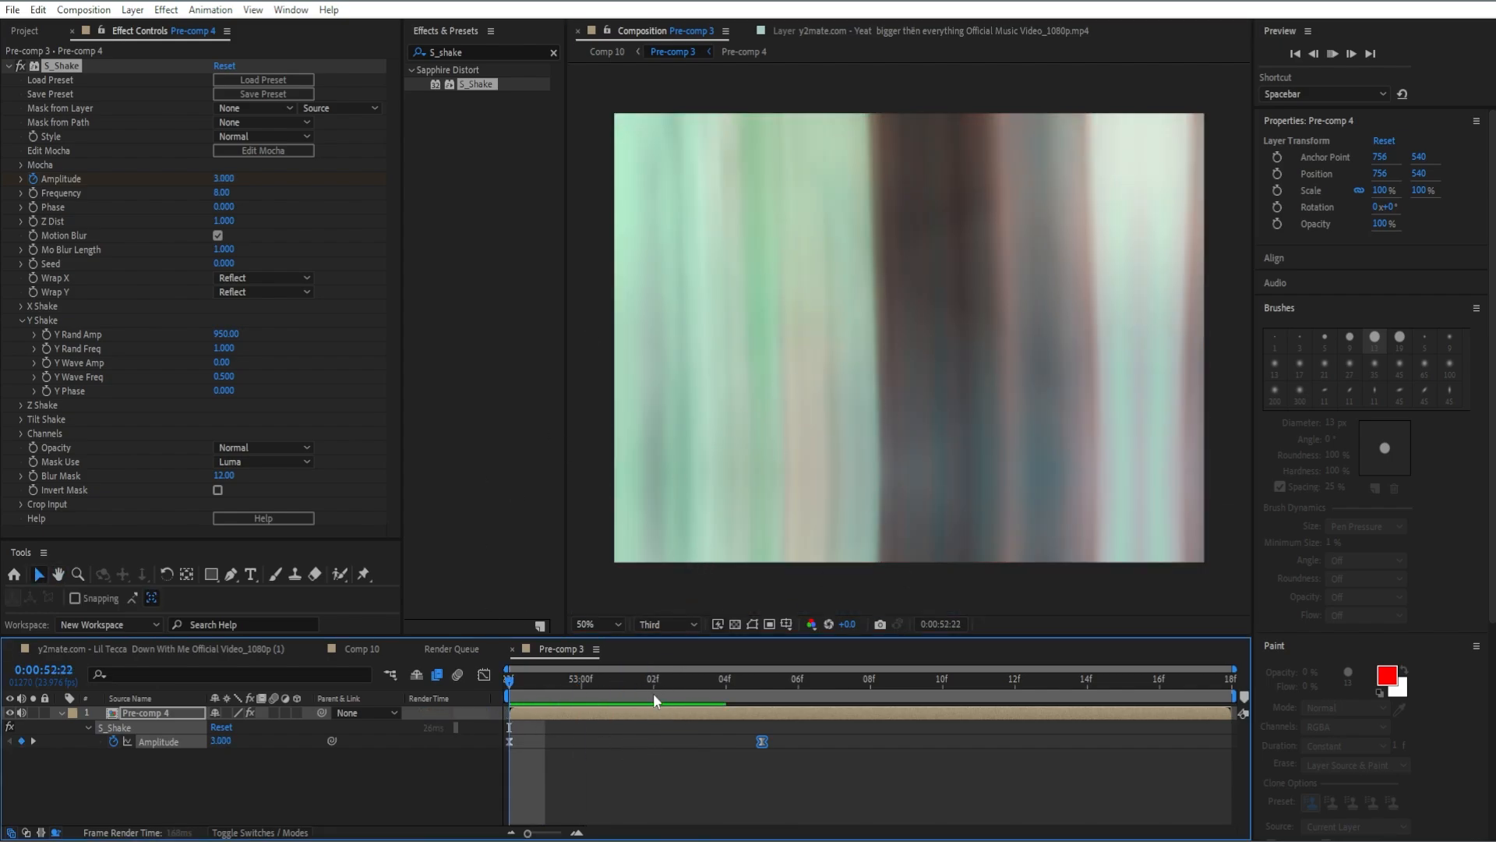
Add the S_BlurMoCurves effect to the Pre-comp 4 layer and return the playhead to 0:00:52:22.
{"action": "left_click", "coordinate": [759, 681]}
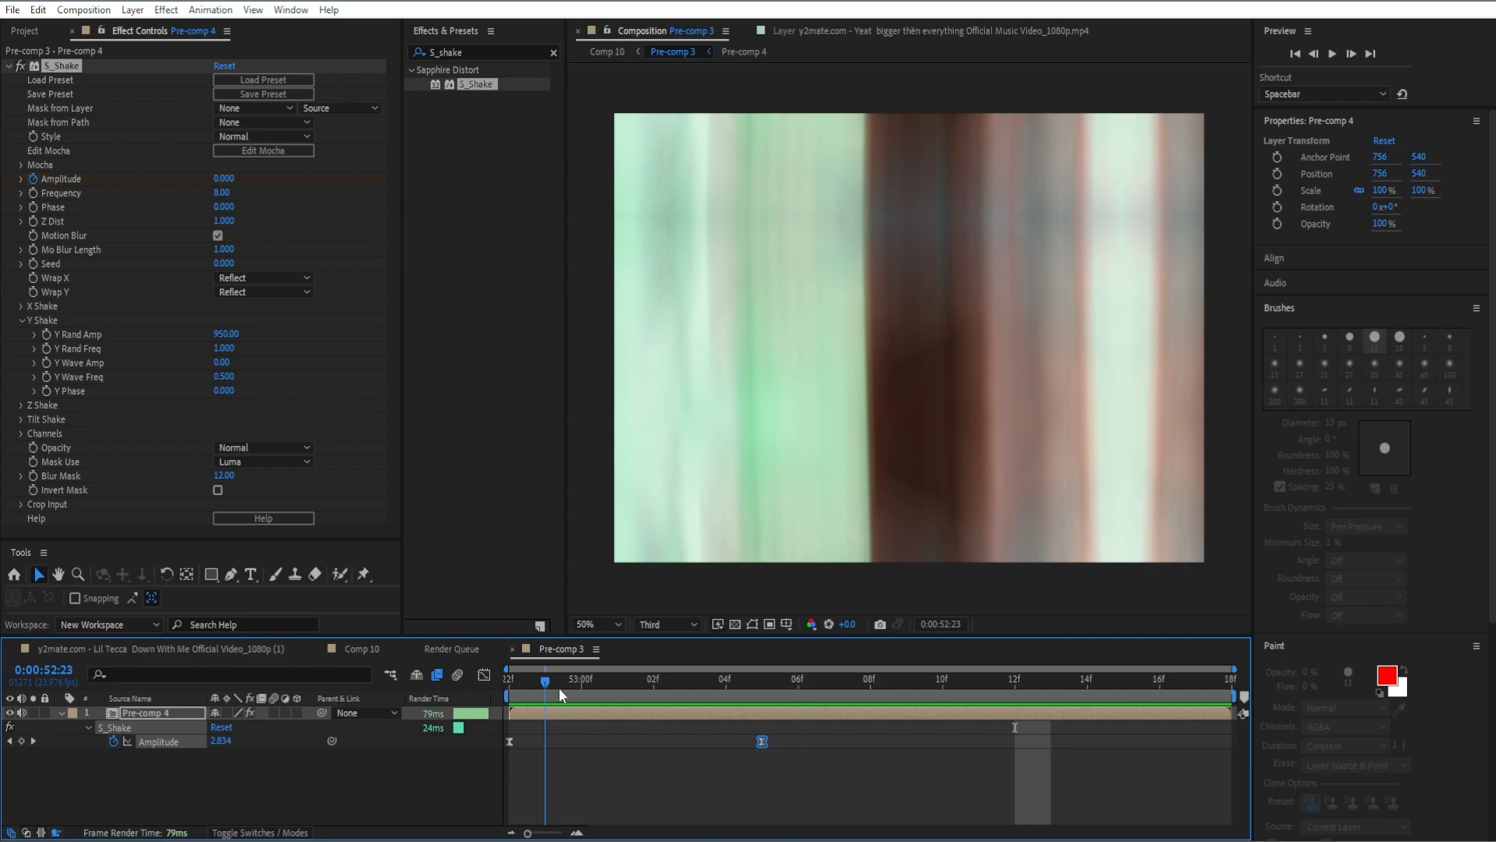
{"action": "key", "text": "Page_Down"}
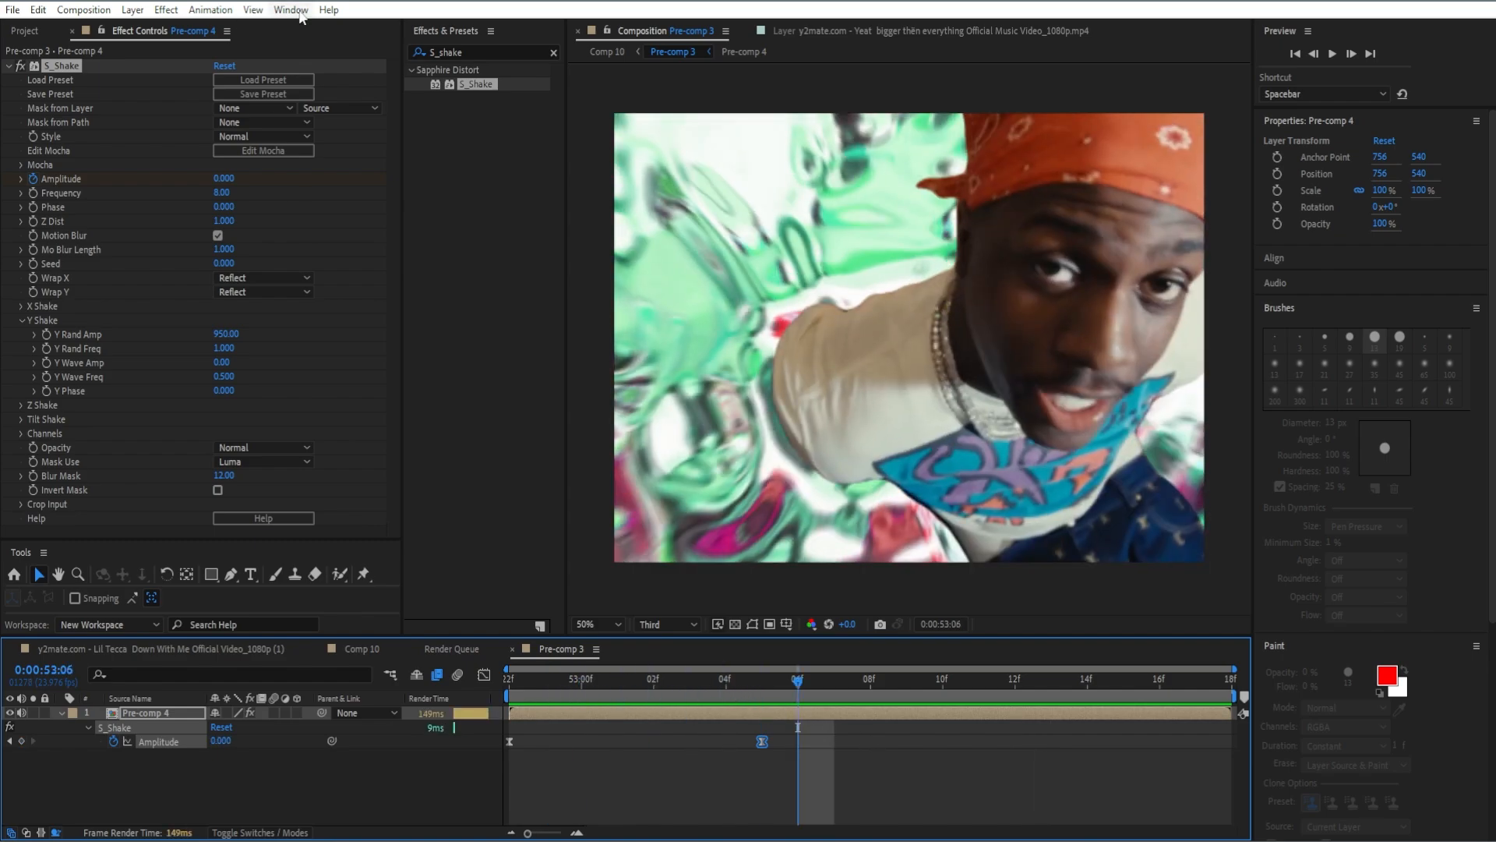
{"action": "left_click", "coordinate": [554, 52]}
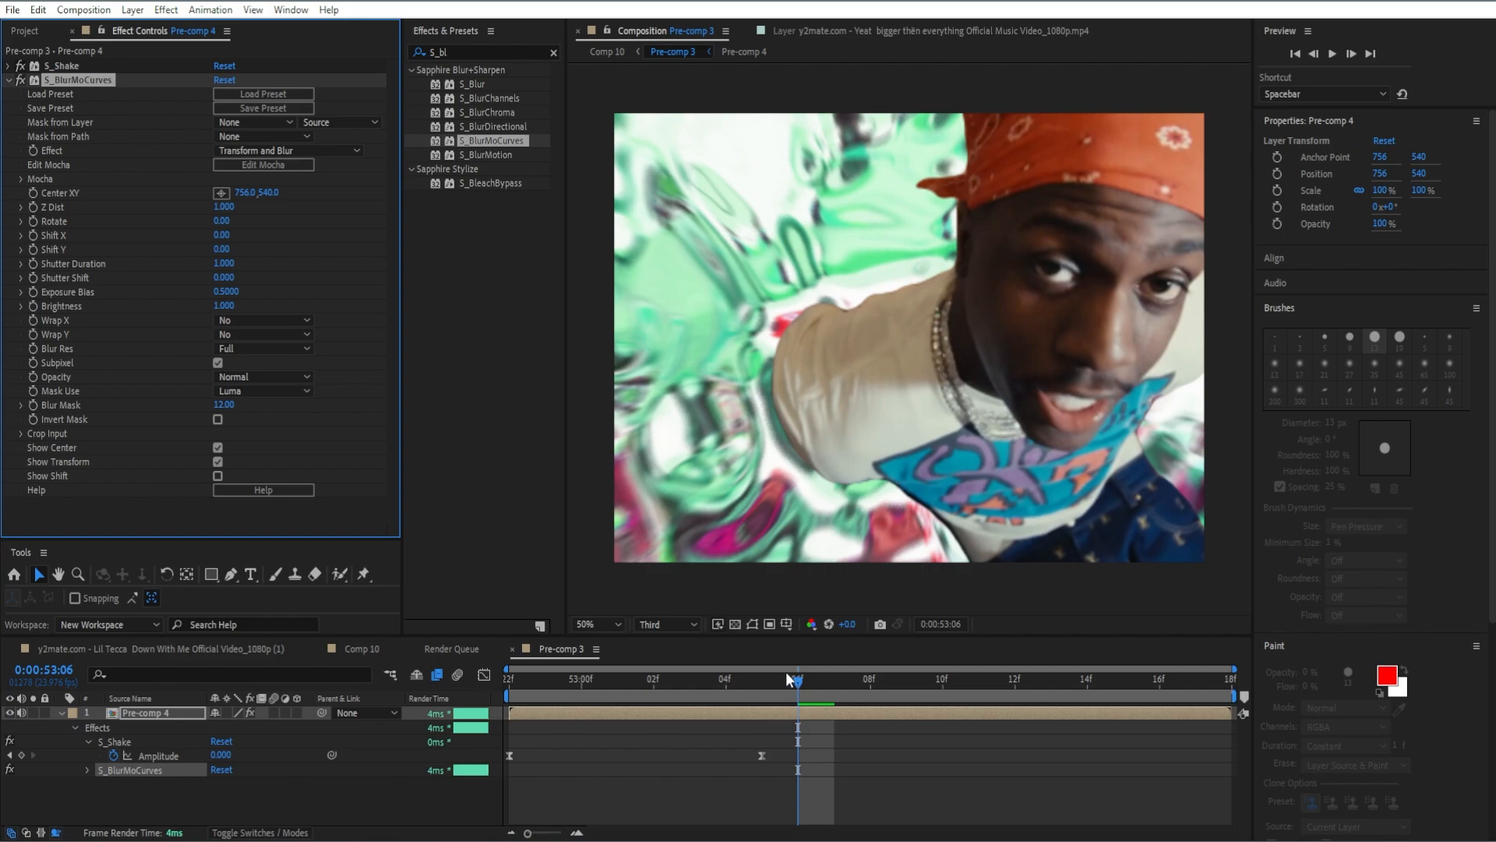
{"action": "left_click_drag", "start_coordinate": [794, 677], "coordinate": [489, 716]}
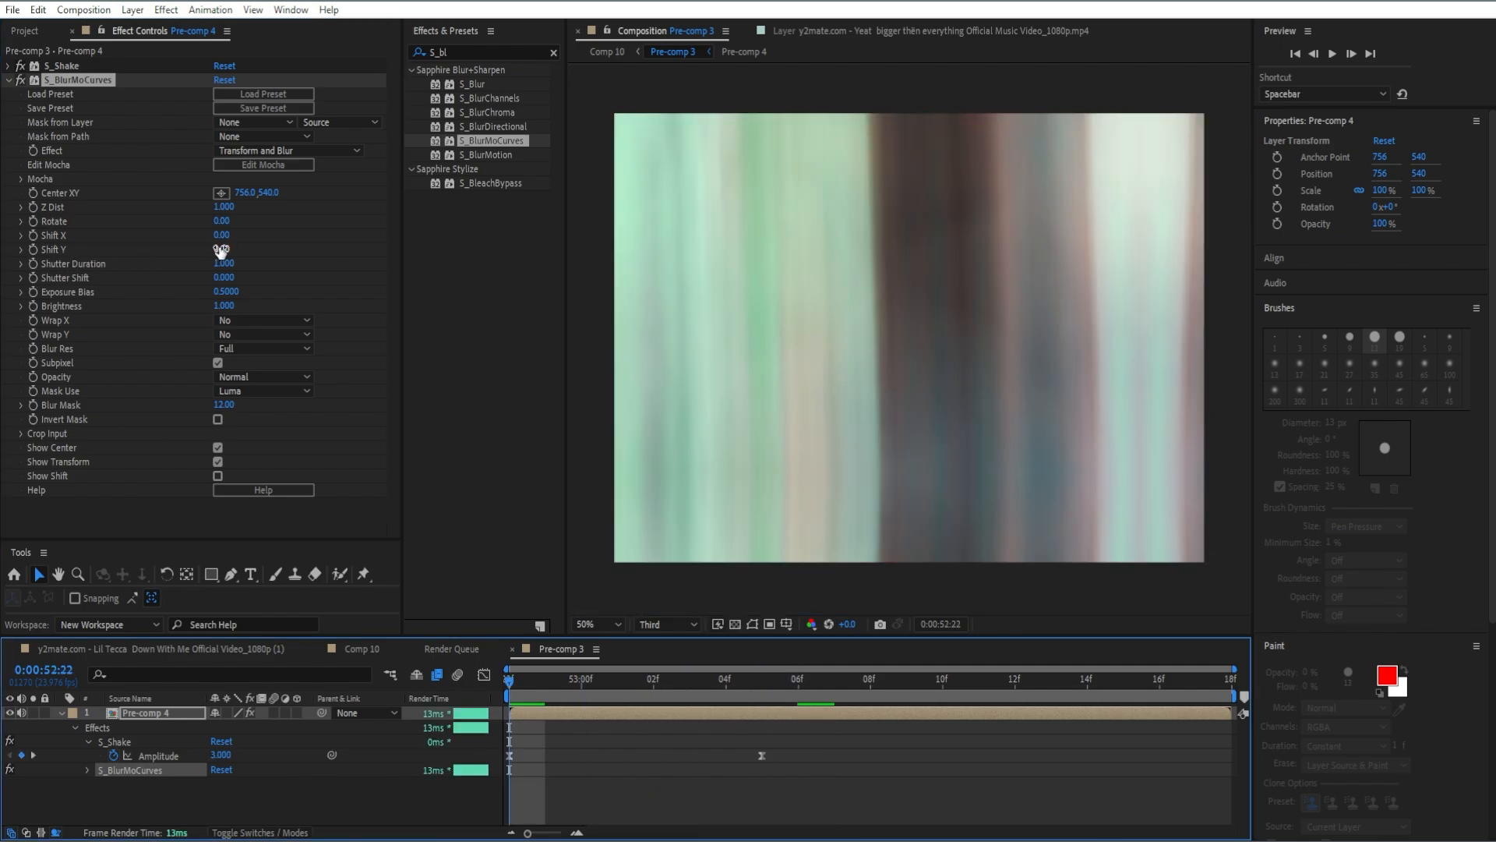
Keyframe S_BlurMoCurves' Shift Y at 960 at 0:00:52:22 and set Wrap Y to Reflect.
{"action": "left_click", "coordinate": [221, 250]}
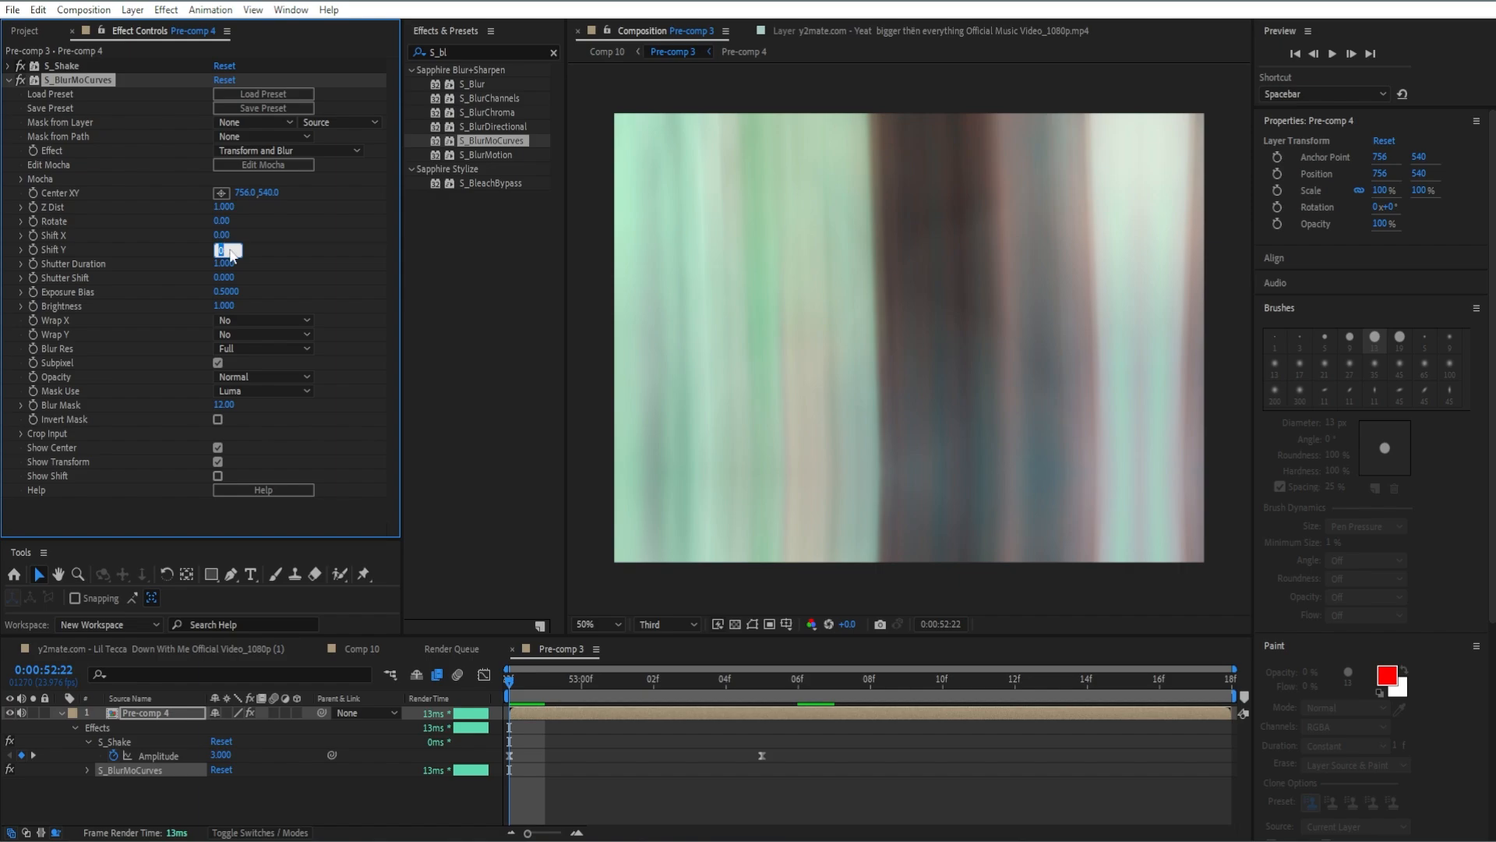
{"action": "type", "text": "960"}
{"action": "key", "text": "Return"}
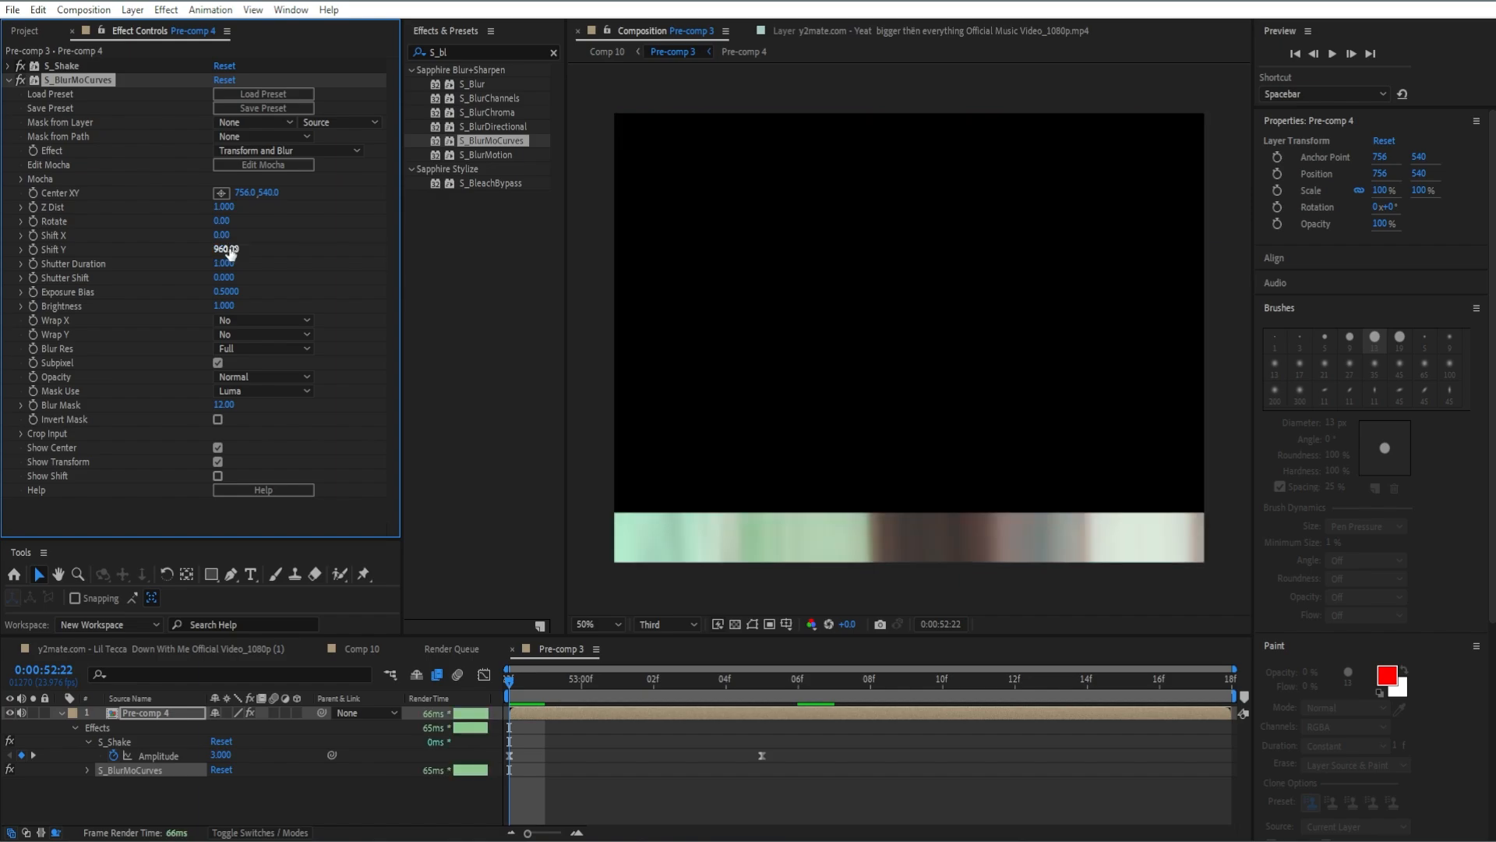
{"action": "left_click", "coordinate": [34, 249]}
{"action": "left_click", "coordinate": [257, 337]}
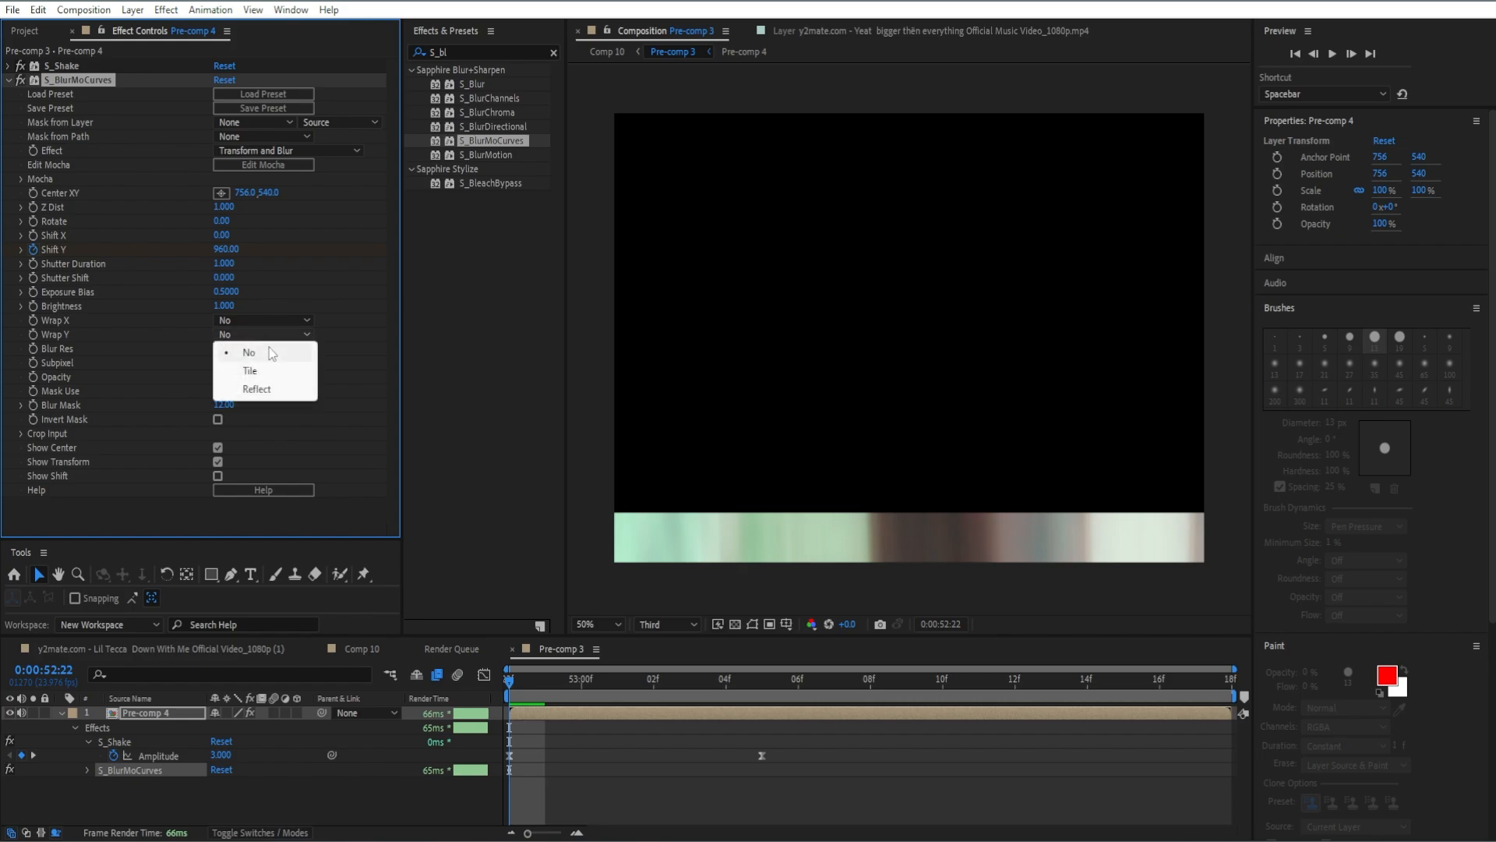
{"action": "left_click", "coordinate": [257, 389]}
Keyframe S_BlurMoCurves' Shift Y at 0 at 0:00:53:05 and ease both Shift Y keyframes.
{"action": "key", "text": "u"}
{"action": "key", "text": "u"}
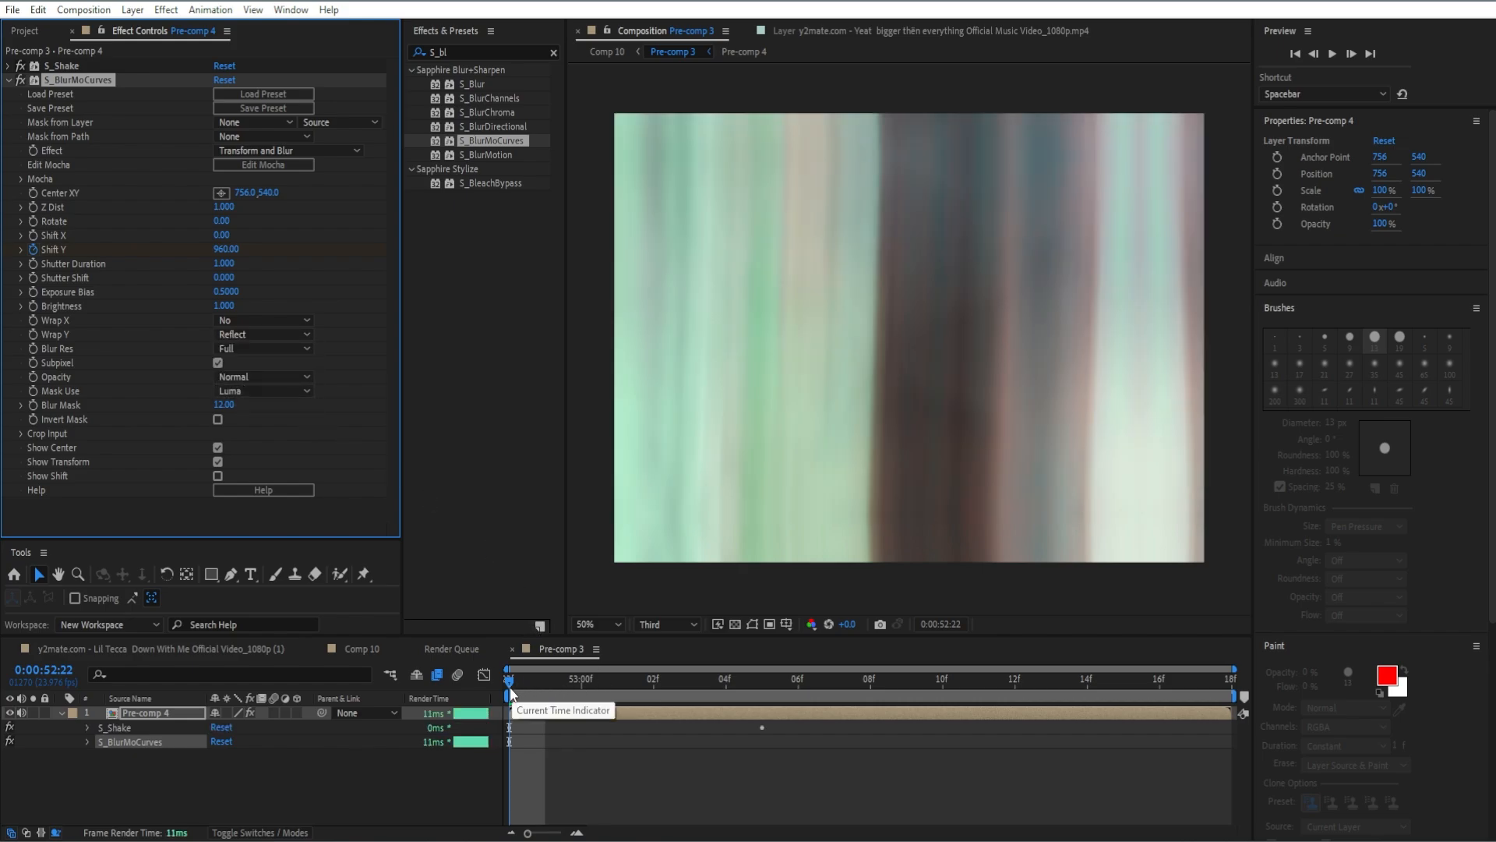
{"action": "left_click", "coordinate": [520, 684]}
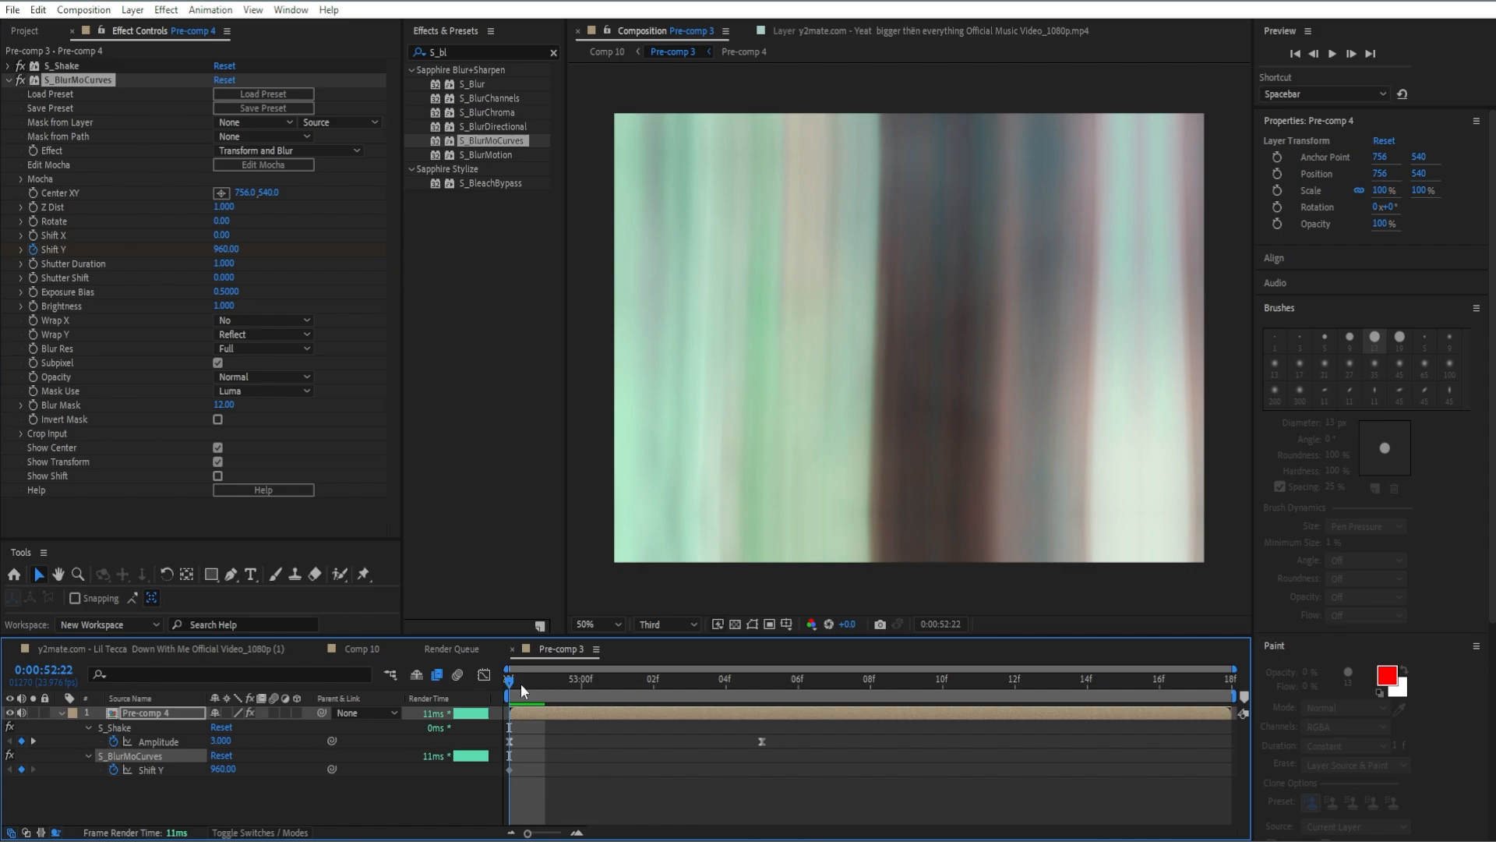
{"action": "left_click_drag", "start_coordinate": [521, 684], "coordinate": [753, 681]}
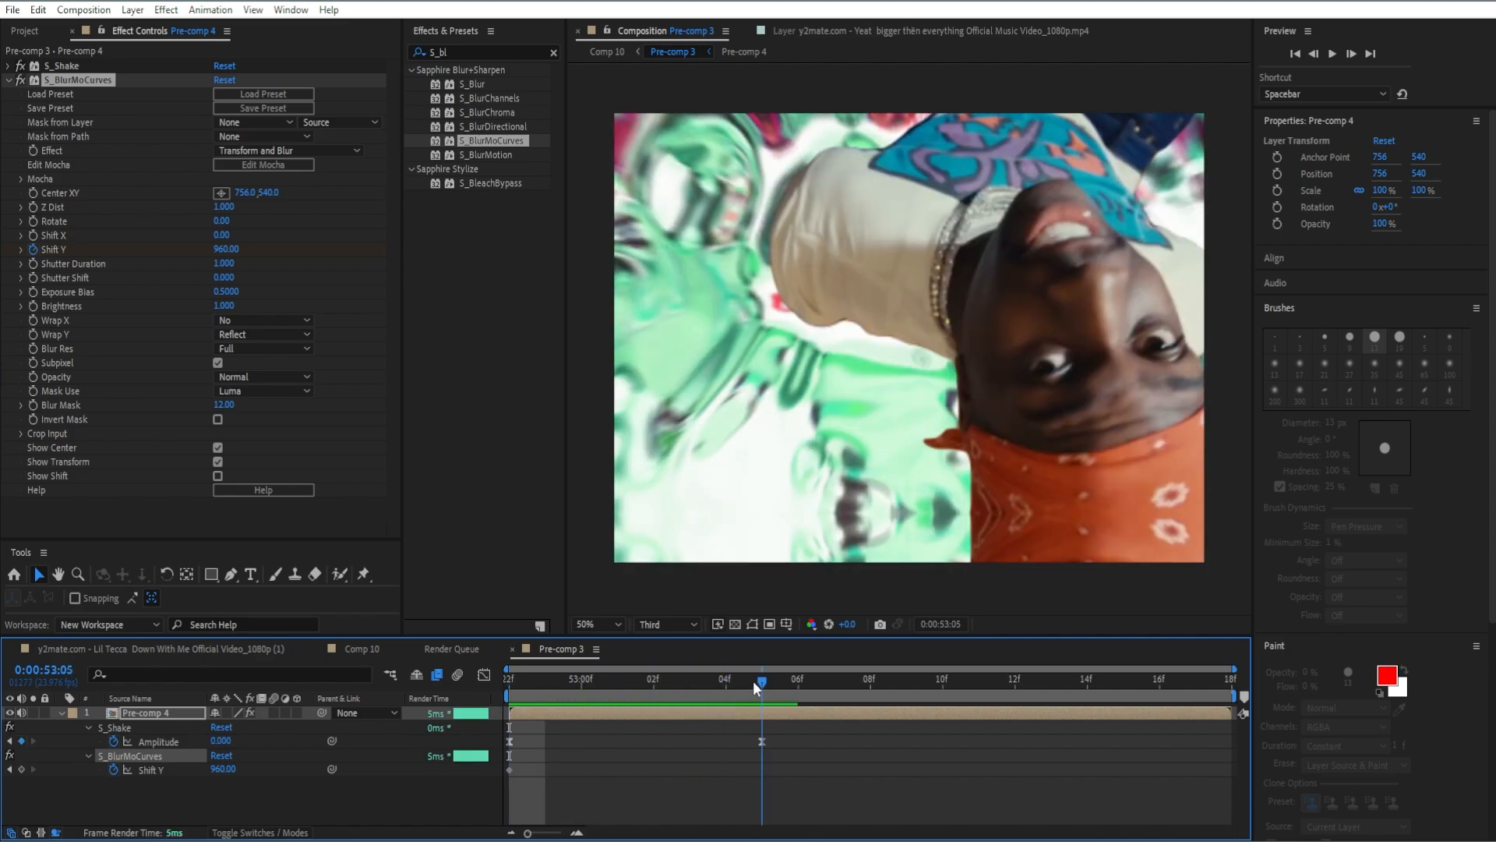
{"action": "left_click", "coordinate": [228, 249]}
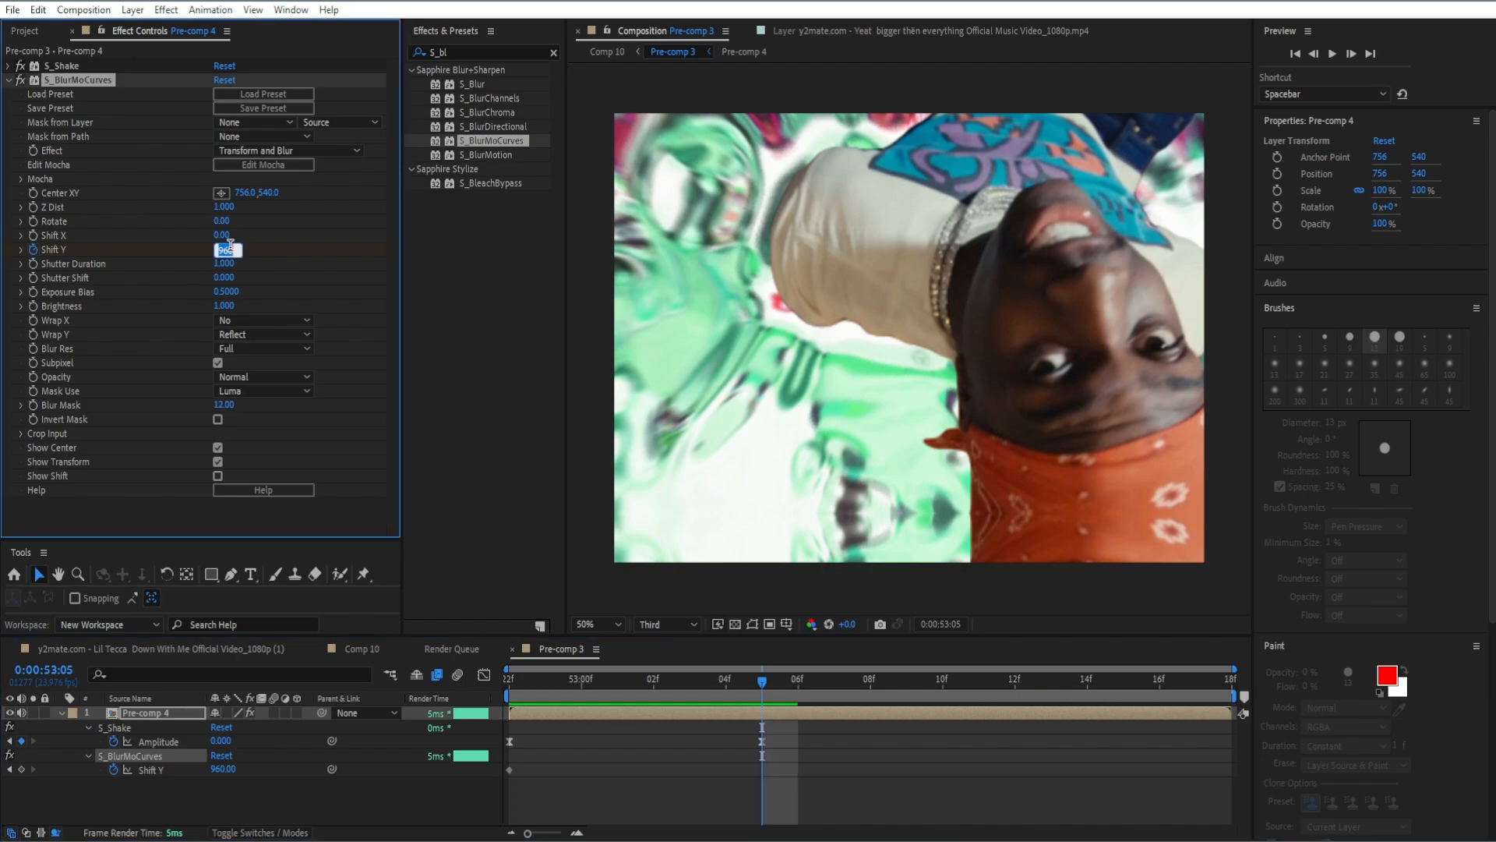
{"action": "type", "text": "0"}
{"action": "key", "text": "Return"}
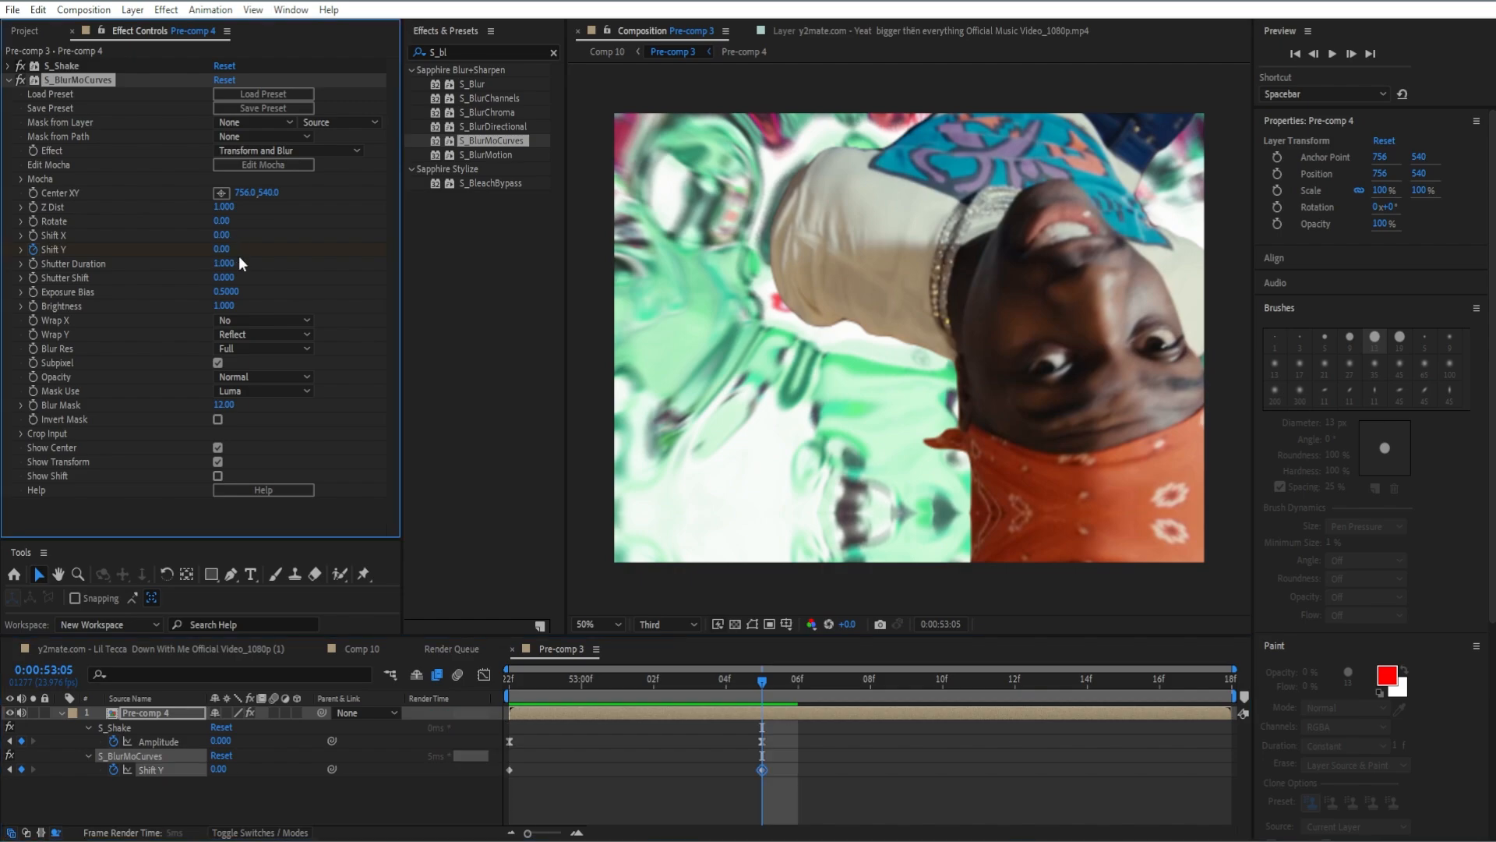
{"action": "left_click_drag", "start_coordinate": [797, 761], "coordinate": [496, 768]}
{"action": "key", "text": "F9"}
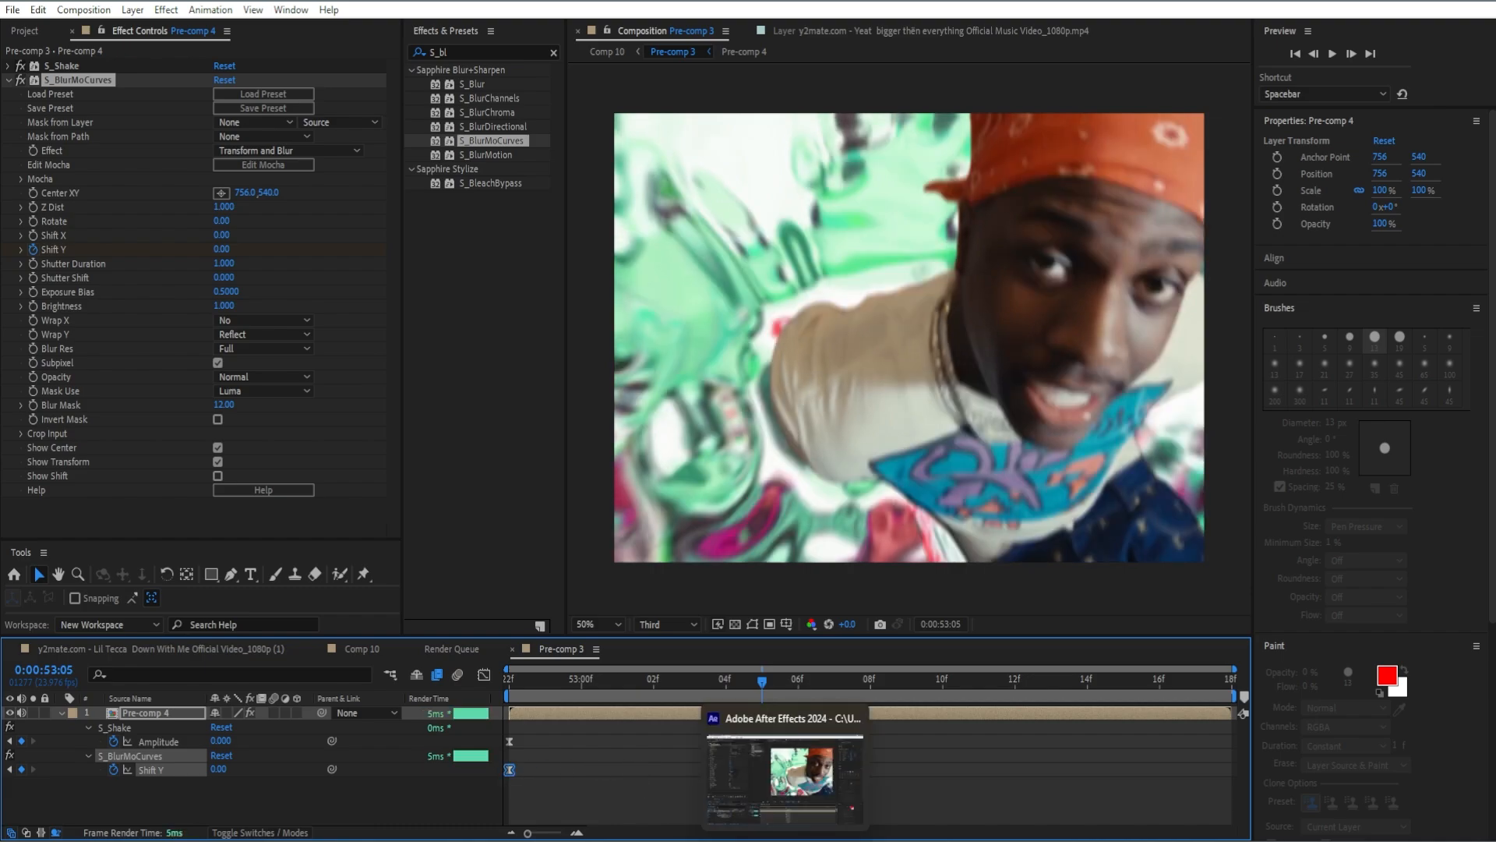
{"action": "left_click", "coordinate": [919, 795]}
Find the Optics Compensation effect and apply it to the Pre-comp 4 layer.
{"action": "left_click", "coordinate": [554, 52]}
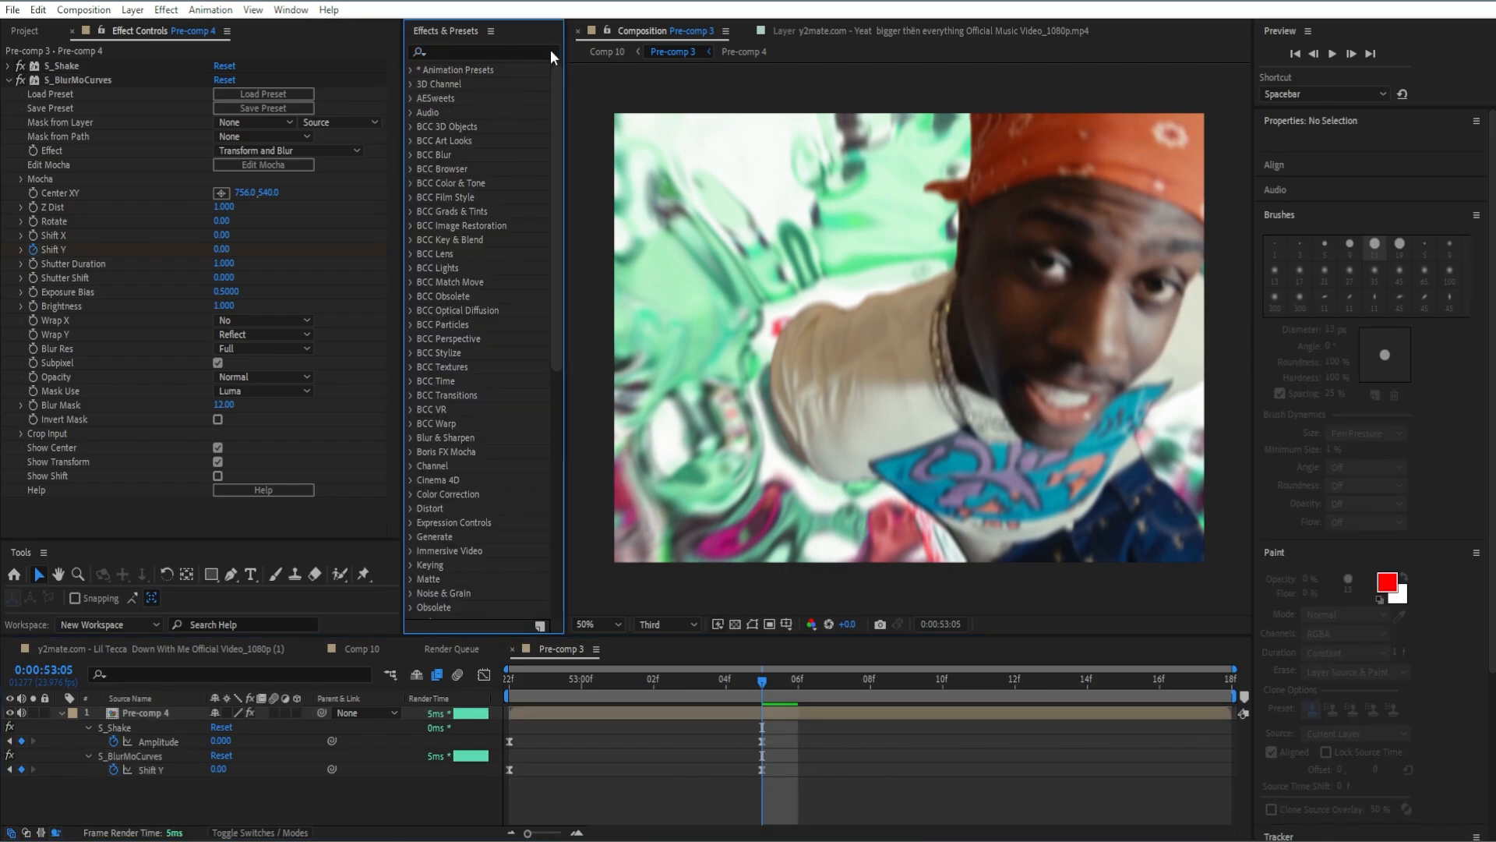
{"action": "type", "text": "optics"}
{"action": "left_click_drag", "start_coordinate": [487, 84], "coordinate": [854, 679]}
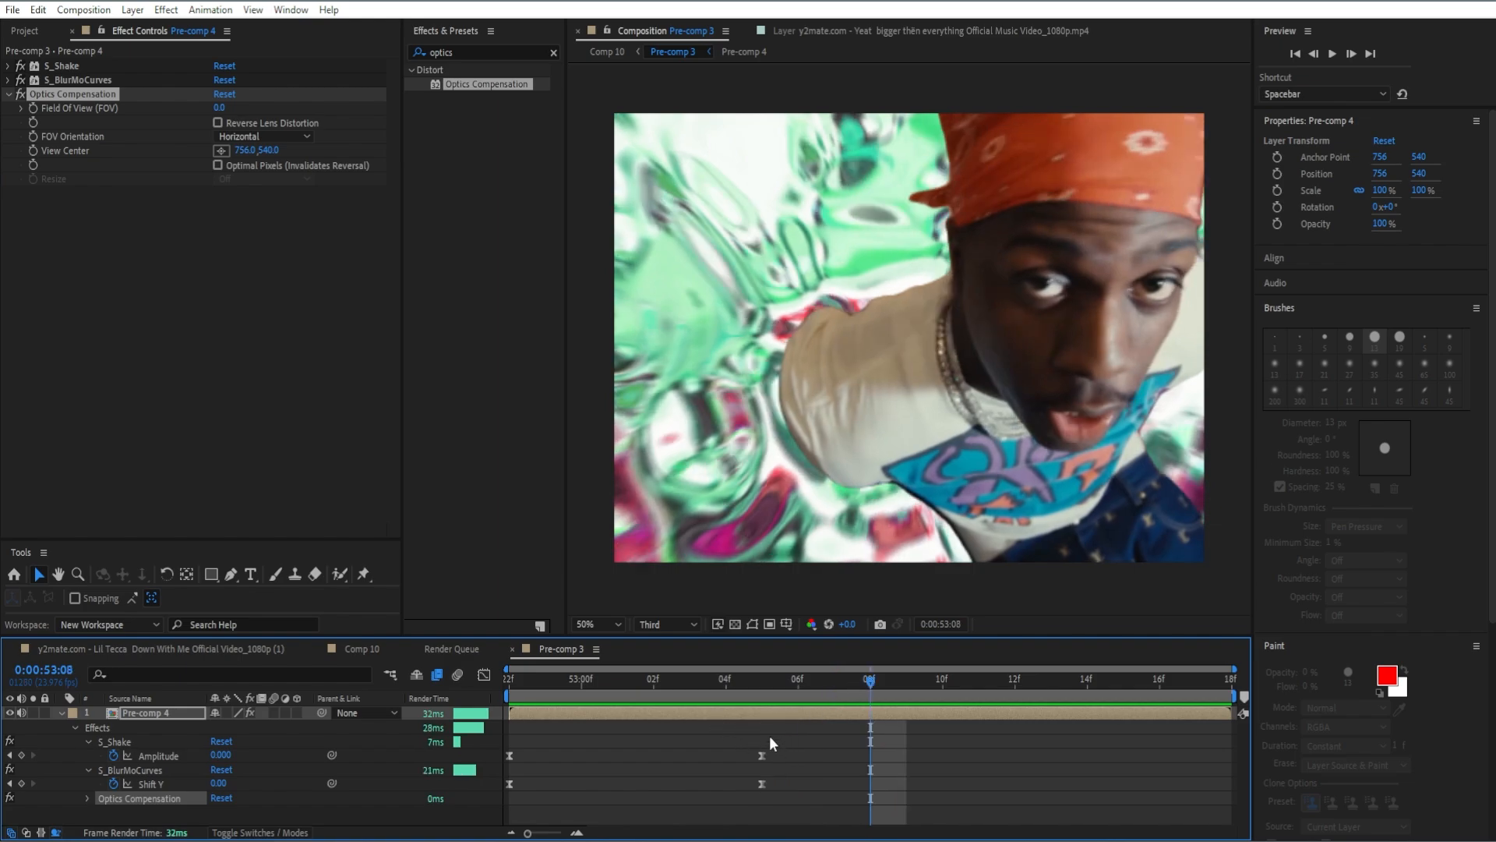
Keyframe Optics Compensation's Field Of View at 70 at 0:00:53:08 with Reverse Lens Distortion enabled.
{"action": "left_click", "coordinate": [217, 109]}
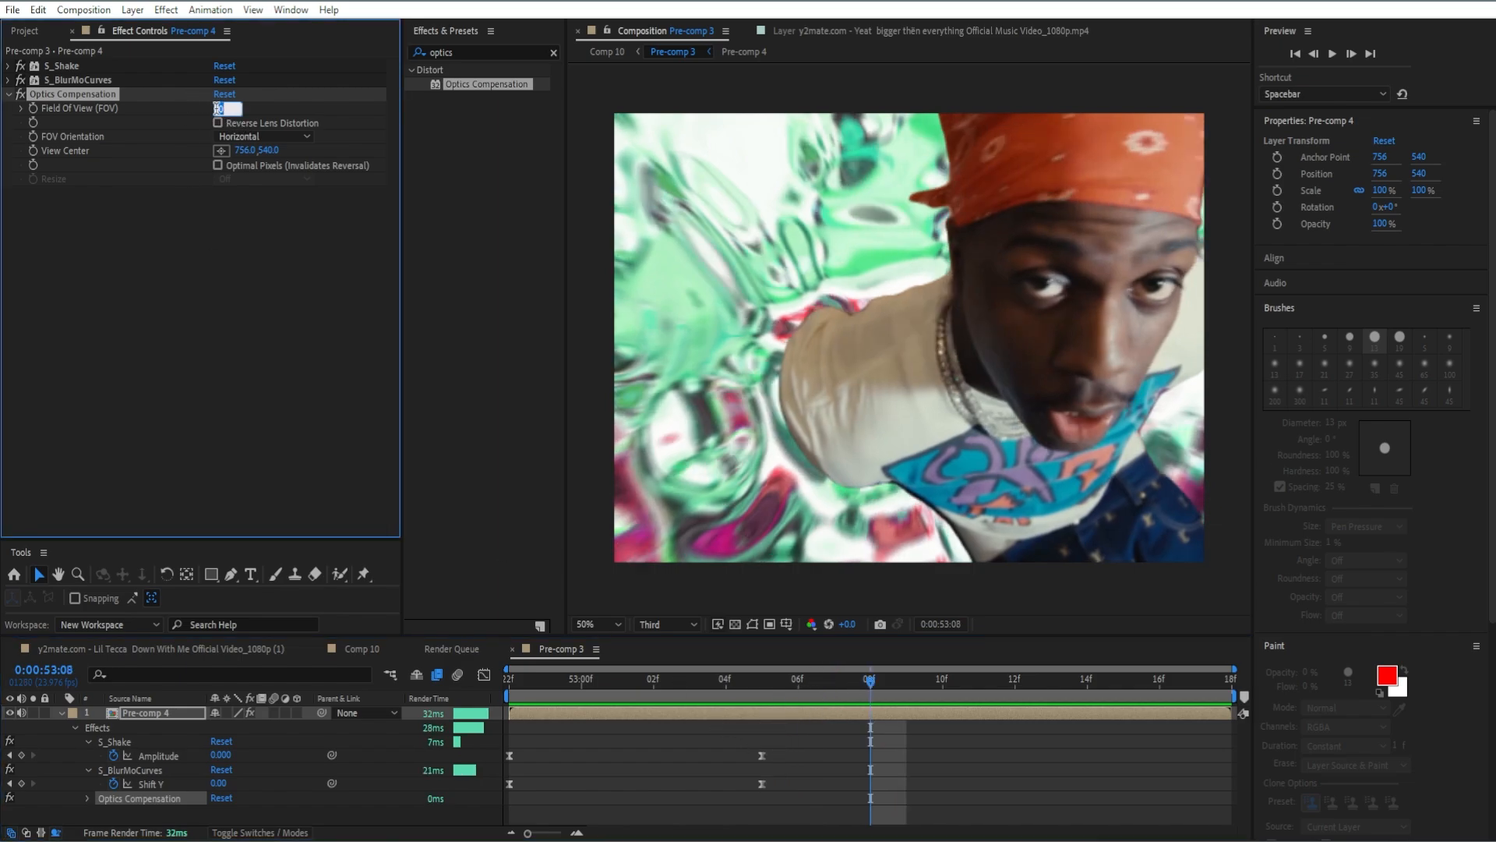
{"action": "type", "text": "70"}
{"action": "key", "text": "Return"}
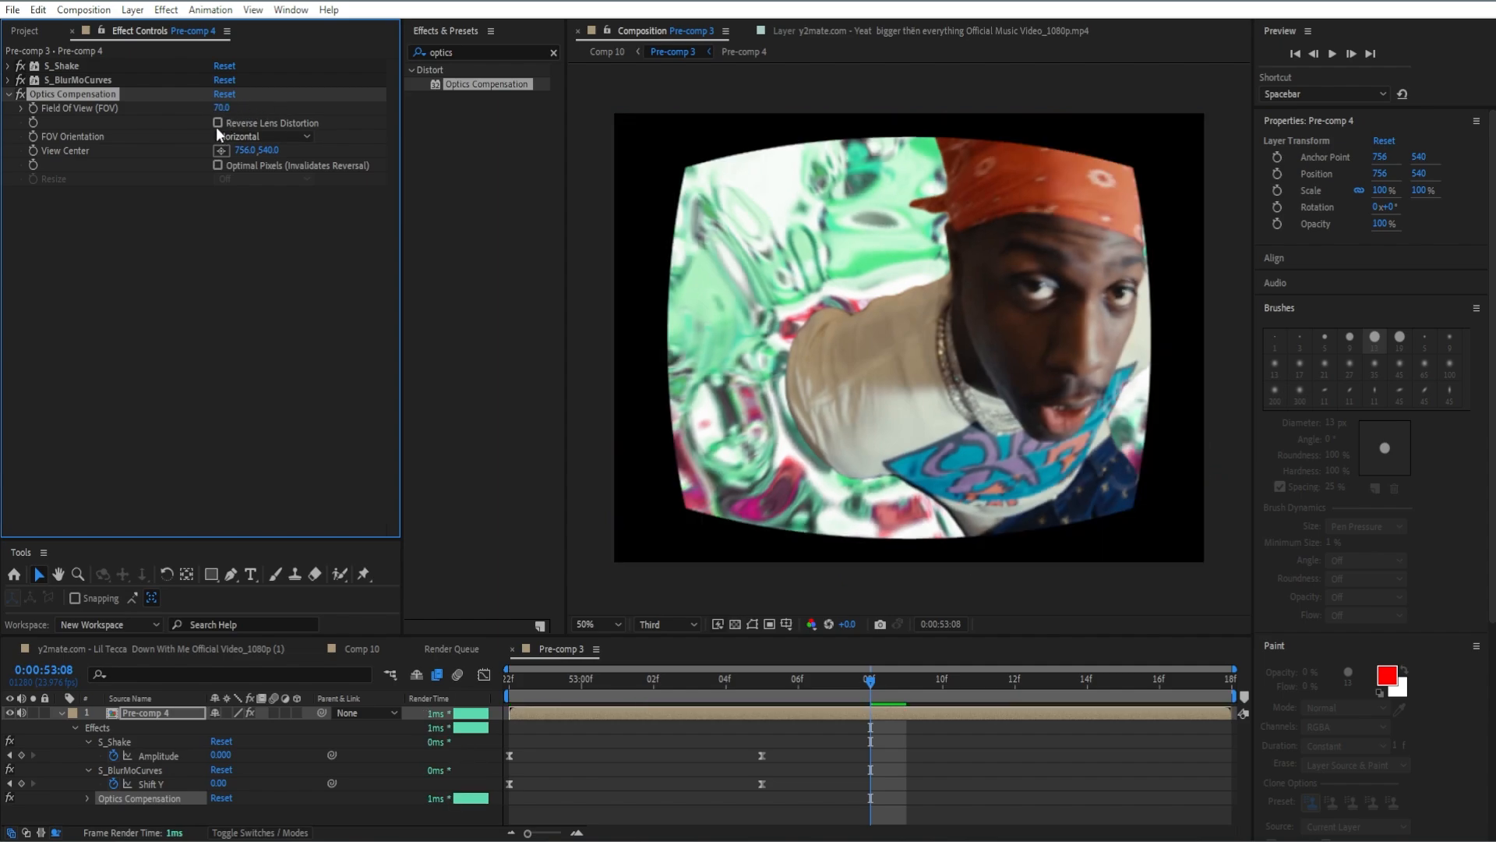
{"action": "left_click", "coordinate": [219, 123]}
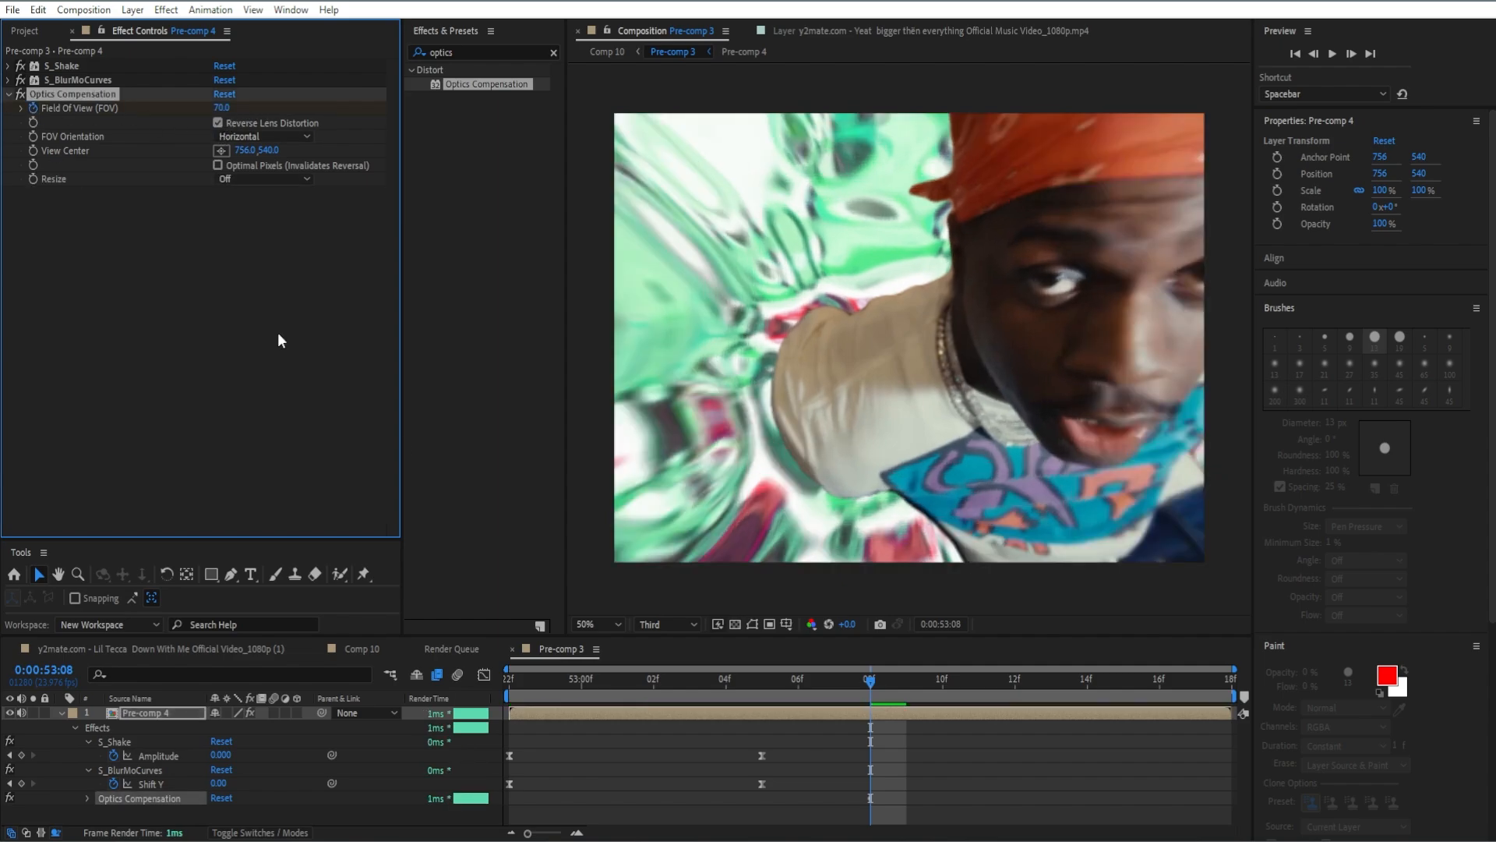
Keyframe Optics Compensation's Field Of View at 0 at 0:00:53:17 and ease both of its keyframes.
{"action": "left_click", "coordinate": [861, 693]}
{"action": "key", "text": "space"}
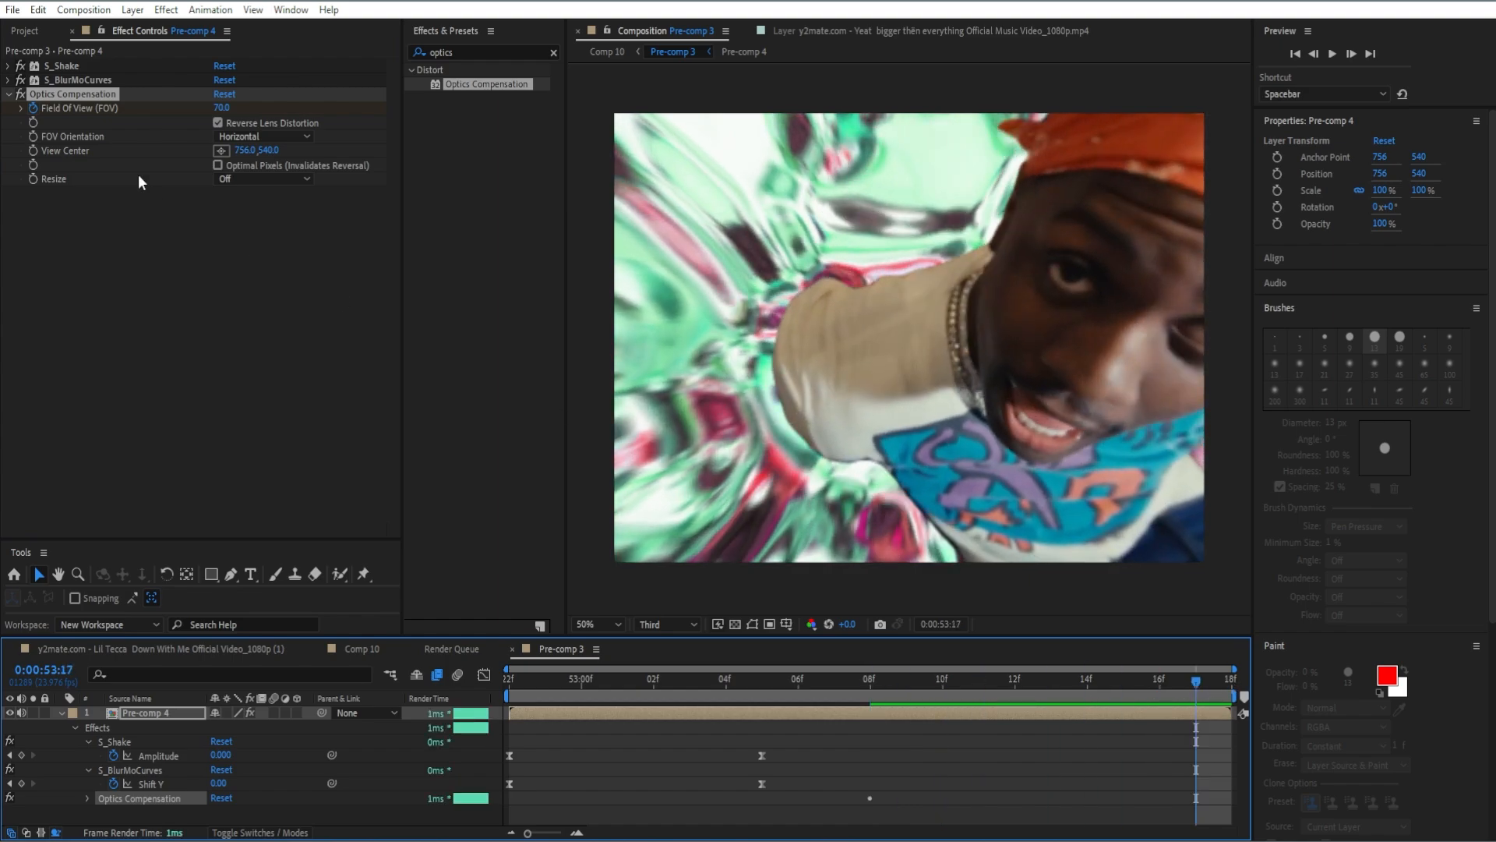
{"action": "left_click", "coordinate": [222, 107]}
{"action": "type", "text": "0"}
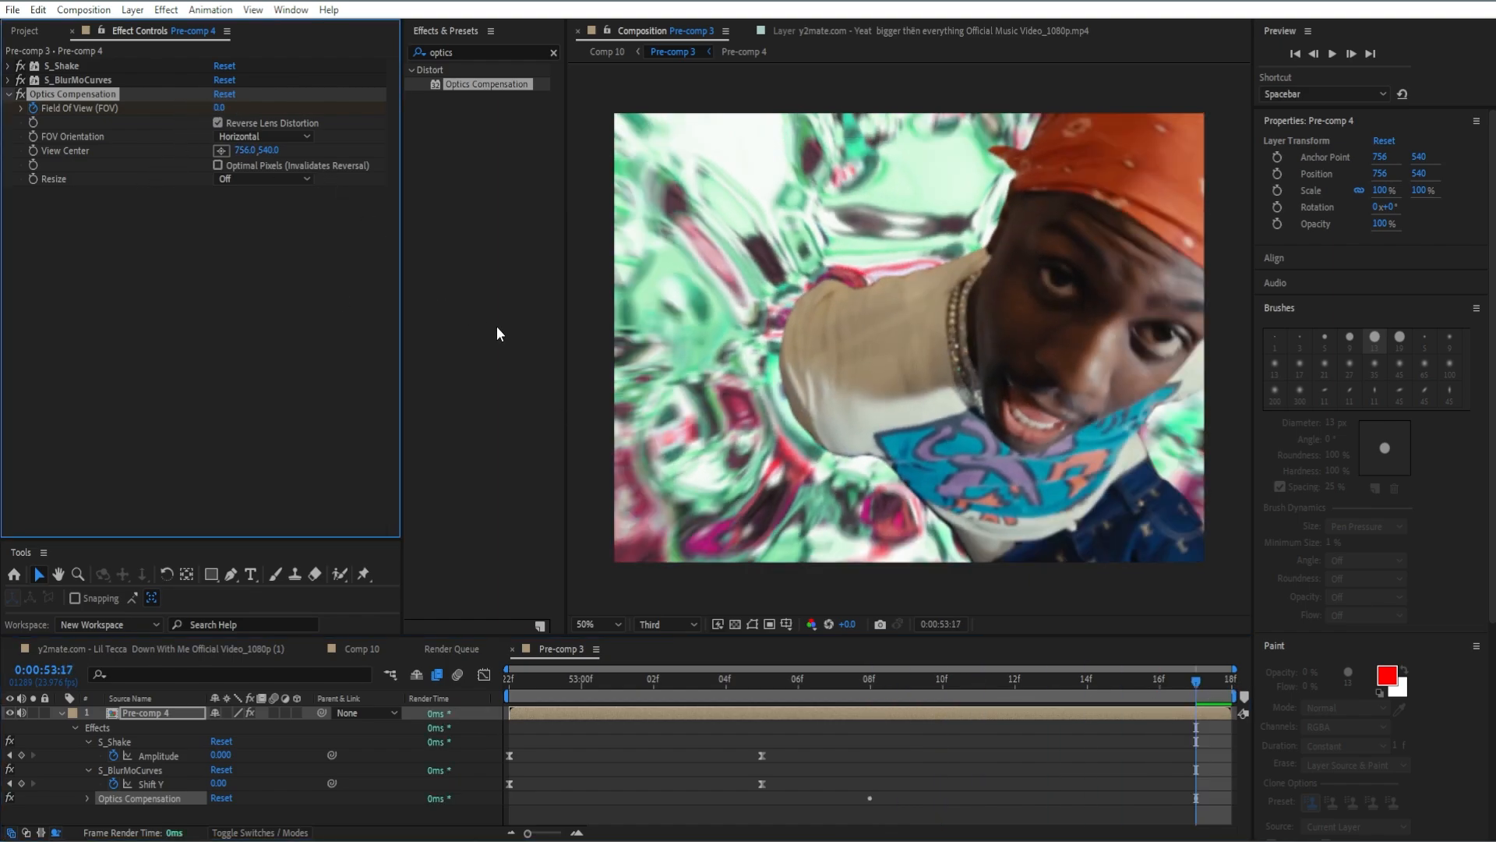
{"action": "type", "text": "eu"}
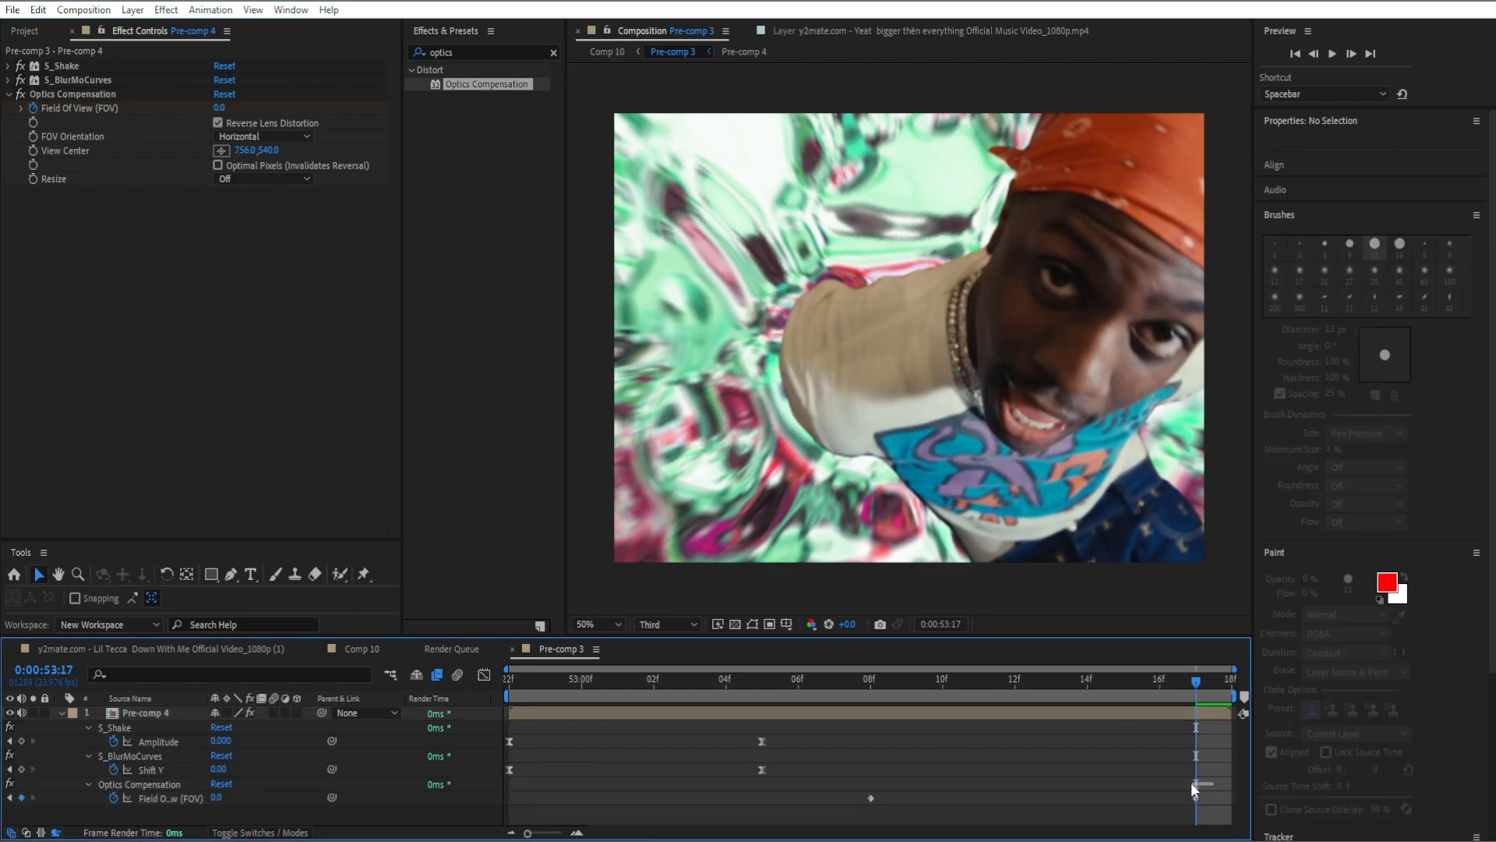
{"action": "left_click_drag", "start_coordinate": [1202, 787], "coordinate": [850, 797]}
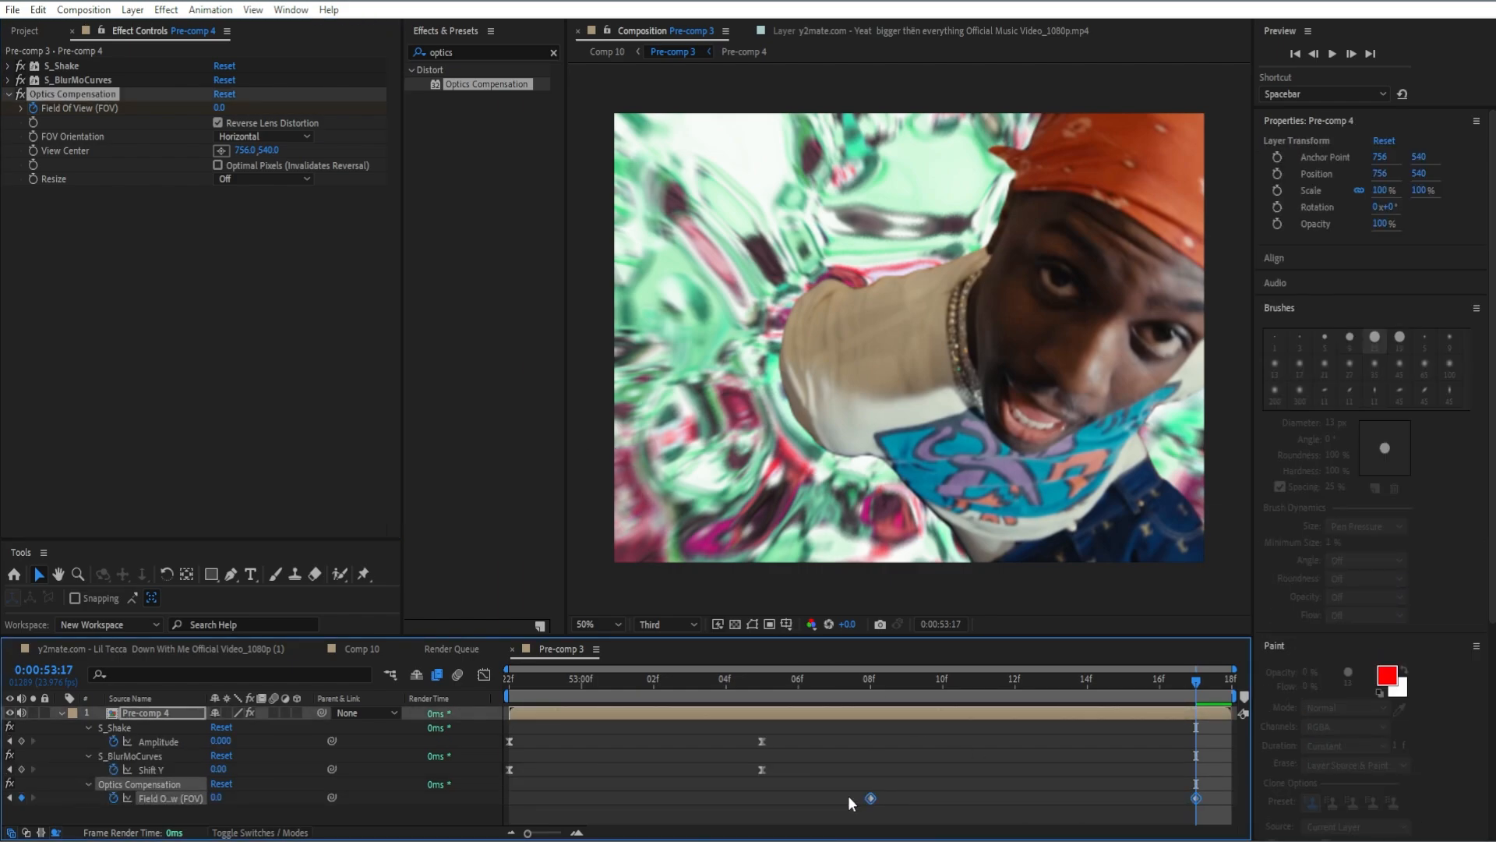
{"action": "key", "text": "F9"}
{"action": "left_click", "coordinate": [908, 797]}
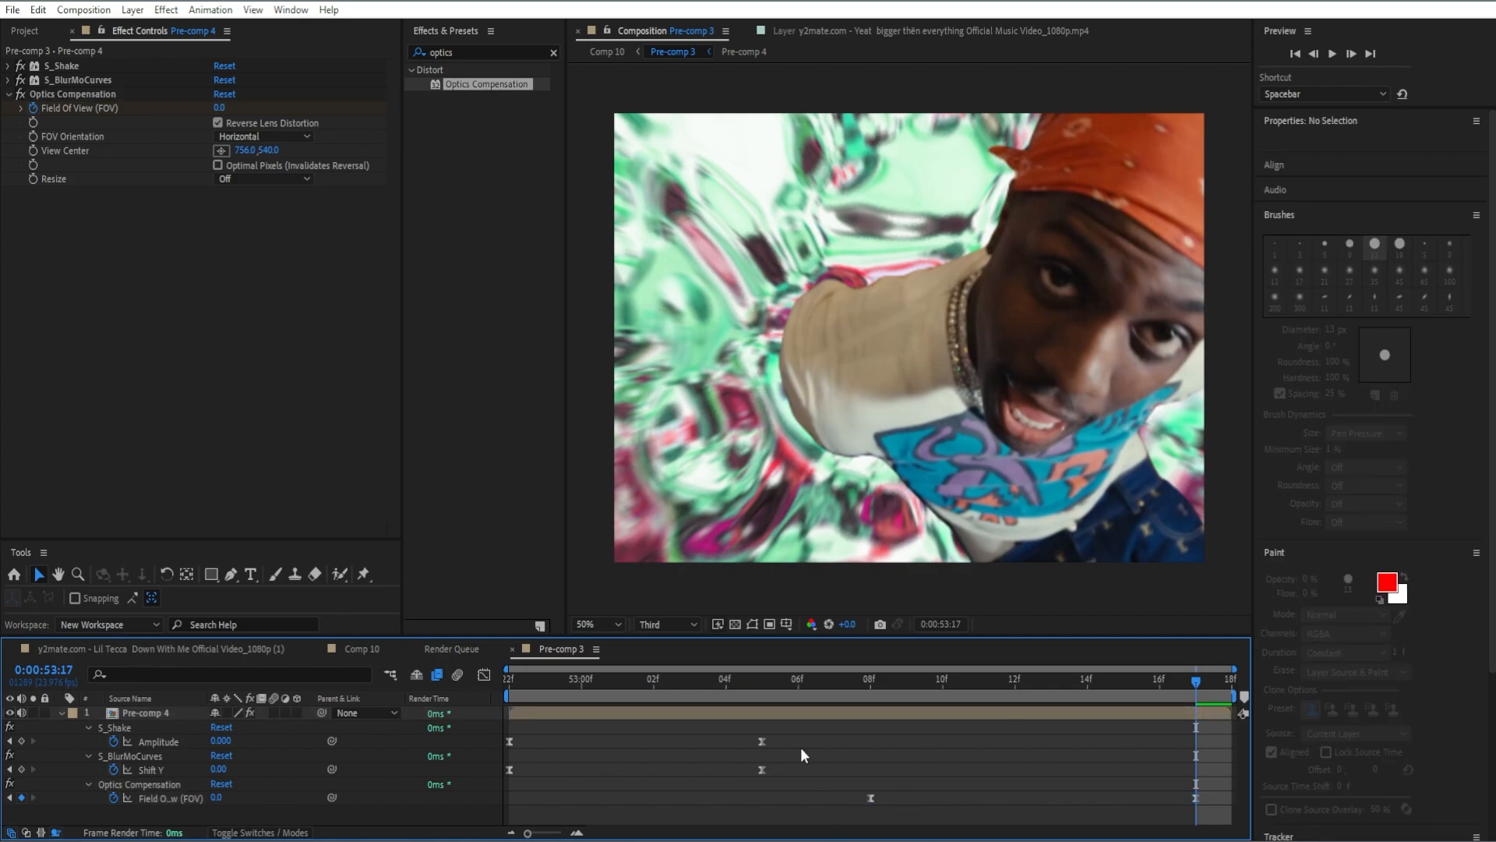
Apply Radial Blur to the Pre-comp 4 layer with its Type set to Zoom and Antialiasing to High.
{"action": "left_click", "coordinate": [555, 53]}
{"action": "type", "text": "radial blur"}
{"action": "left_click_drag", "start_coordinate": [466, 140], "coordinate": [295, 394]}
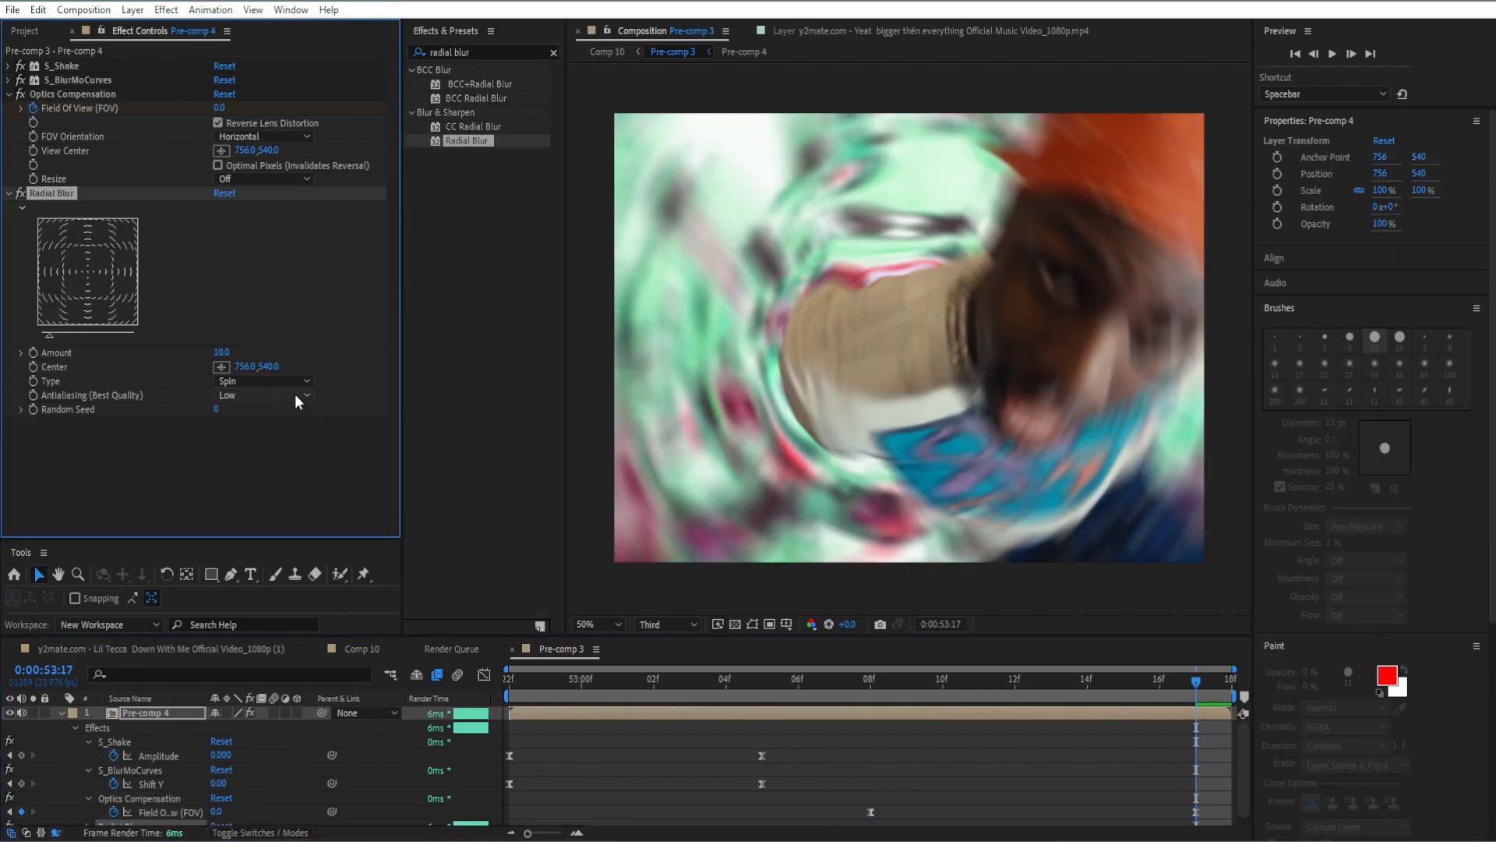
{"action": "left_click", "coordinate": [280, 382]}
{"action": "left_click", "coordinate": [255, 418]}
{"action": "left_click", "coordinate": [264, 395]}
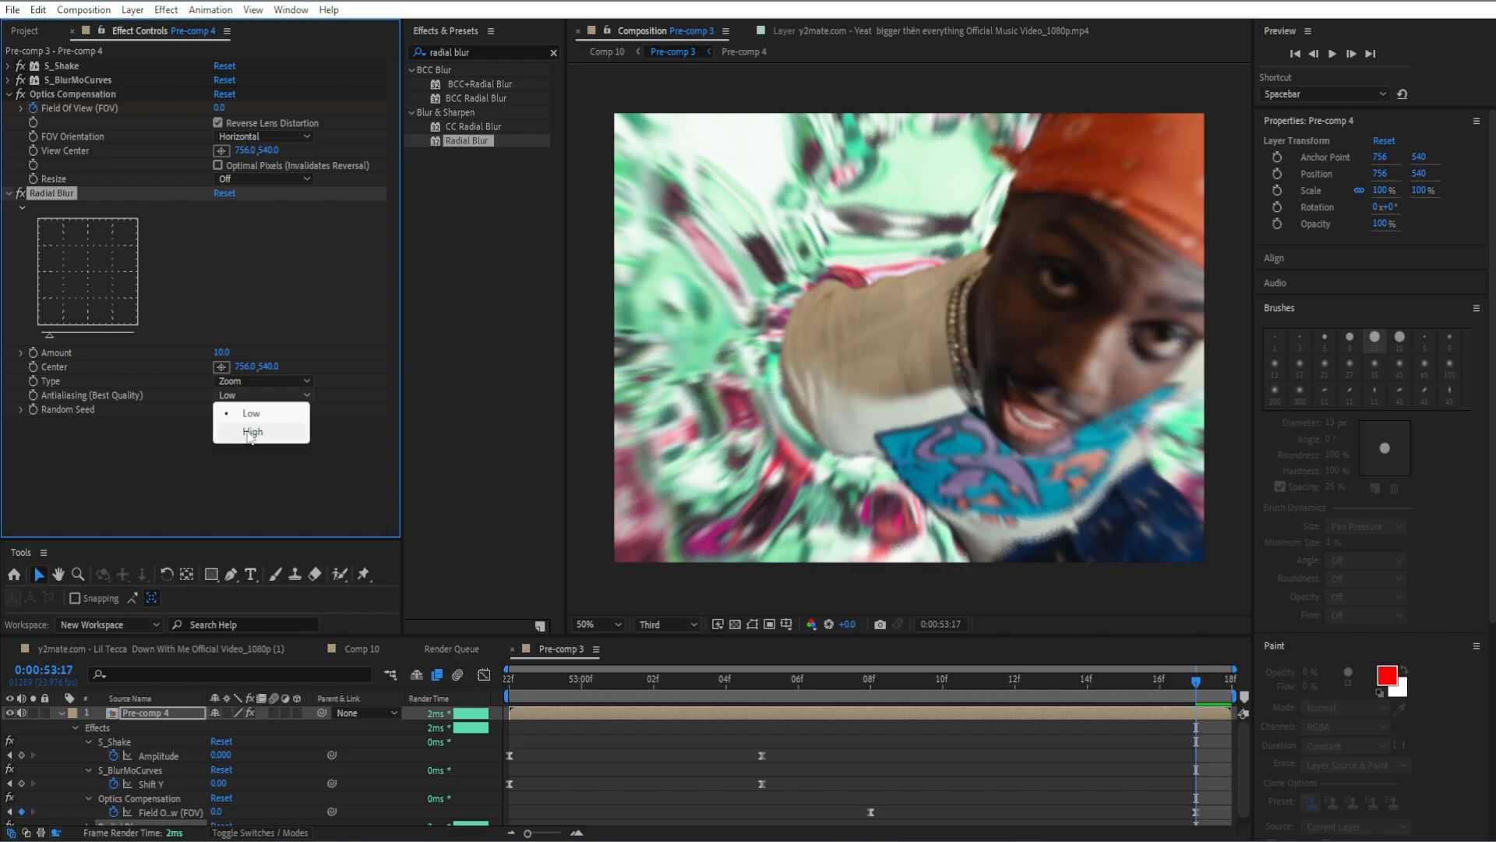
{"action": "left_click", "coordinate": [245, 434]}
Keyframe Radial Blur's Amount at 40 at 0:00:53:08.
{"action": "left_click_drag", "start_coordinate": [1195, 671], "coordinate": [870, 745]}
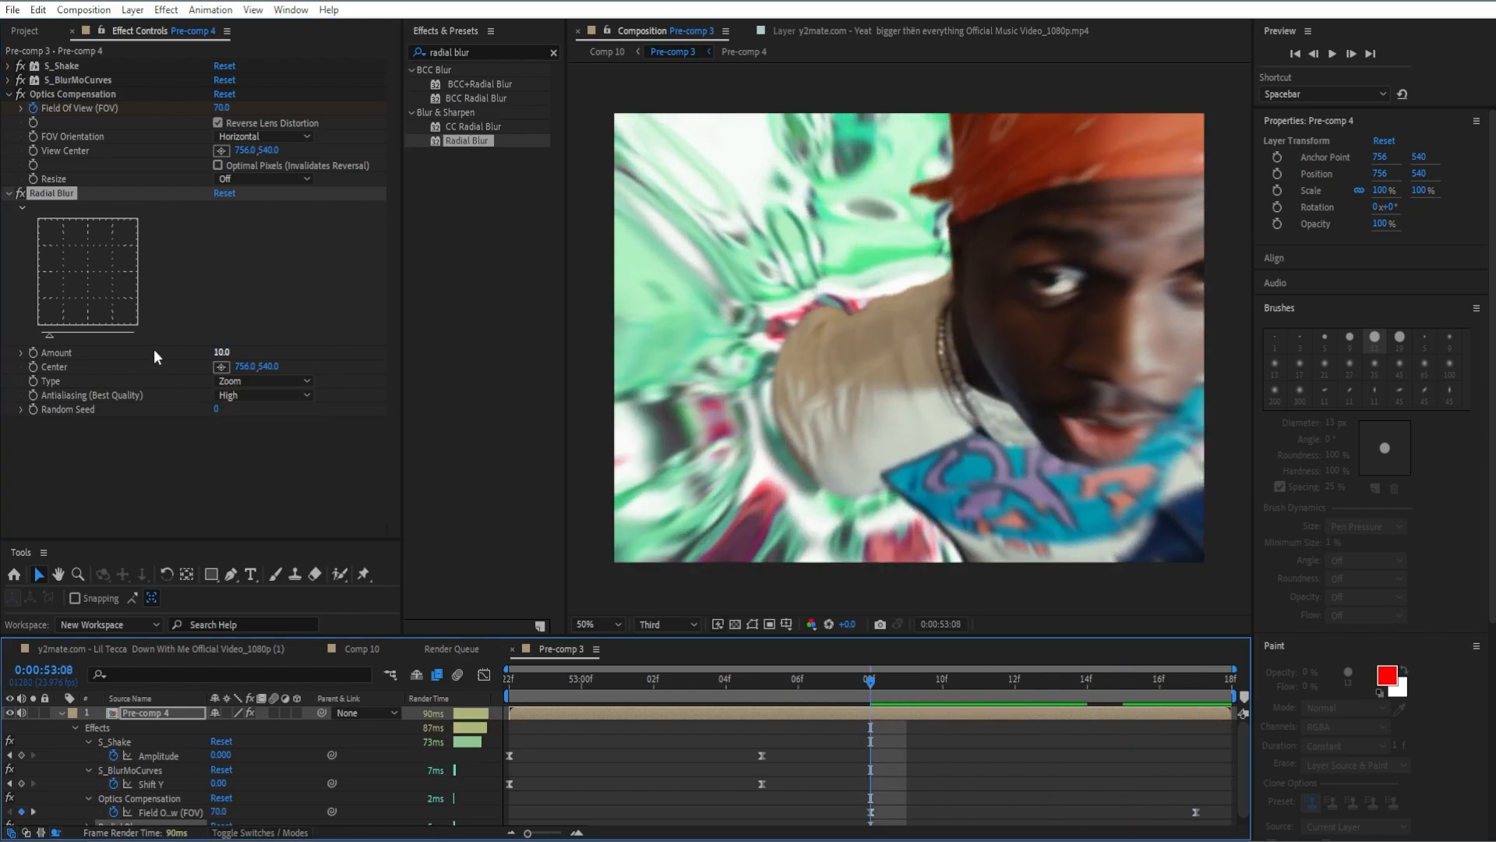
{"action": "left_click", "coordinate": [220, 352]}
{"action": "type", "text": "40"}
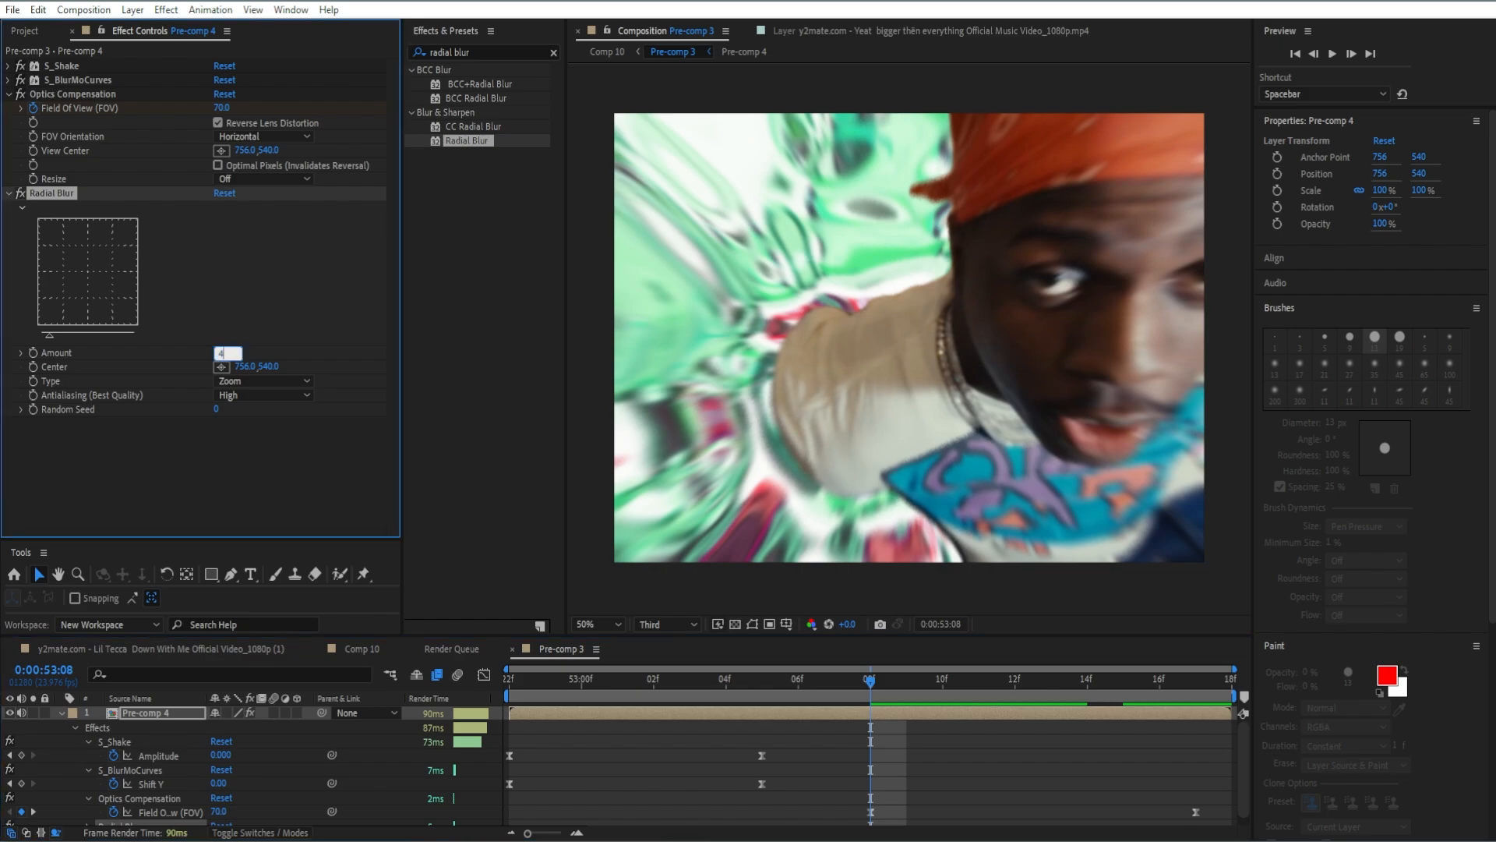
{"action": "key", "text": "Return"}
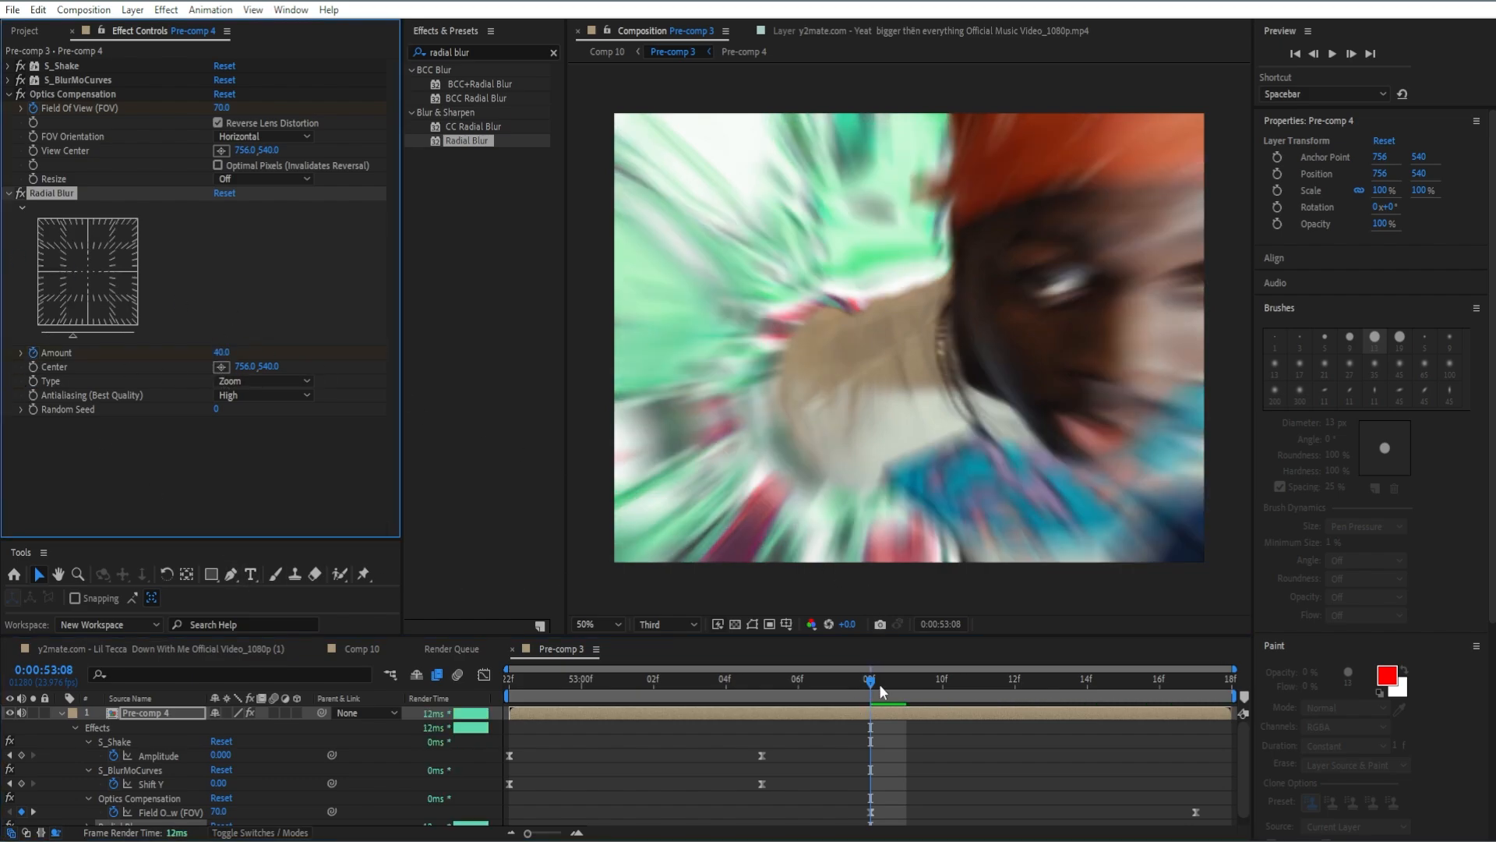
Keyframe Radial Blur's Amount at 0 at 0:00:53:17, then collapse the Optics Compensation and Radial Blur settings.
{"action": "left_click_drag", "start_coordinate": [877, 694], "coordinate": [1266, 729]}
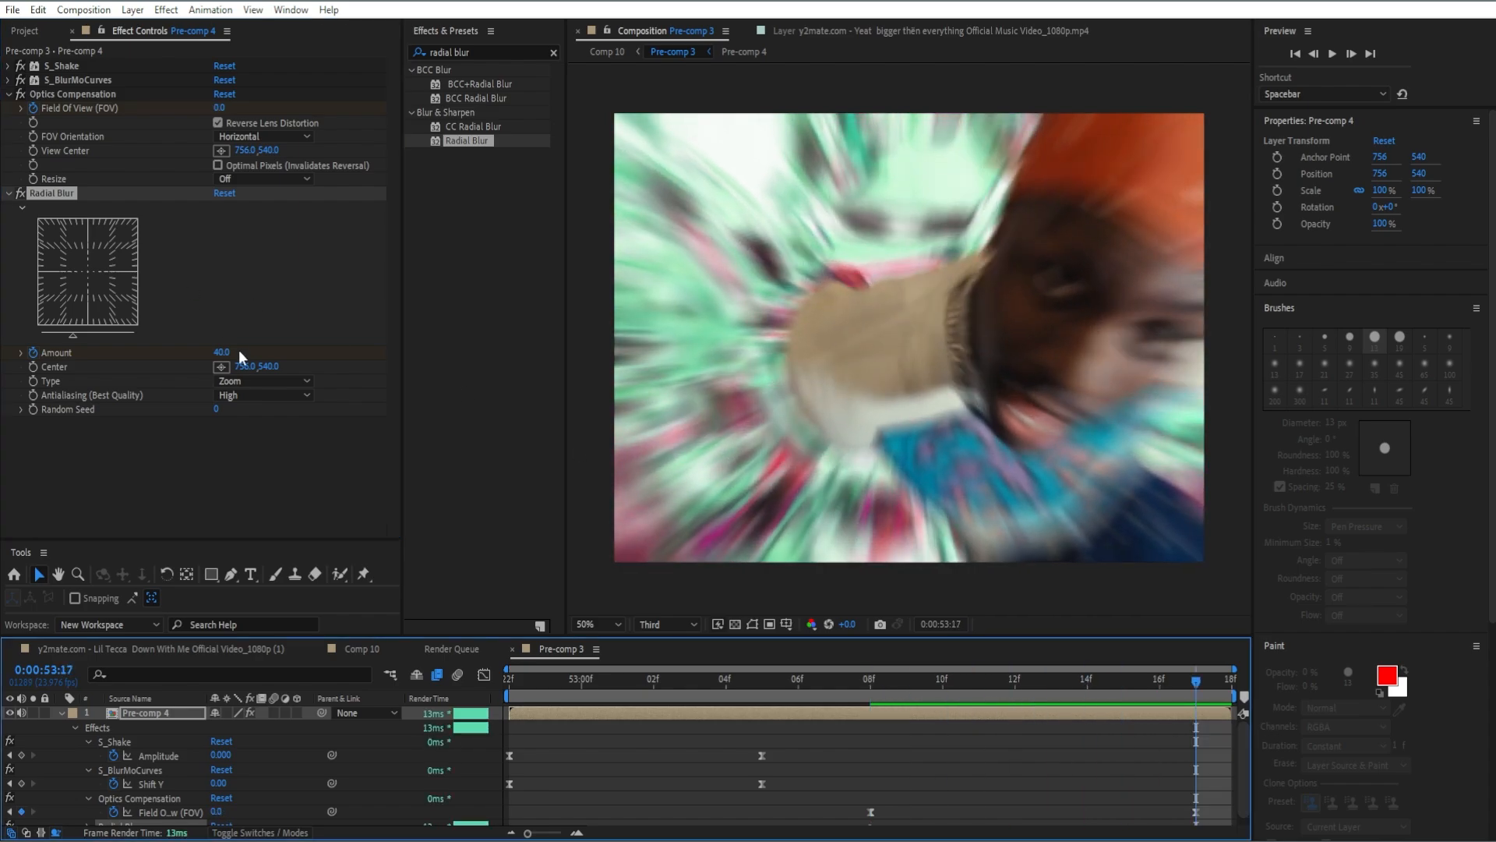
{"action": "left_click", "coordinate": [219, 353]}
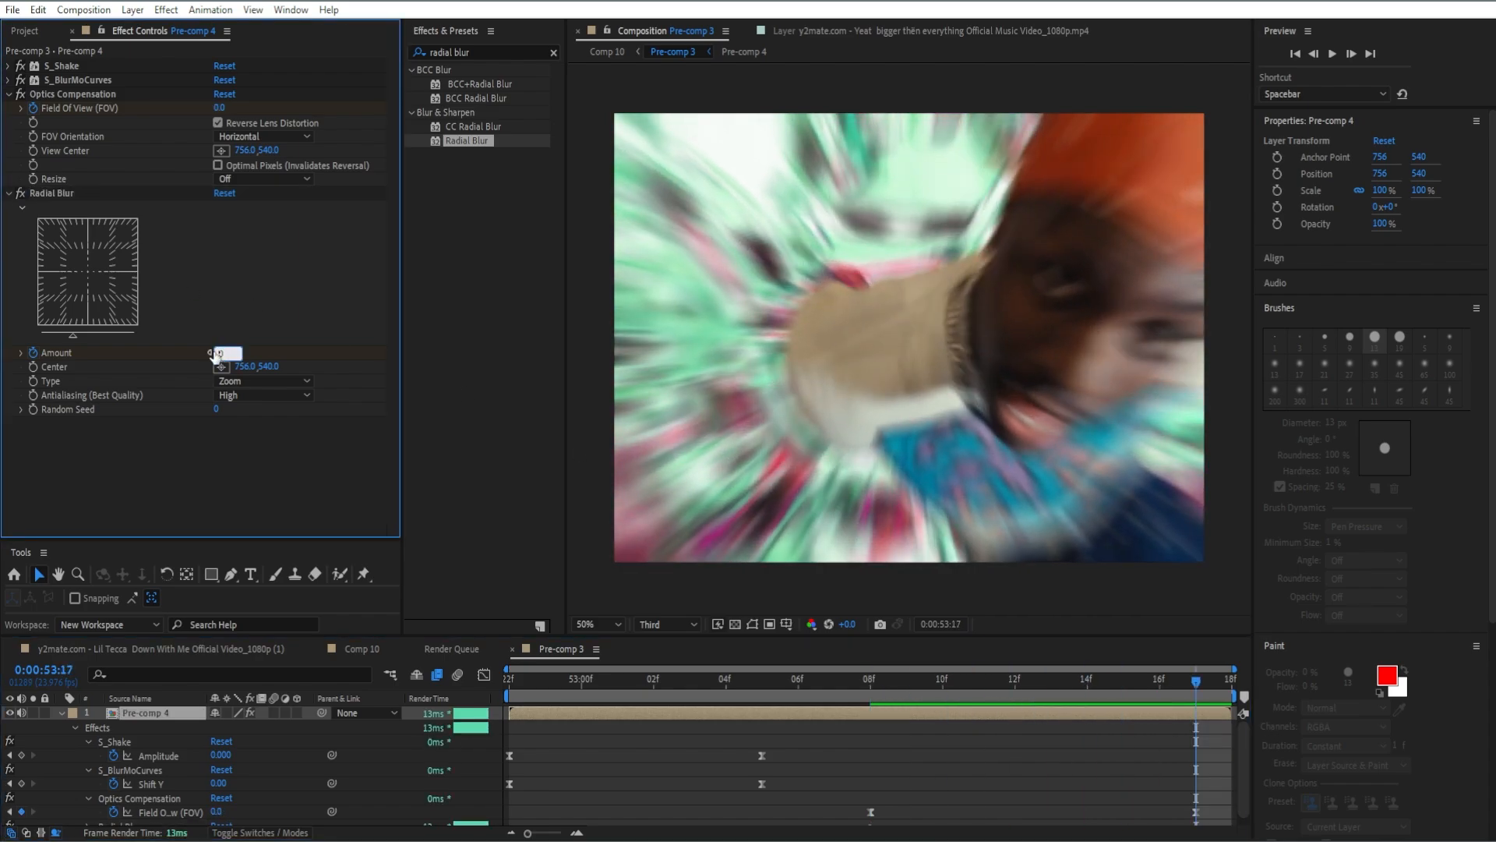
{"action": "type", "text": "0"}
{"action": "key", "text": "Return"}
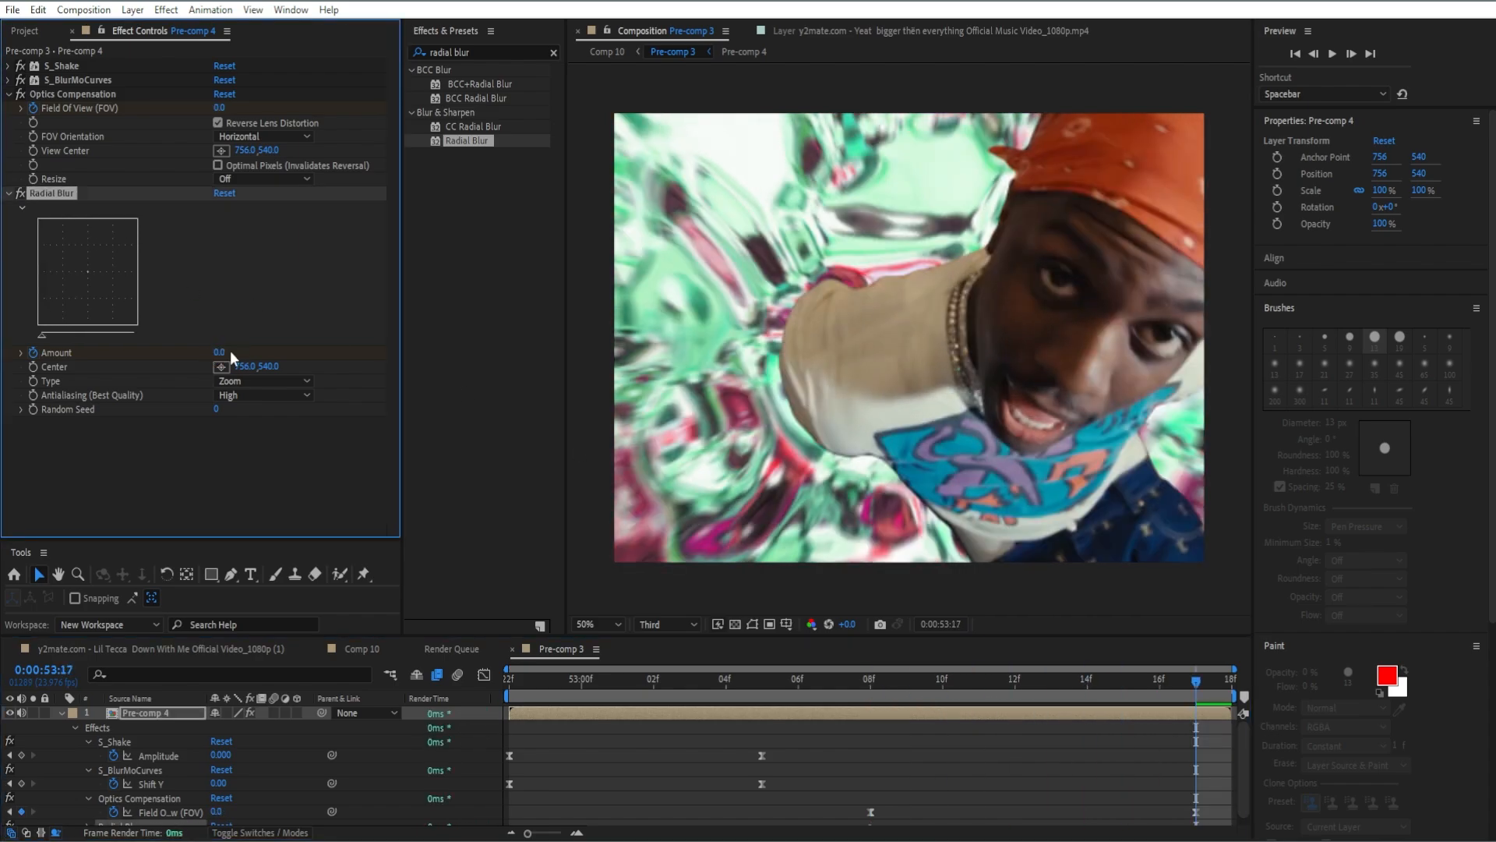
{"action": "left_click", "coordinate": [9, 94]}
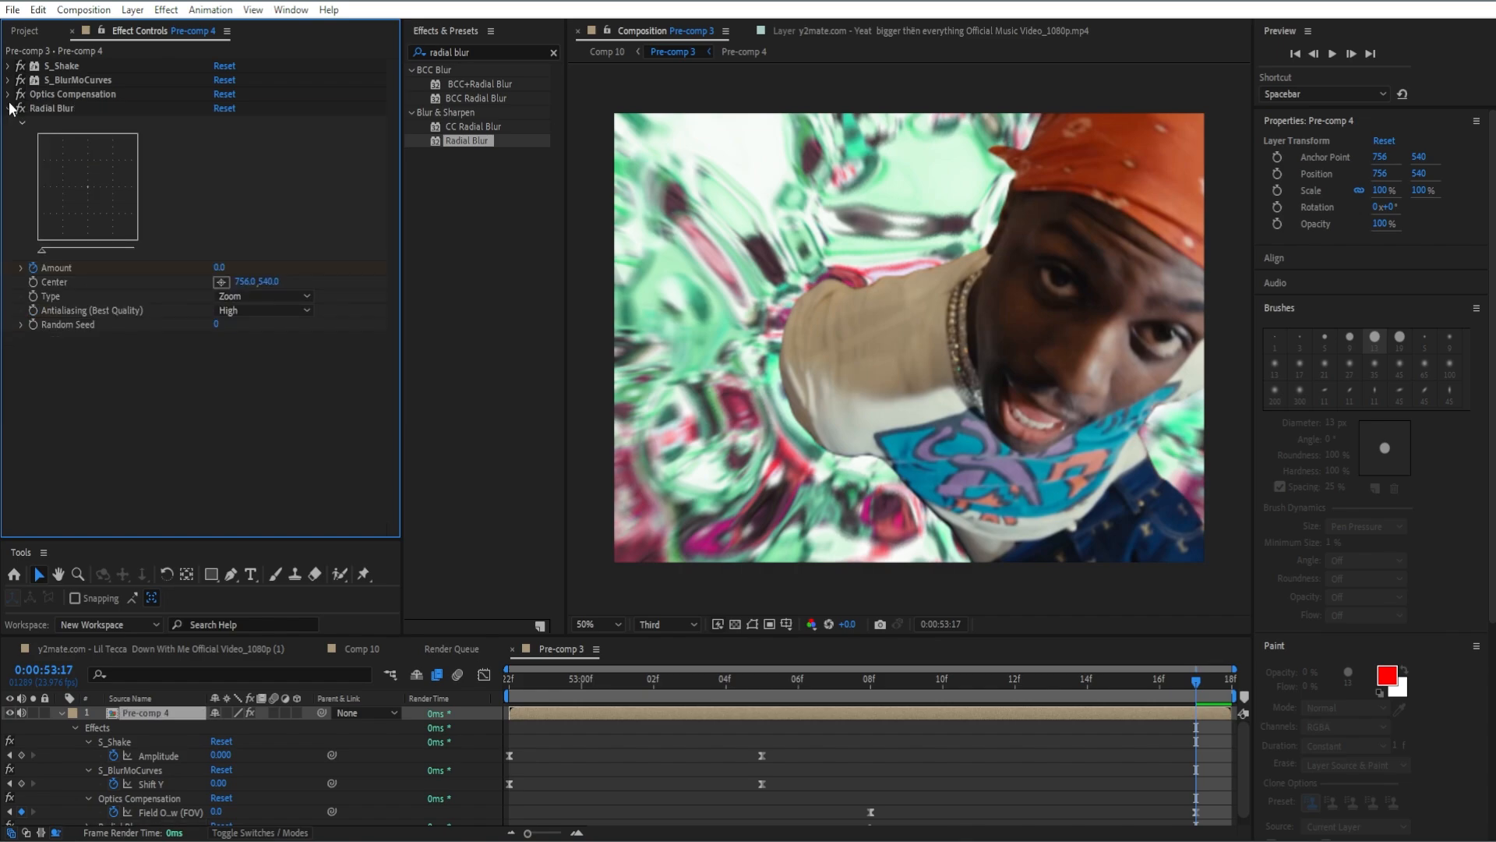
{"action": "left_click", "coordinate": [7, 108]}
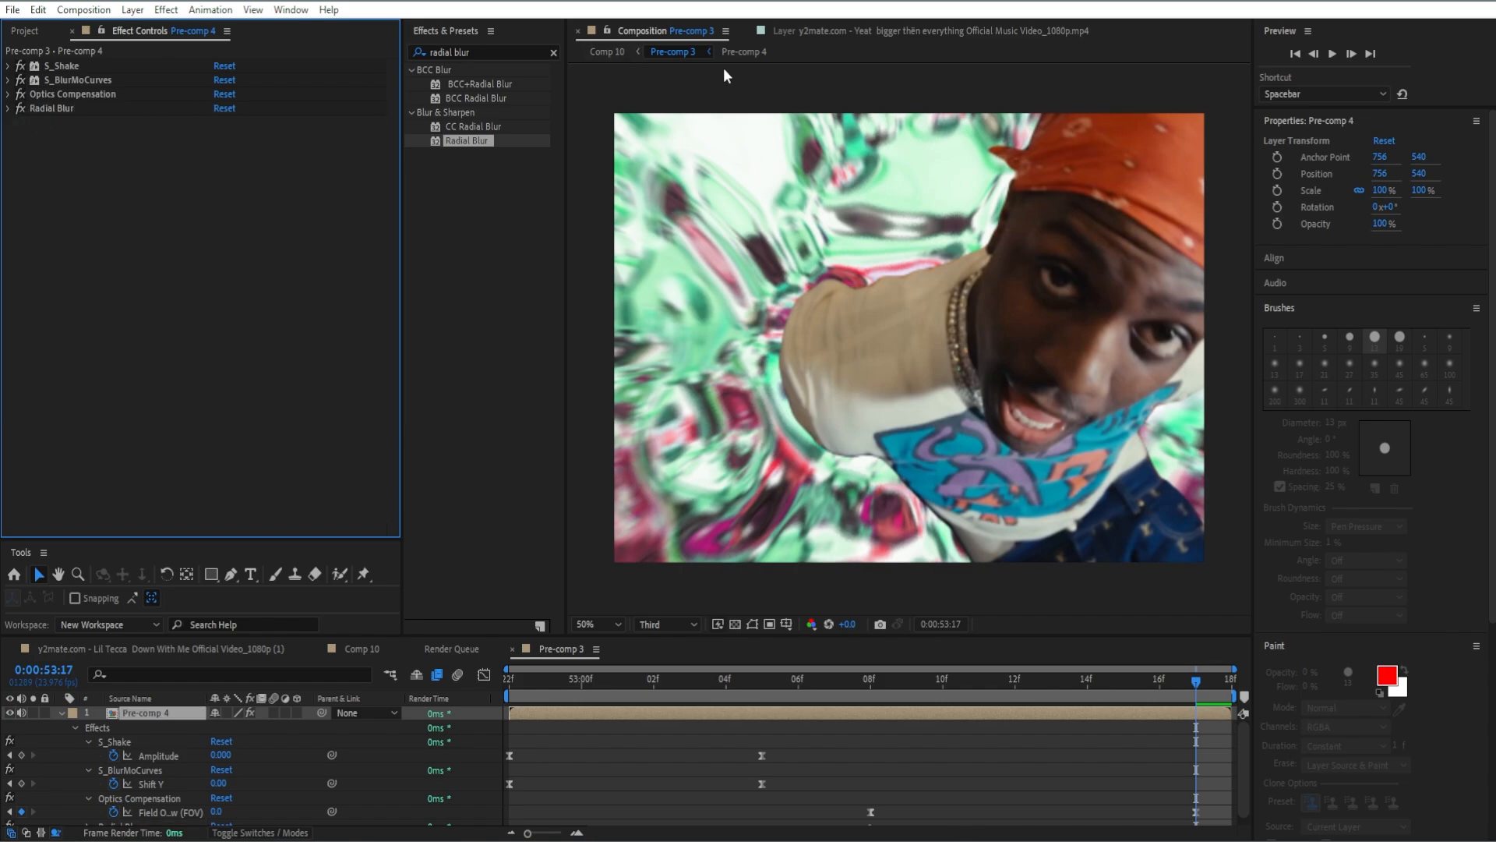
Add a second S_Shake effect to the Pre-comp 4 layer and set its Amplitude to 0.23.
{"action": "left_click", "coordinate": [554, 53]}
{"action": "type", "text": "shake"}
{"action": "left_click_drag", "start_coordinate": [476, 583], "coordinate": [187, 345]}
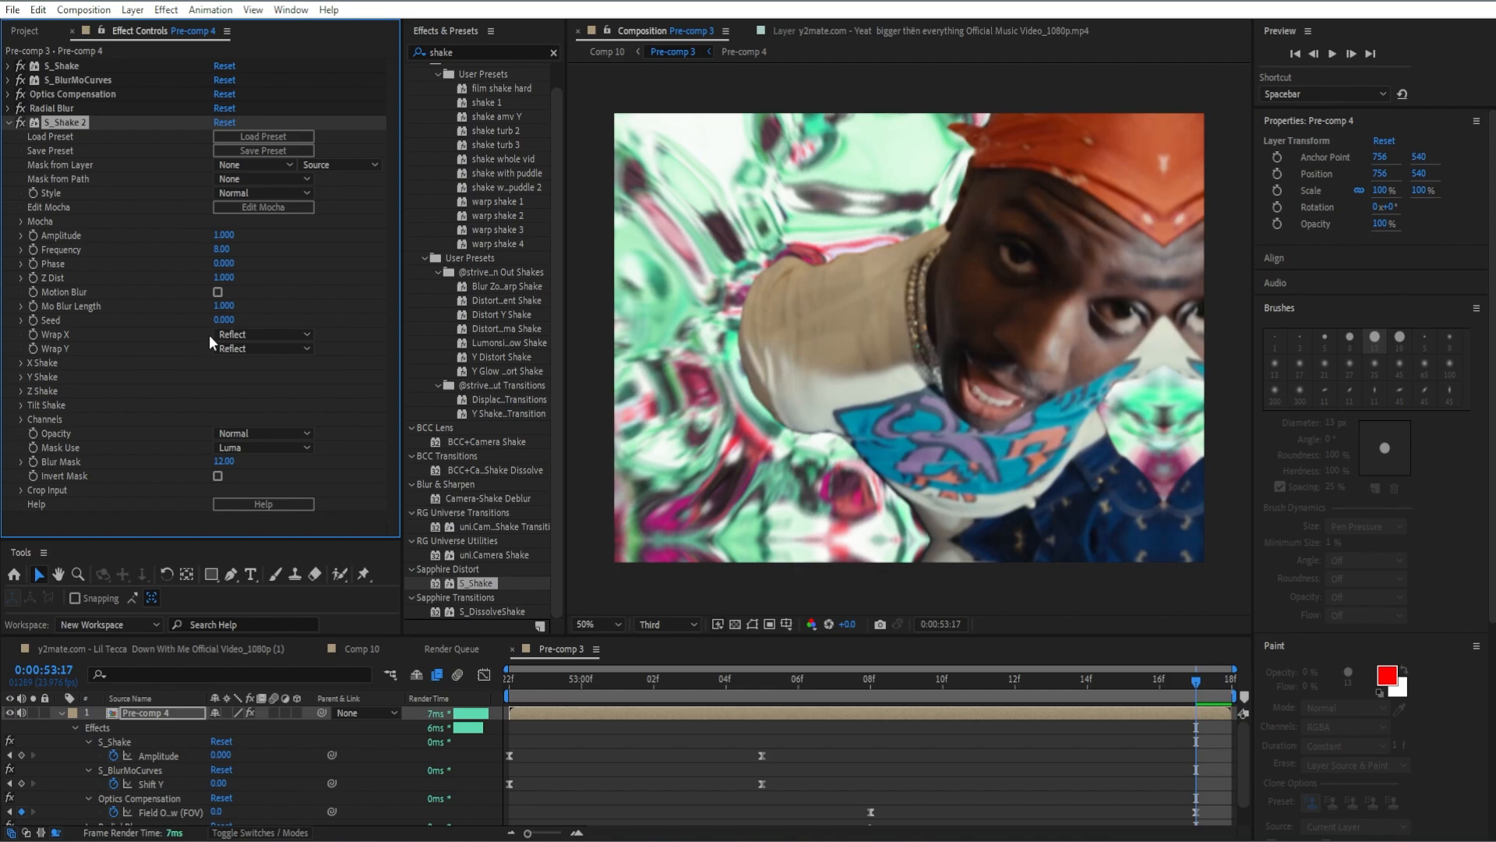
{"action": "left_click", "coordinate": [226, 236]}
{"action": "type", "text": "0.230"}
{"action": "key", "text": "Return"}
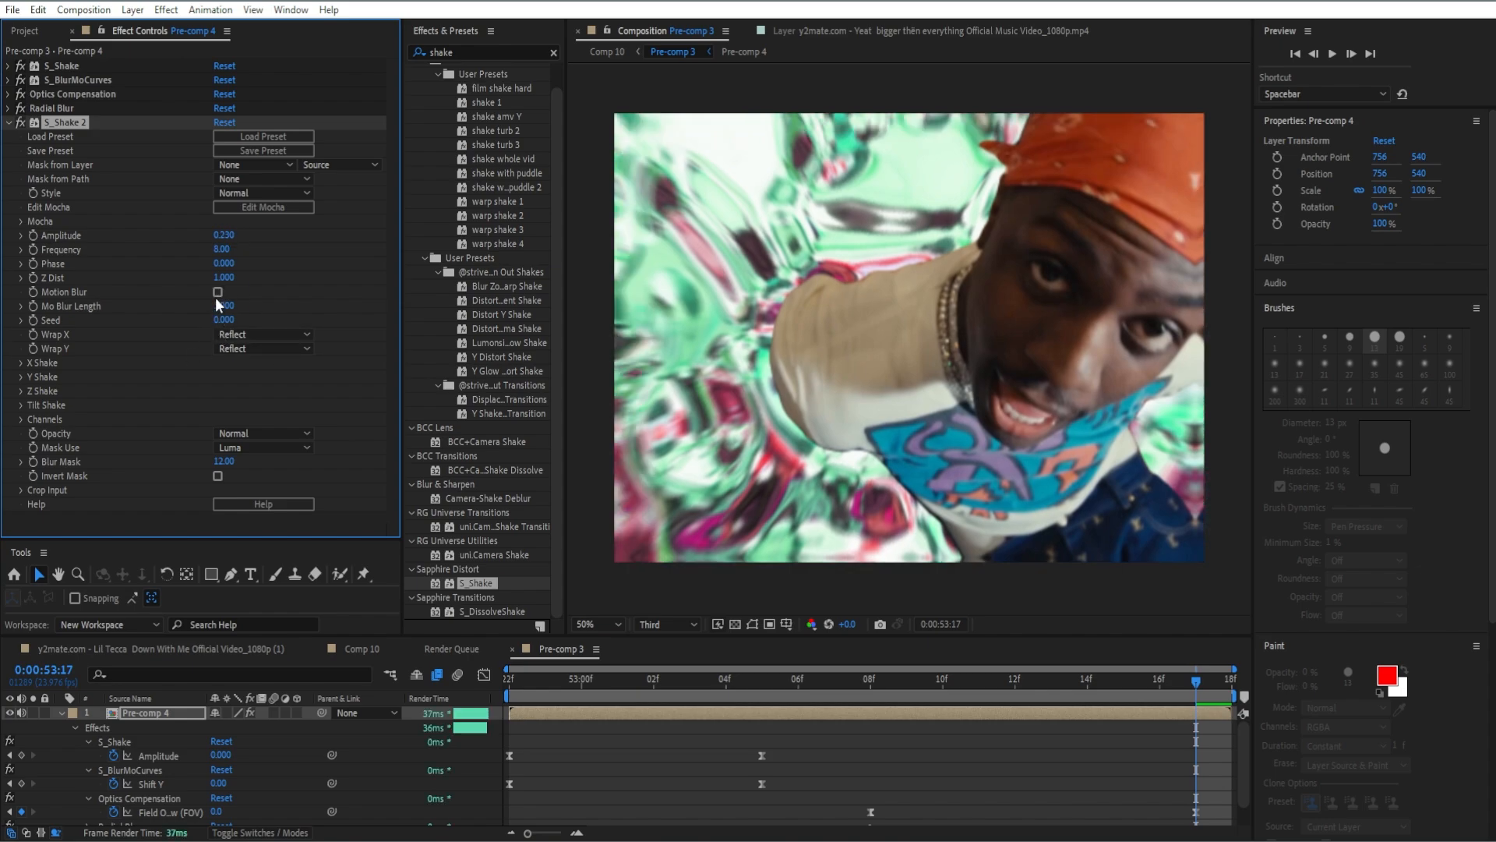
{"action": "left_click", "coordinate": [8, 123]}
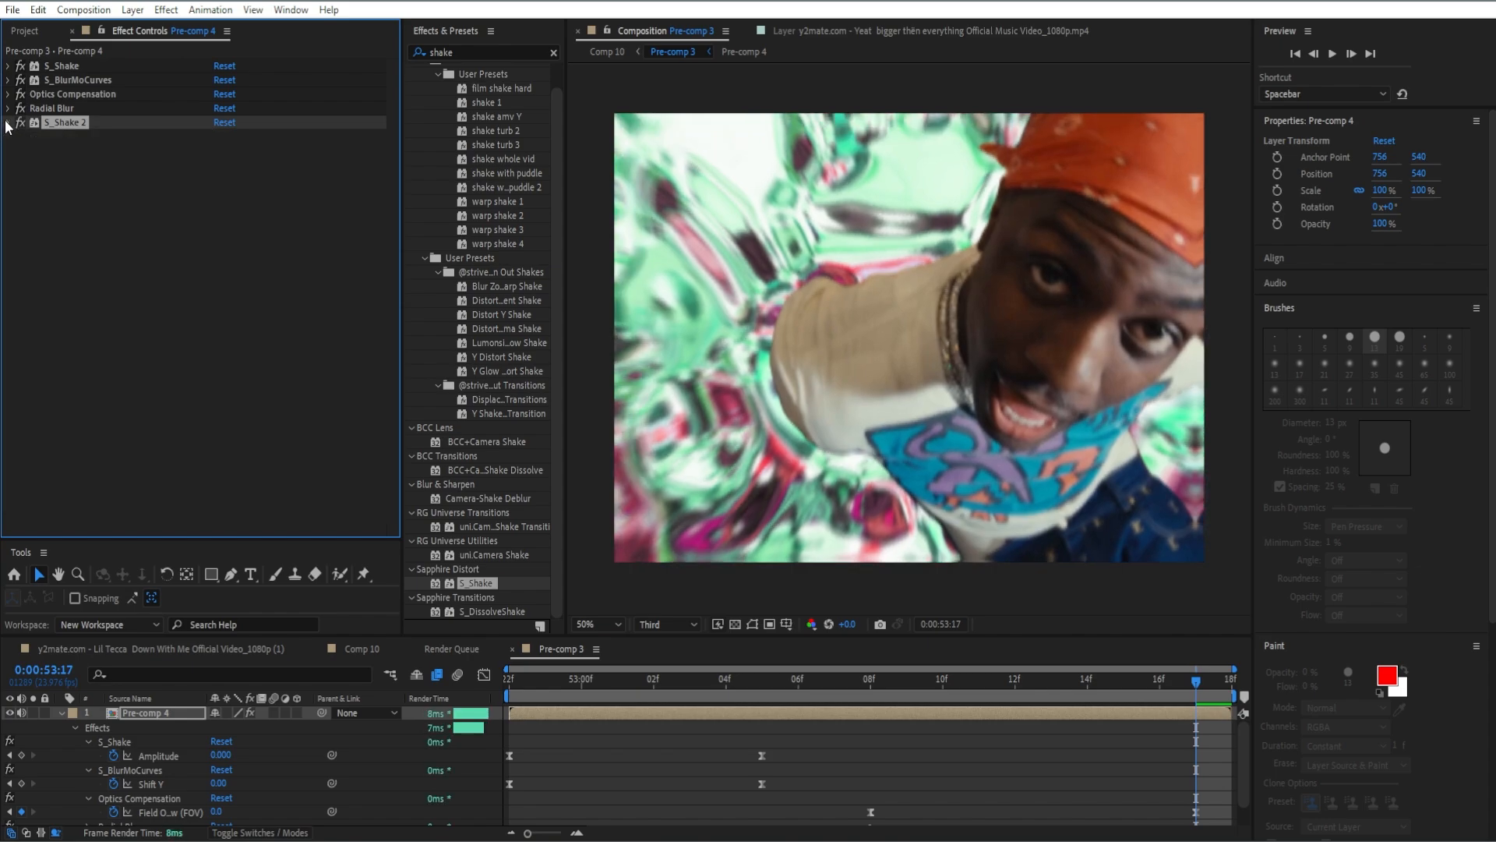